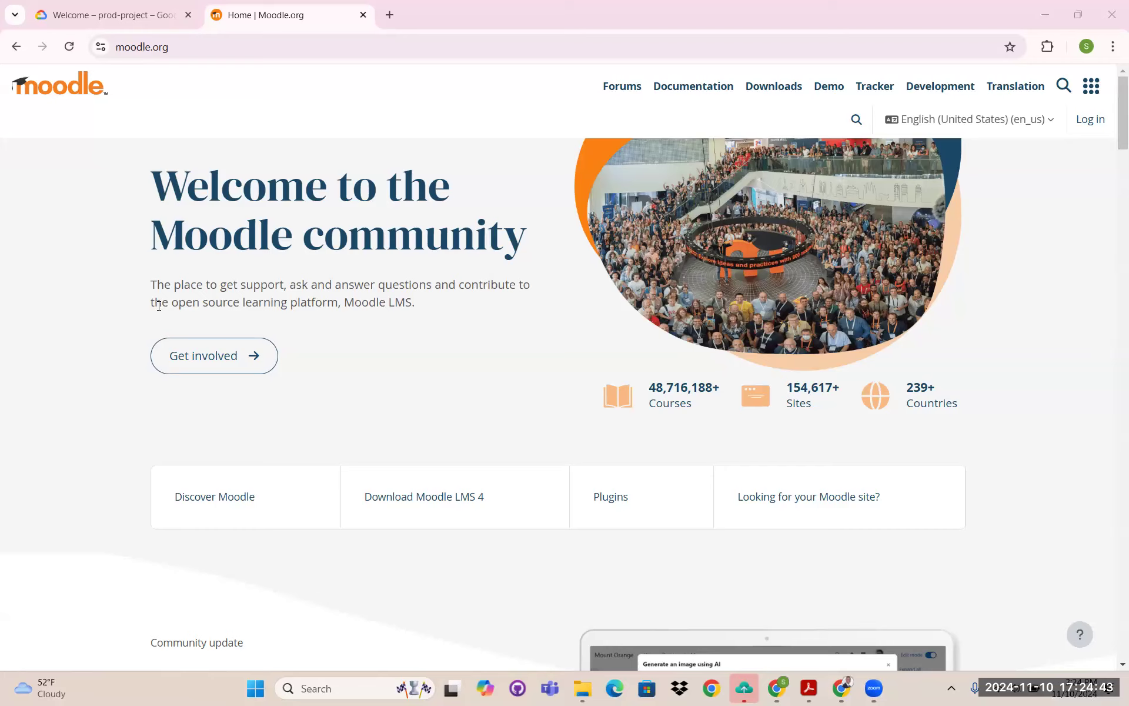
- Highlight the 'open source learning platform' tagline on moodle.org, then go to the Google Cloud prod-project page
{"action": "left_click_drag", "start_coordinate": [172, 302], "coordinate": [343, 298]}
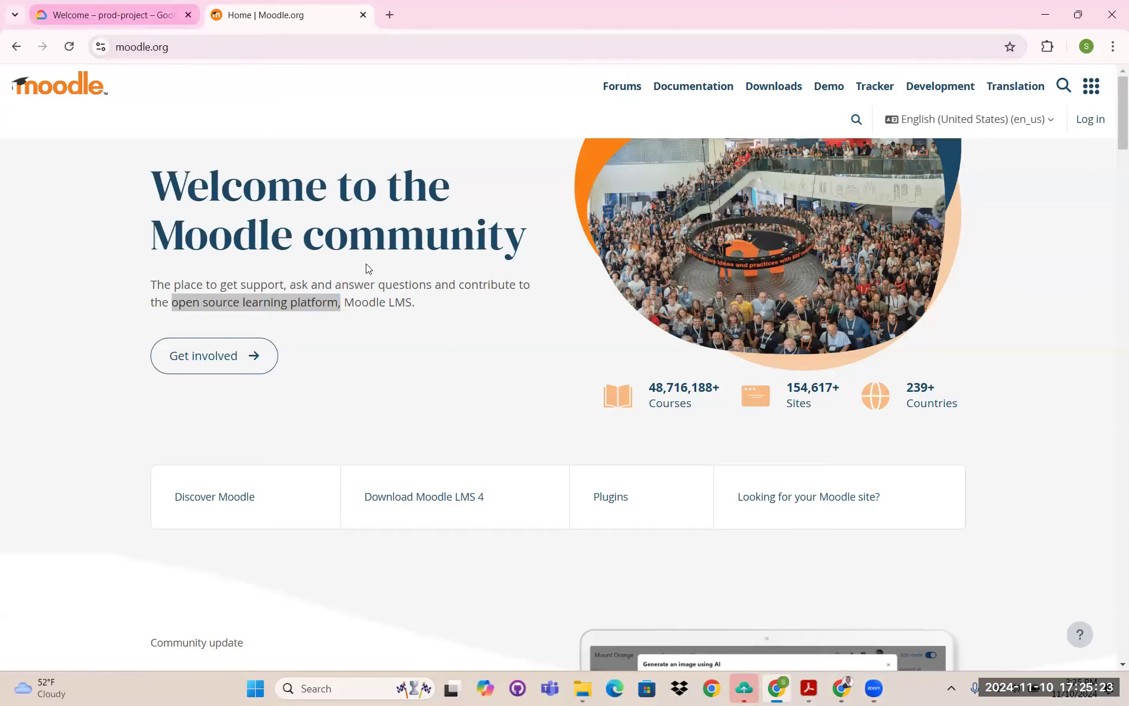
{"action": "left_click", "coordinate": [134, 16]}
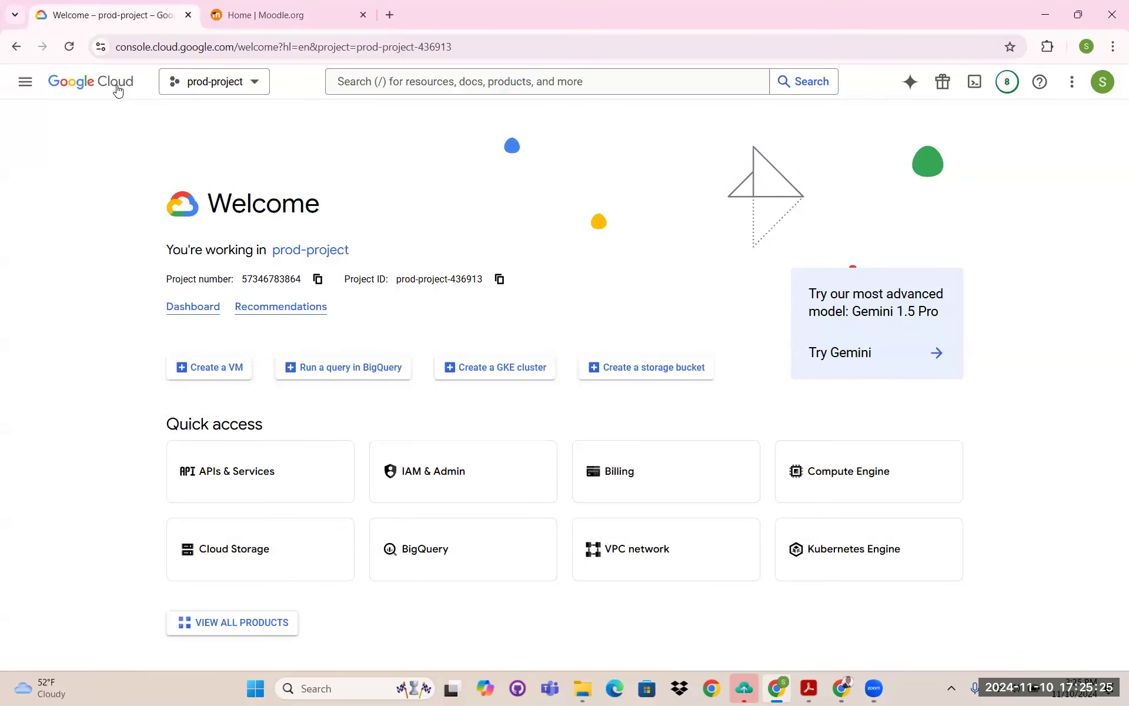
- Glance at the project picker without changing projects, then open the products navigation menu
{"action": "left_click", "coordinate": [254, 85]}
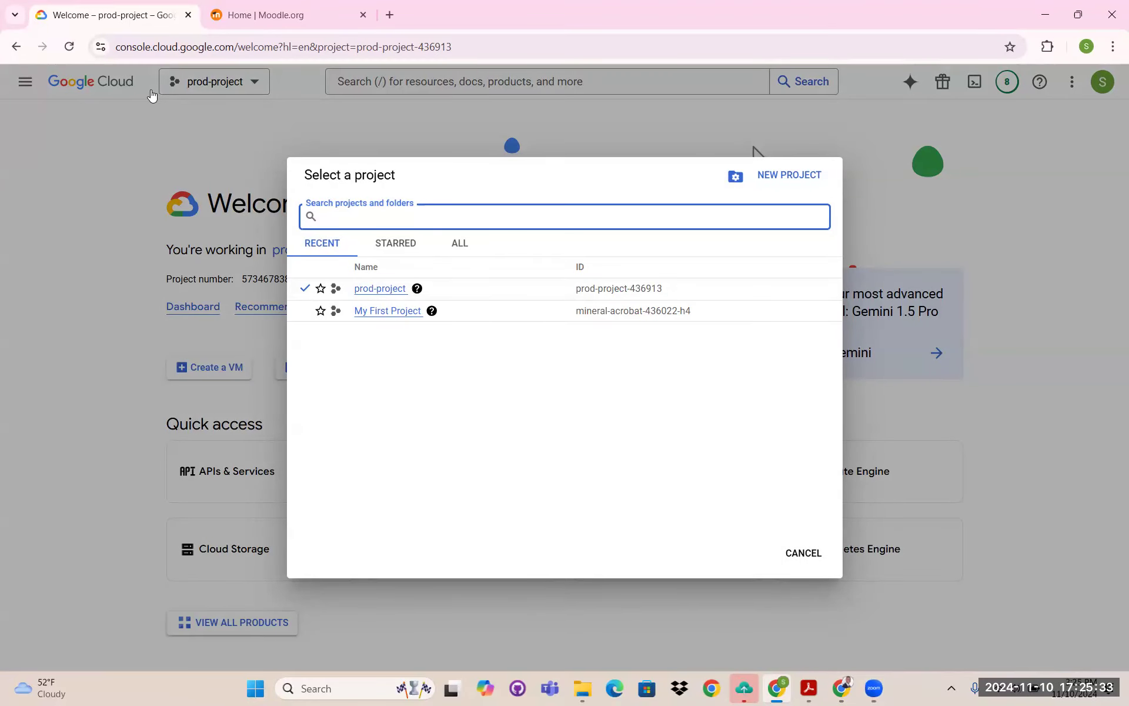
{"action": "left_click", "coordinate": [36, 85]}
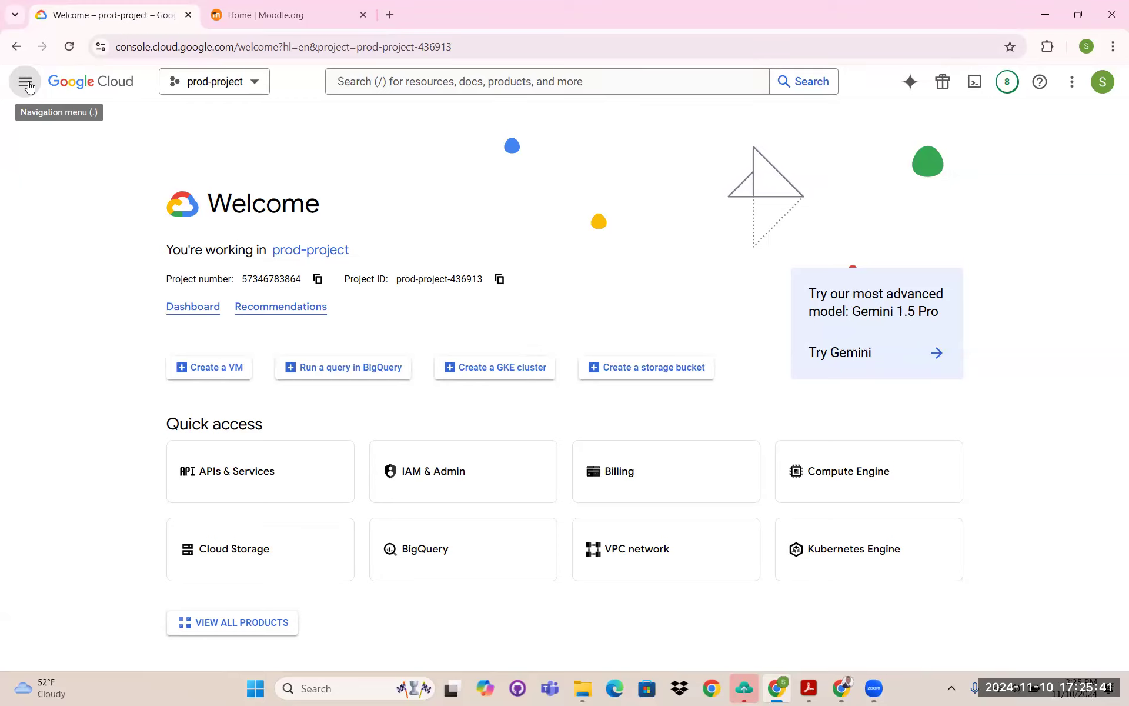
{"action": "left_click", "coordinate": [28, 86]}
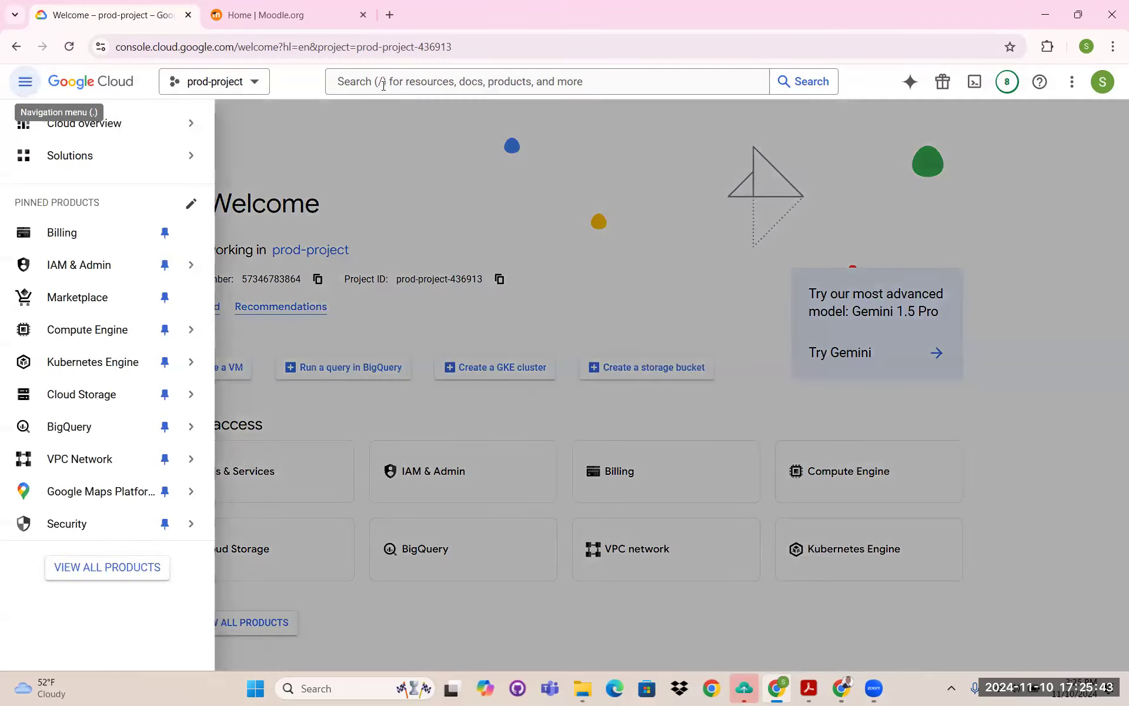
- Search for 'cloud deployment manager' and open the Cloud Deployment Manager product page
{"action": "left_click", "coordinate": [384, 85]}
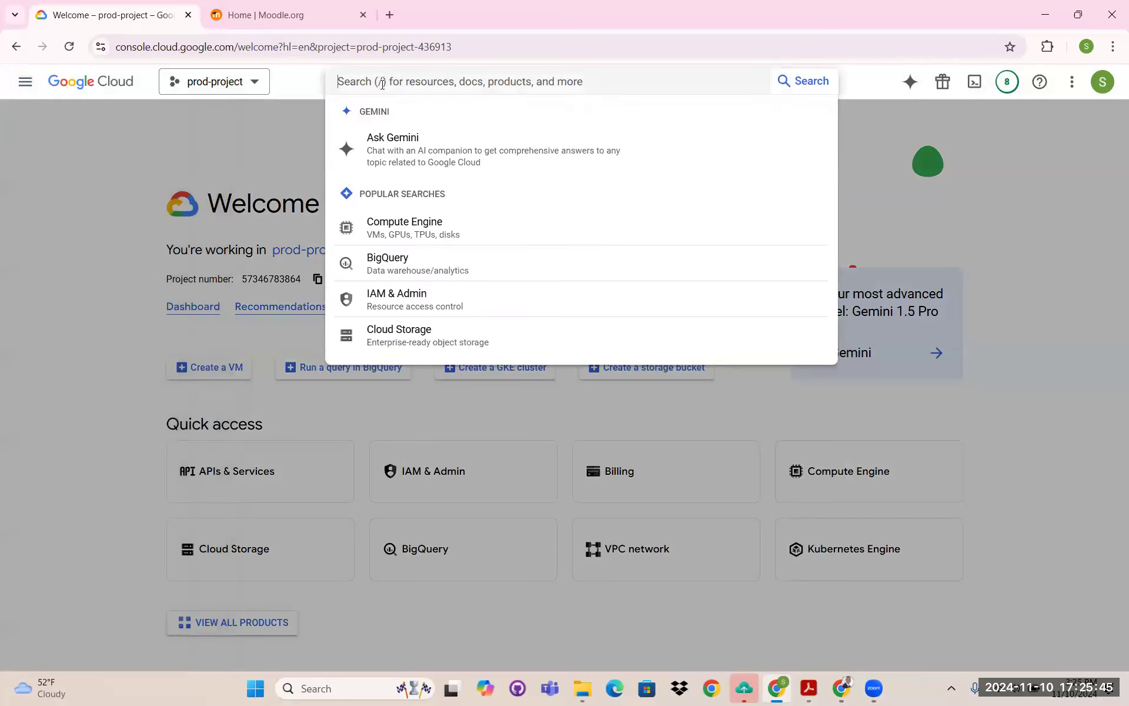
{"action": "type", "text": "cloud de"}
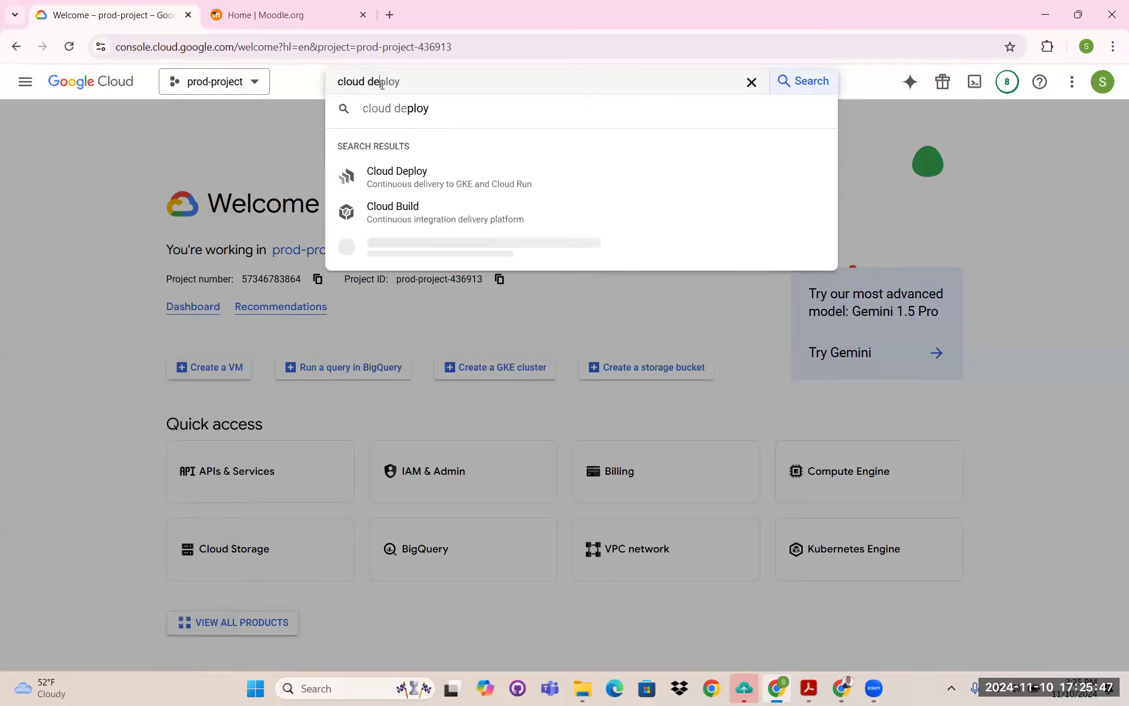
{"action": "type", "text": "ployment"}
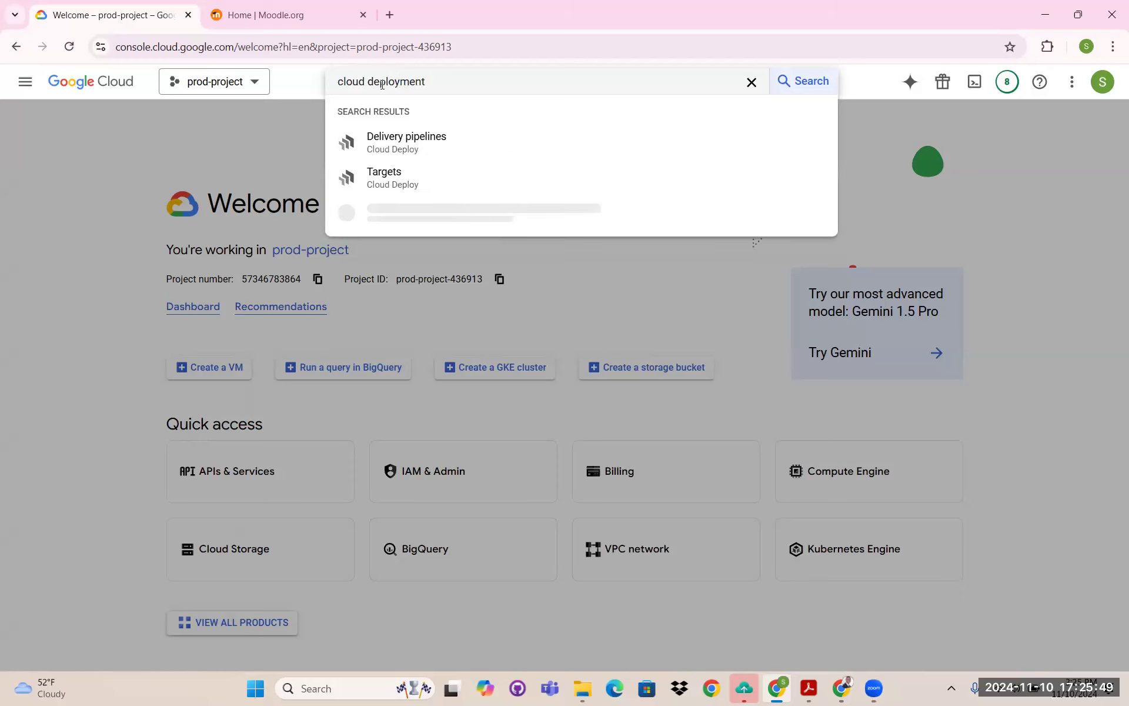
{"action": "type", "text": " manager"}
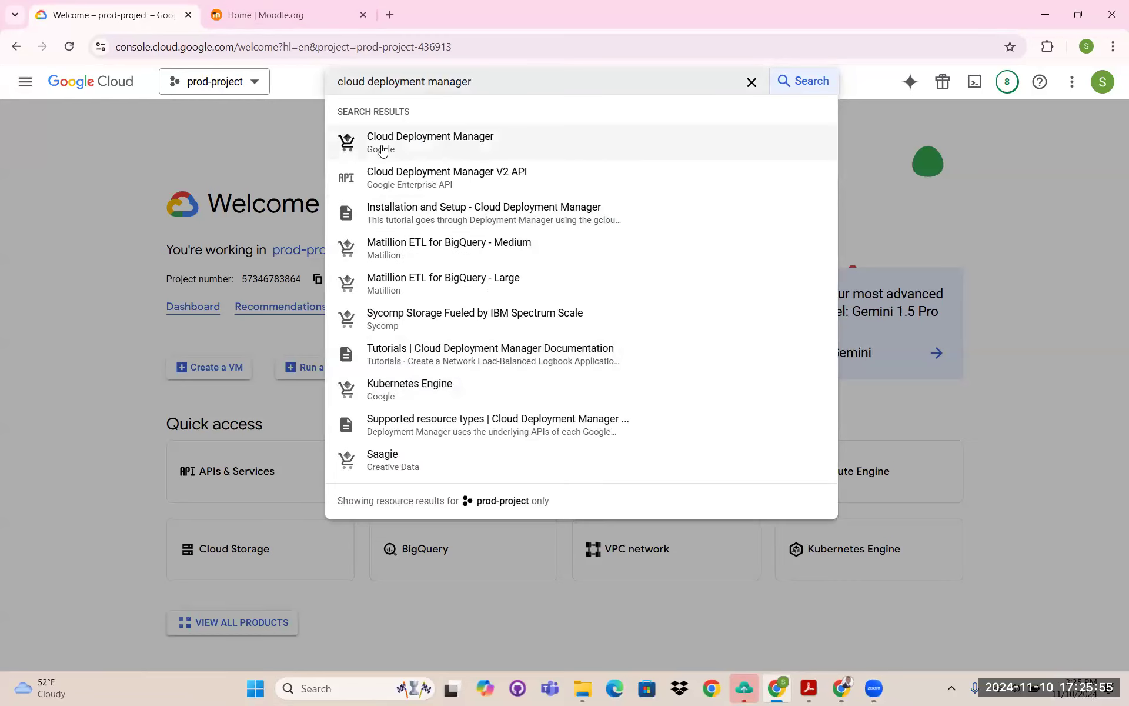
{"action": "left_click", "coordinate": [438, 154]}
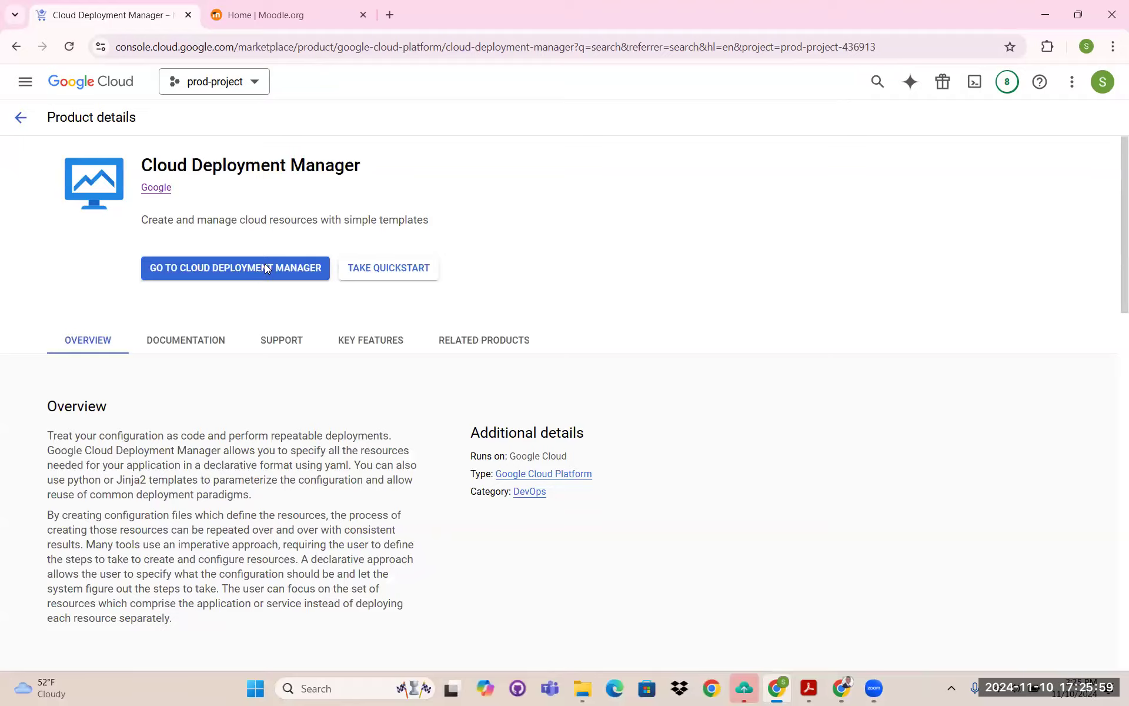
- From Deployment Manager, search Marketplace for 'moodle' and open the Google Click to Deploy Moodle listing
{"action": "left_click", "coordinate": [265, 266]}
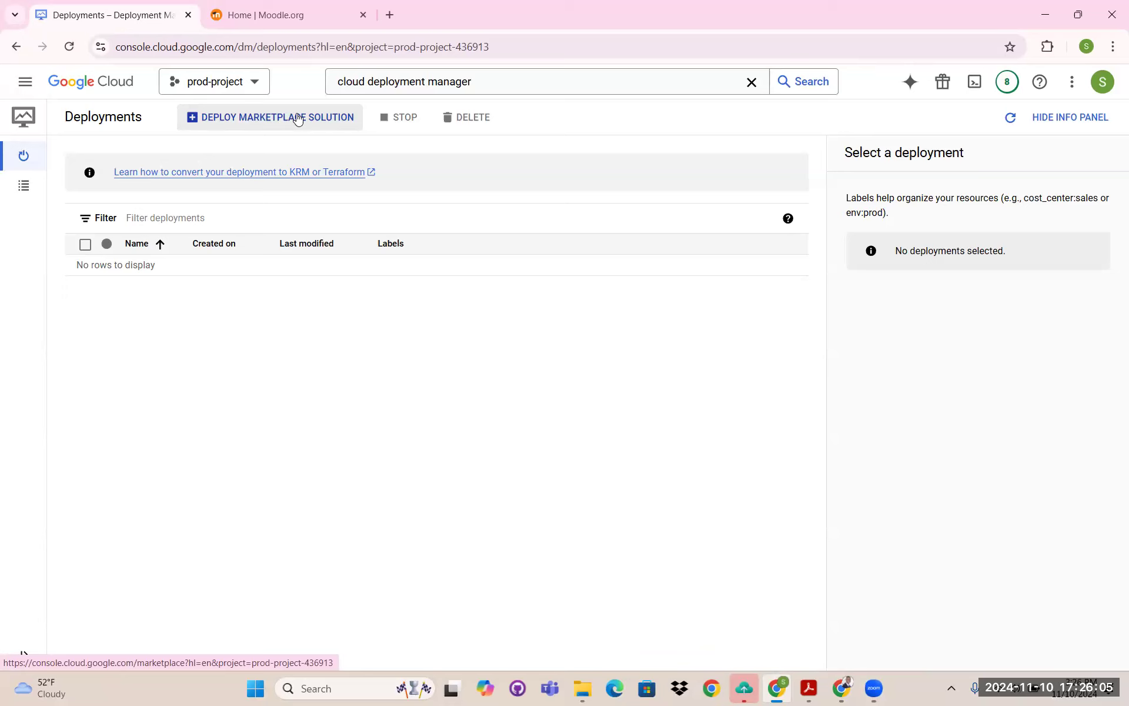
{"action": "left_click", "coordinate": [321, 115]}
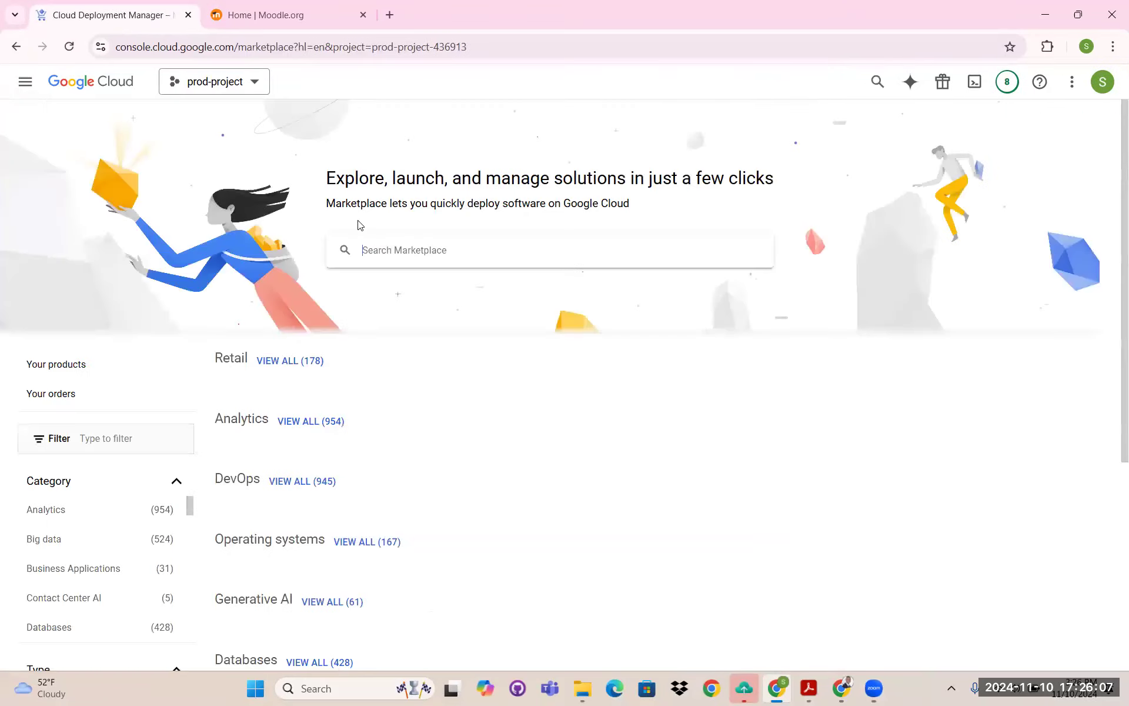
{"action": "left_click", "coordinate": [389, 250]}
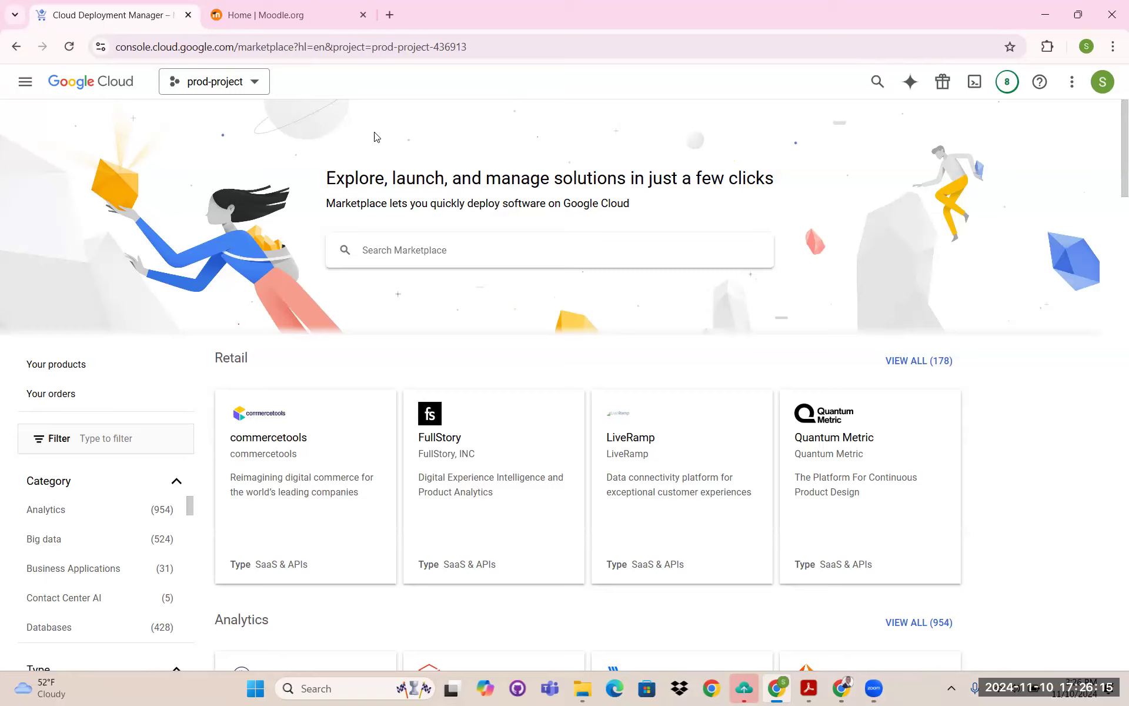
{"action": "type", "text": "moodle"}
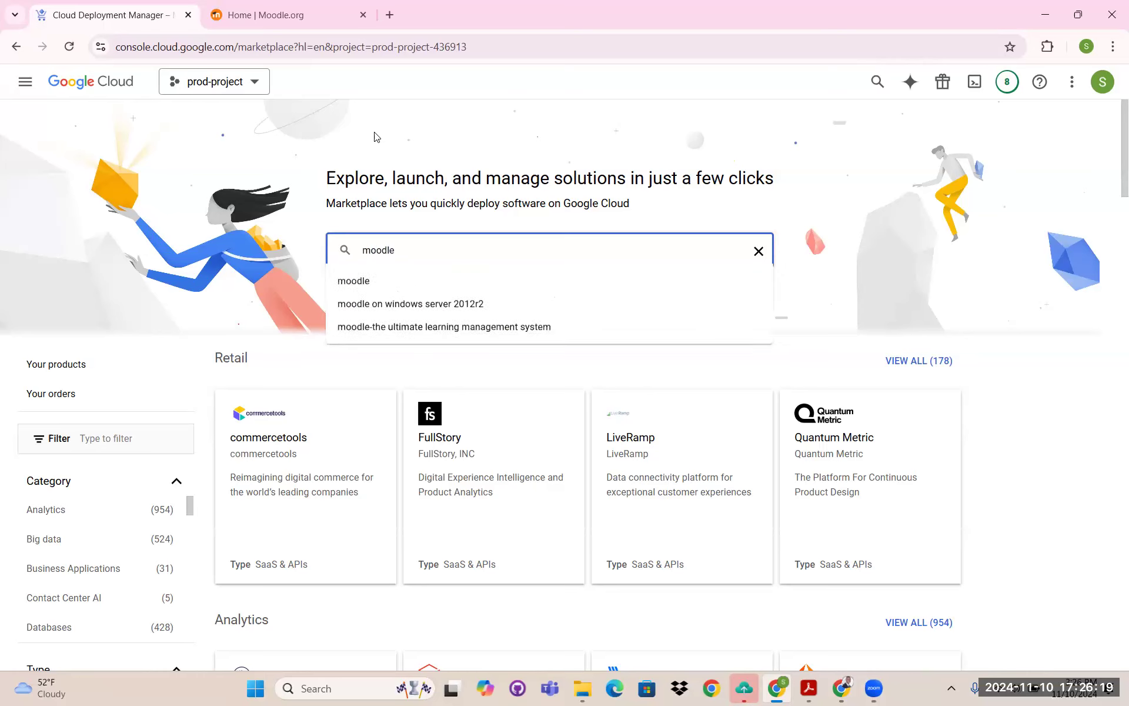
{"action": "left_click", "coordinate": [406, 272]}
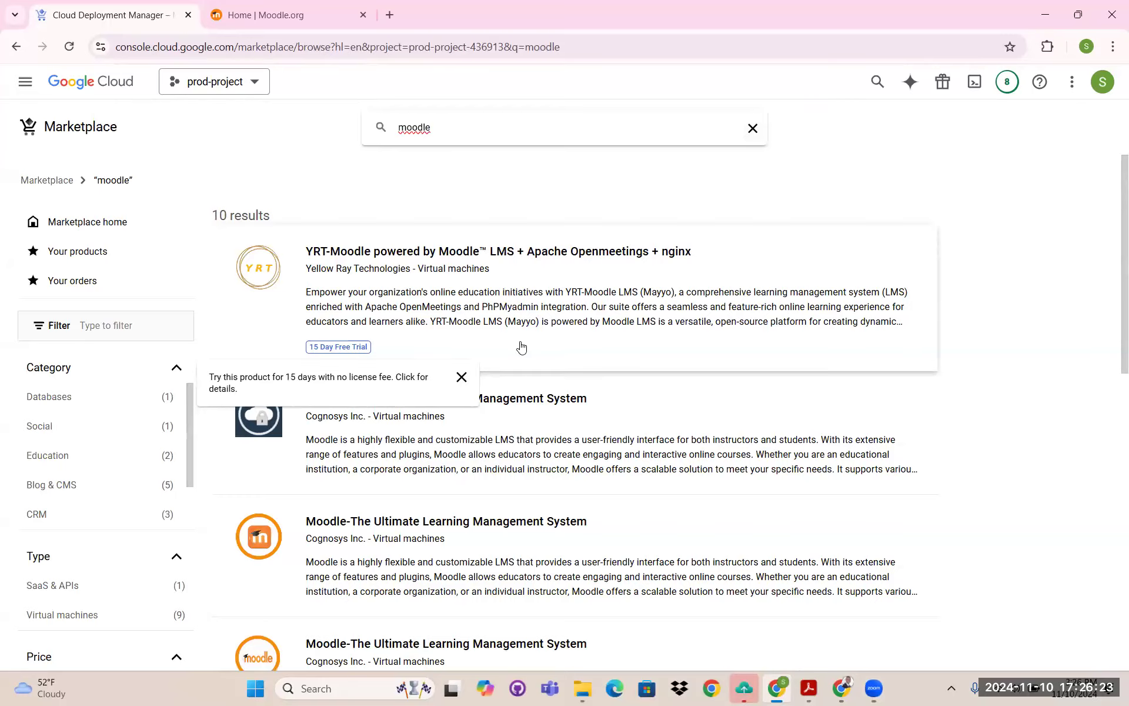
{"action": "scroll", "coordinate": [521, 347], "scroll_direction": "down", "scroll_amount": 7}
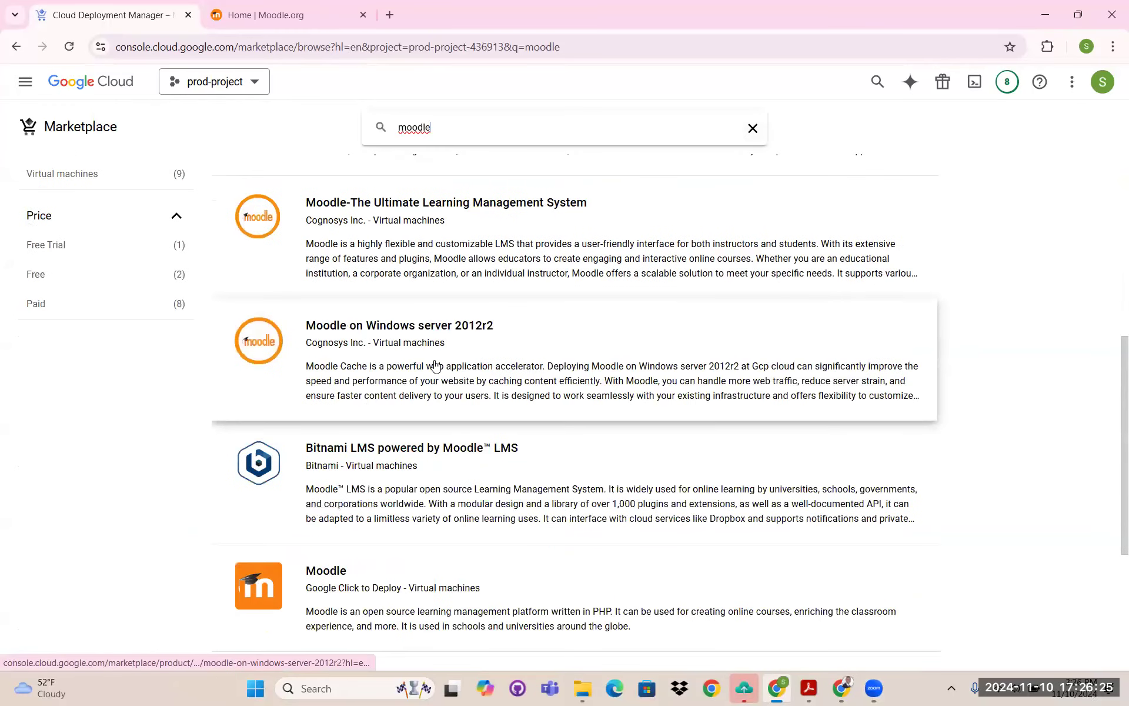
{"action": "scroll", "coordinate": [435, 365], "scroll_direction": "down", "scroll_amount": 3}
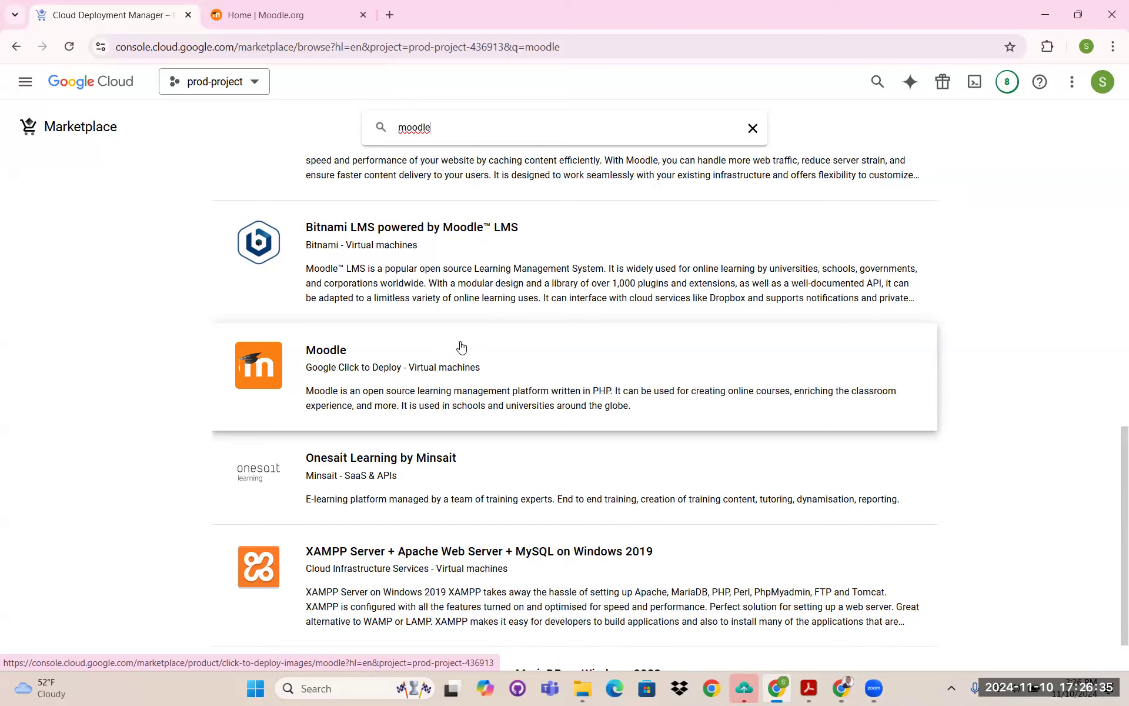
{"action": "left_click", "coordinate": [362, 363]}
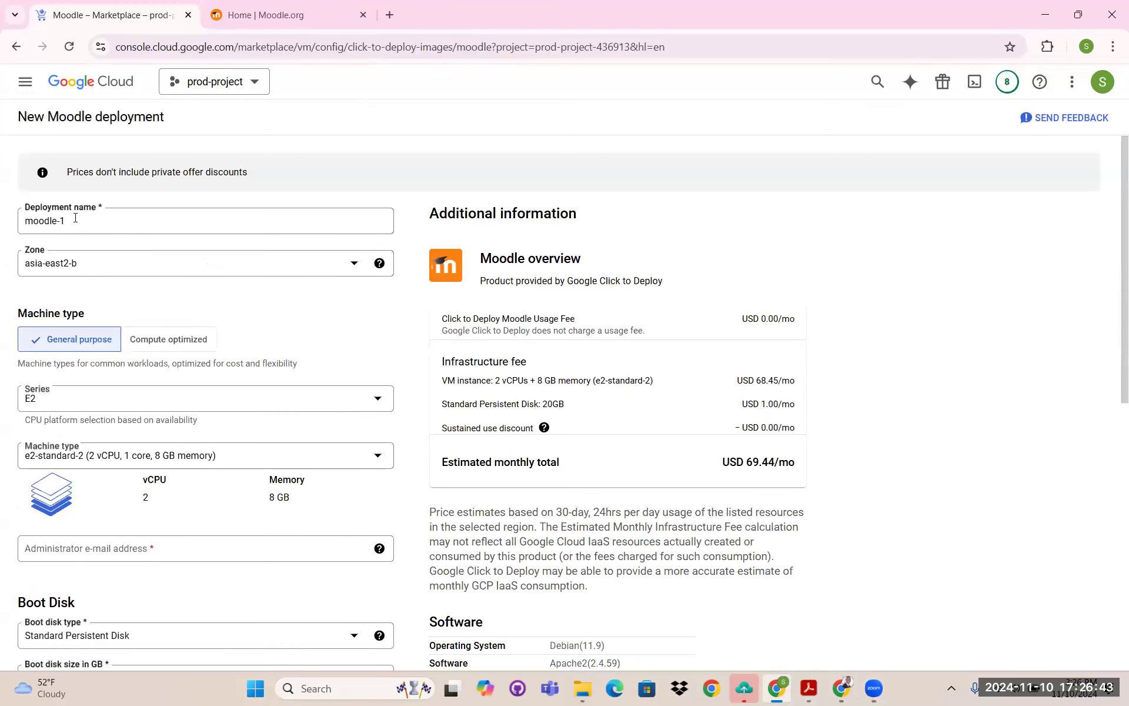
- Keep the name moodle-1 and set the deployment zone to us-west1-a
{"action": "left_click", "coordinate": [24, 221]}
{"action": "left_click", "coordinate": [91, 263]}
{"action": "left_click", "coordinate": [147, 270]}
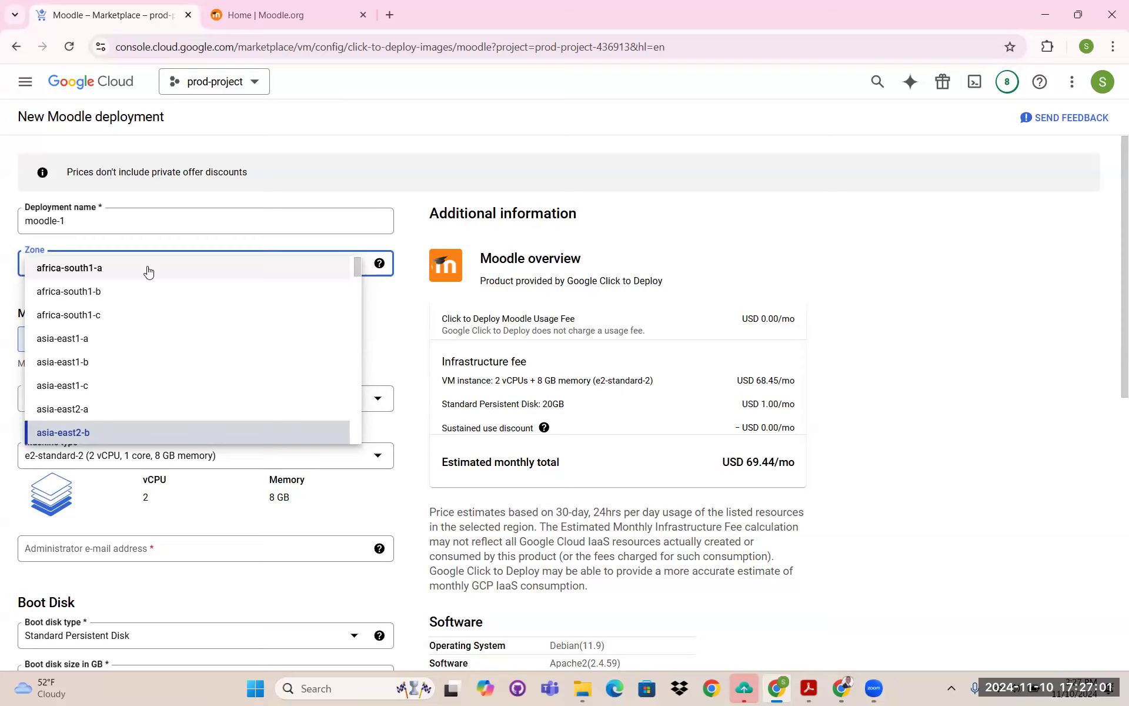
{"action": "scroll", "coordinate": [149, 282], "scroll_direction": "down", "scroll_amount": 15}
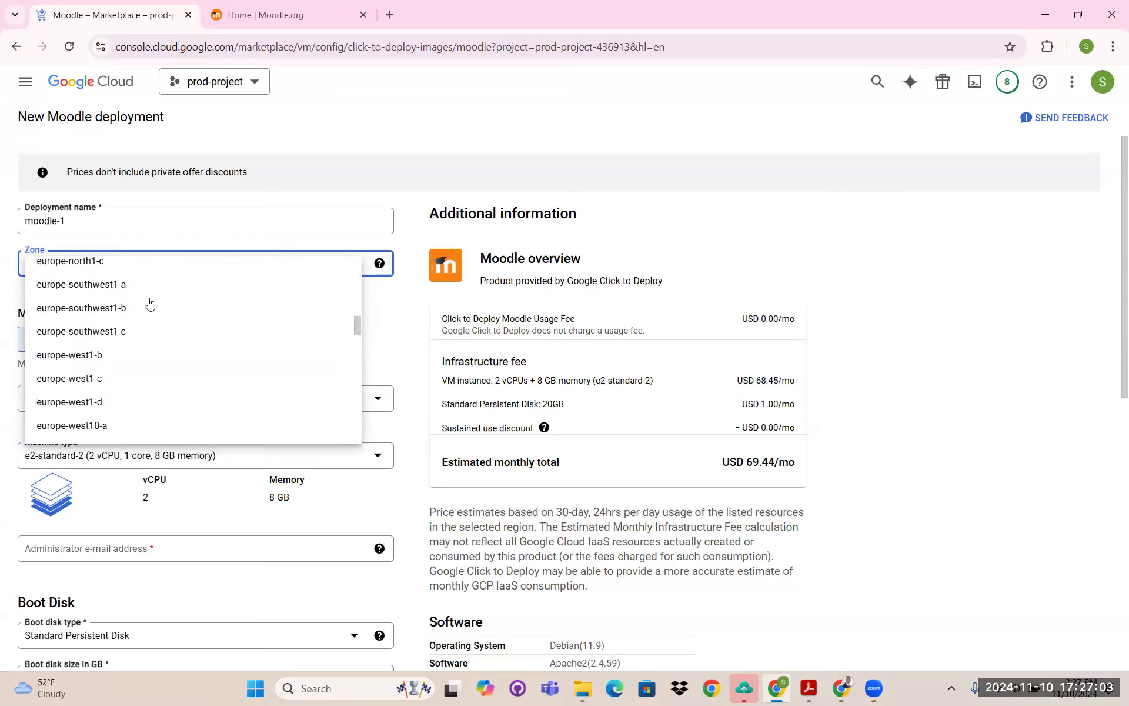
{"action": "scroll", "coordinate": [150, 304], "scroll_direction": "down", "scroll_amount": 20}
{"action": "scroll", "coordinate": [150, 306], "scroll_direction": "down", "scroll_amount": 3}
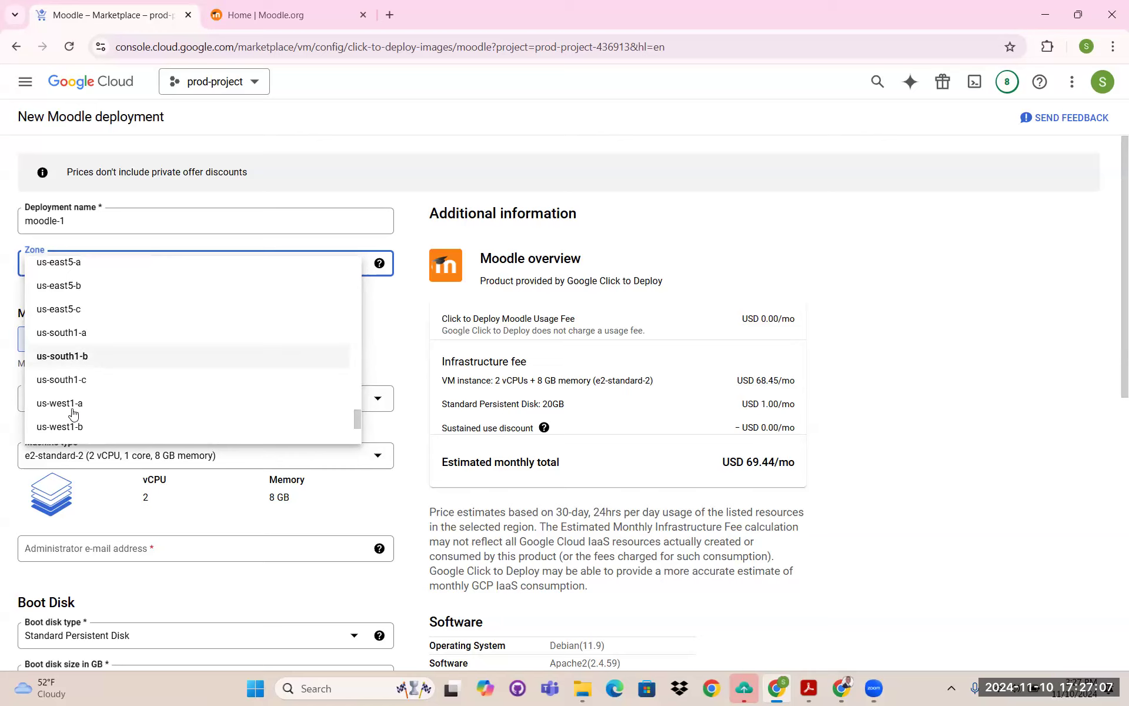
{"action": "left_click", "coordinate": [83, 403]}
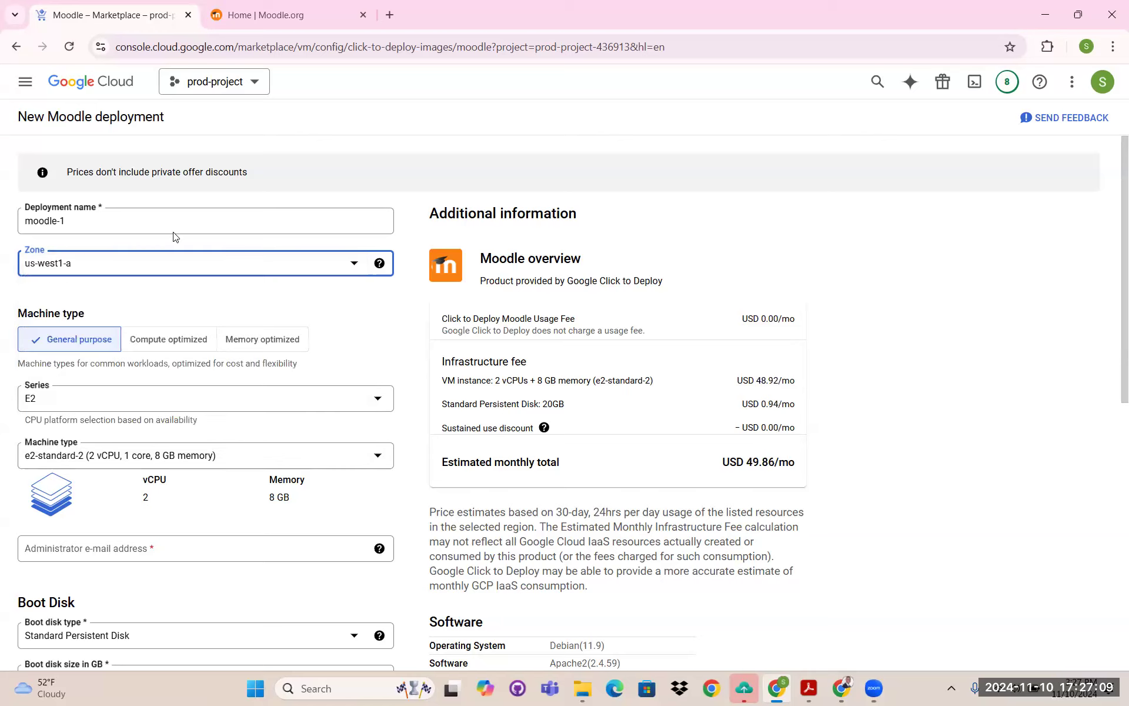
- Choose the e2-medium machine type for the Moodle VM
{"action": "scroll", "coordinate": [69, 207], "scroll_direction": "down", "scroll_amount": 3}
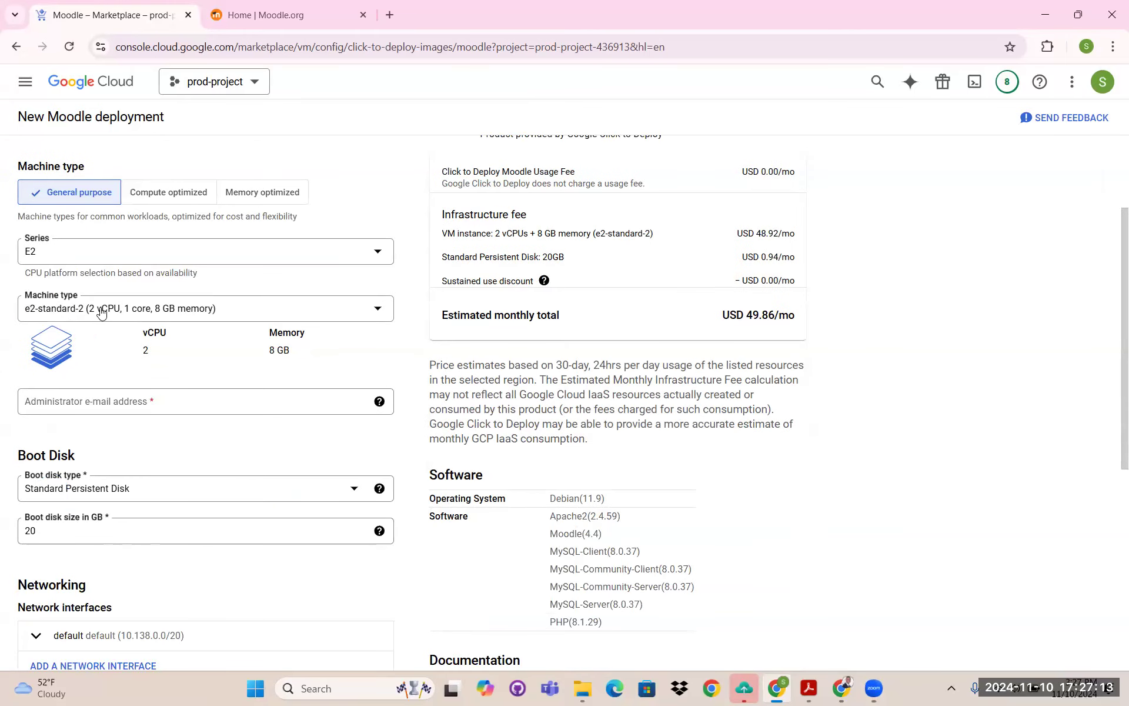
{"action": "left_click", "coordinate": [70, 315]}
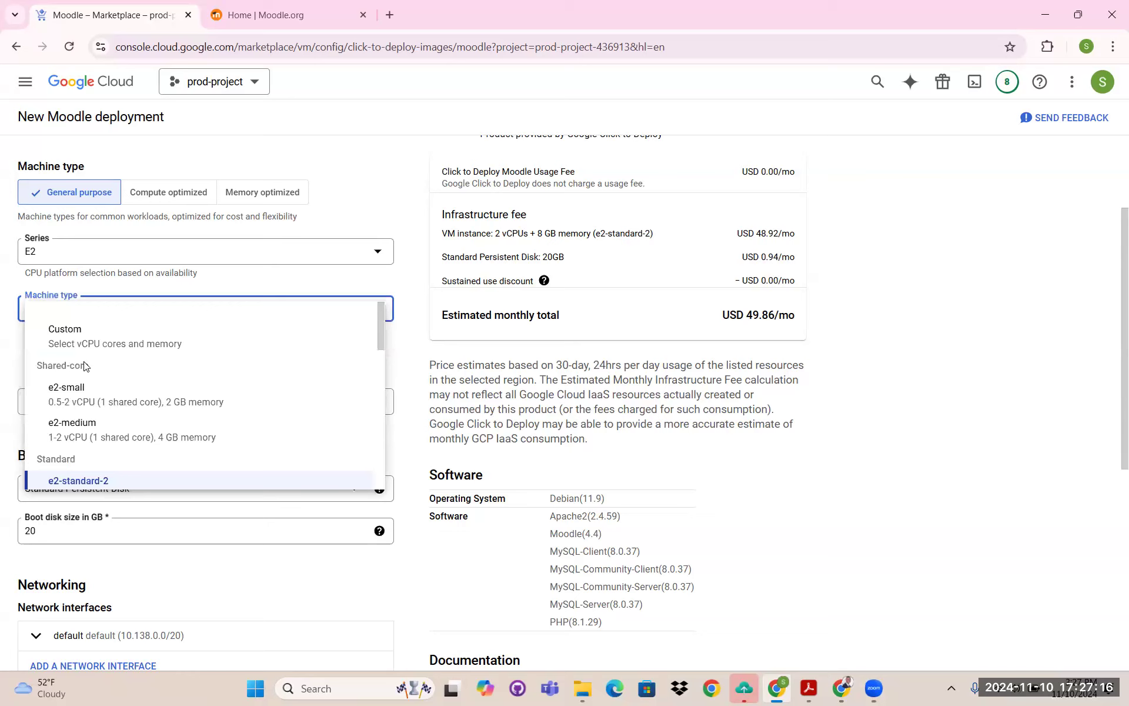
{"action": "left_click", "coordinate": [83, 412]}
- Fill in the administrator e-mail from the autofill suggestion and deploy moodle-1
{"action": "scroll", "coordinate": [96, 256], "scroll_direction": "down", "scroll_amount": 3}
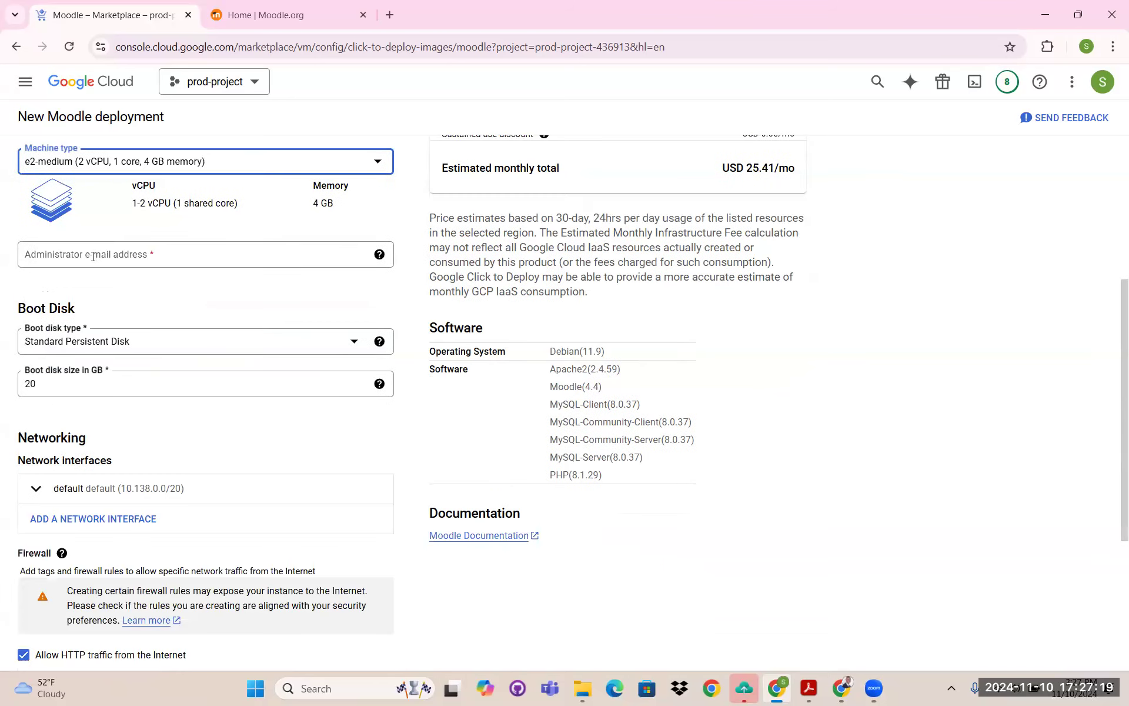
{"action": "left_click", "coordinate": [94, 256]}
{"action": "type", "text": "ofese"}
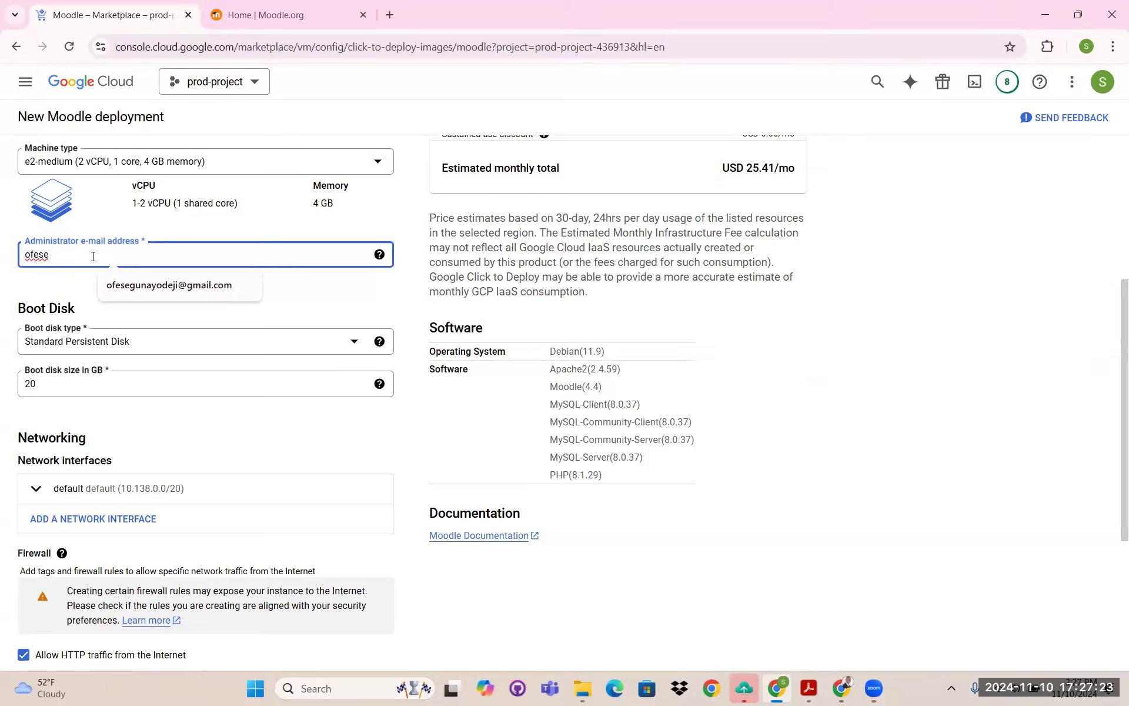
{"action": "left_click", "coordinate": [141, 285]}
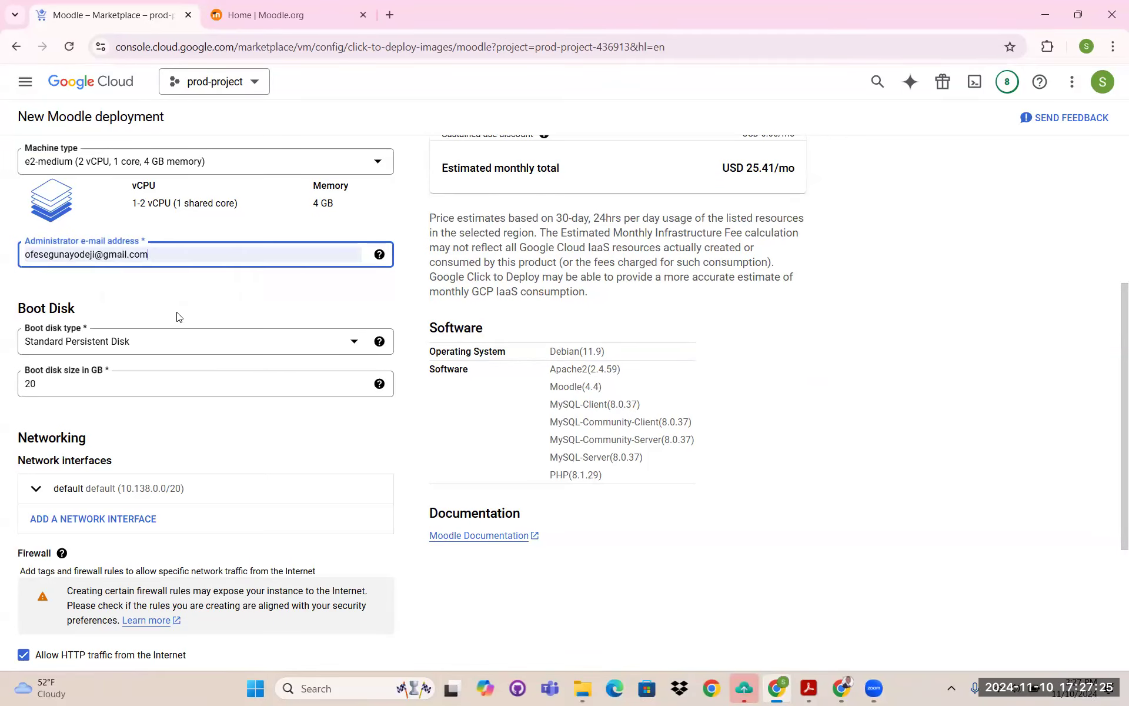
{"action": "scroll", "coordinate": [178, 316], "scroll_direction": "down", "scroll_amount": 4}
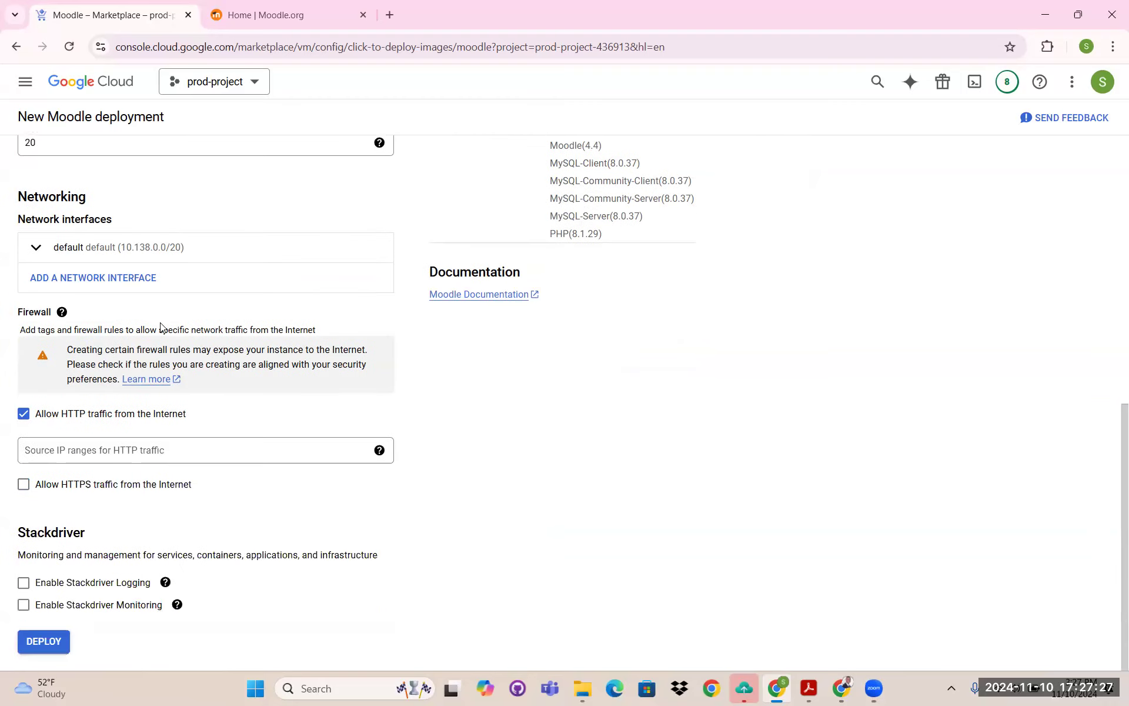
{"action": "left_click", "coordinate": [50, 647]}
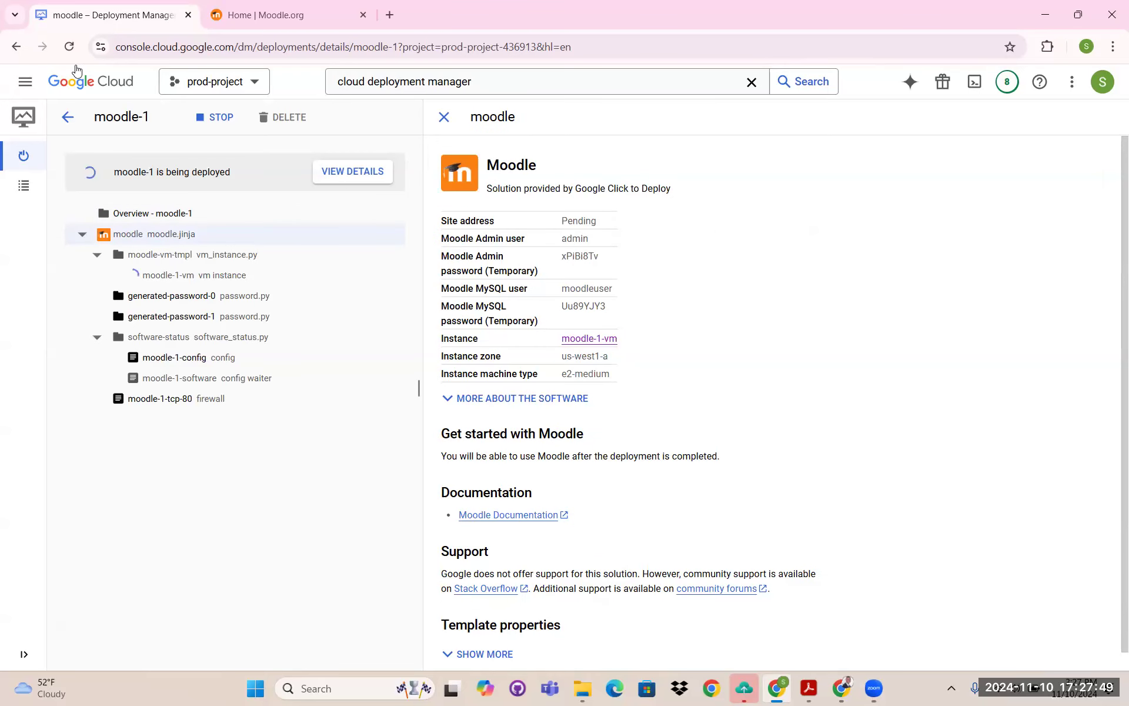
- Go through the navigation menu's Cloud Storage entry to the empty Buckets list
{"action": "left_click", "coordinate": [26, 87]}
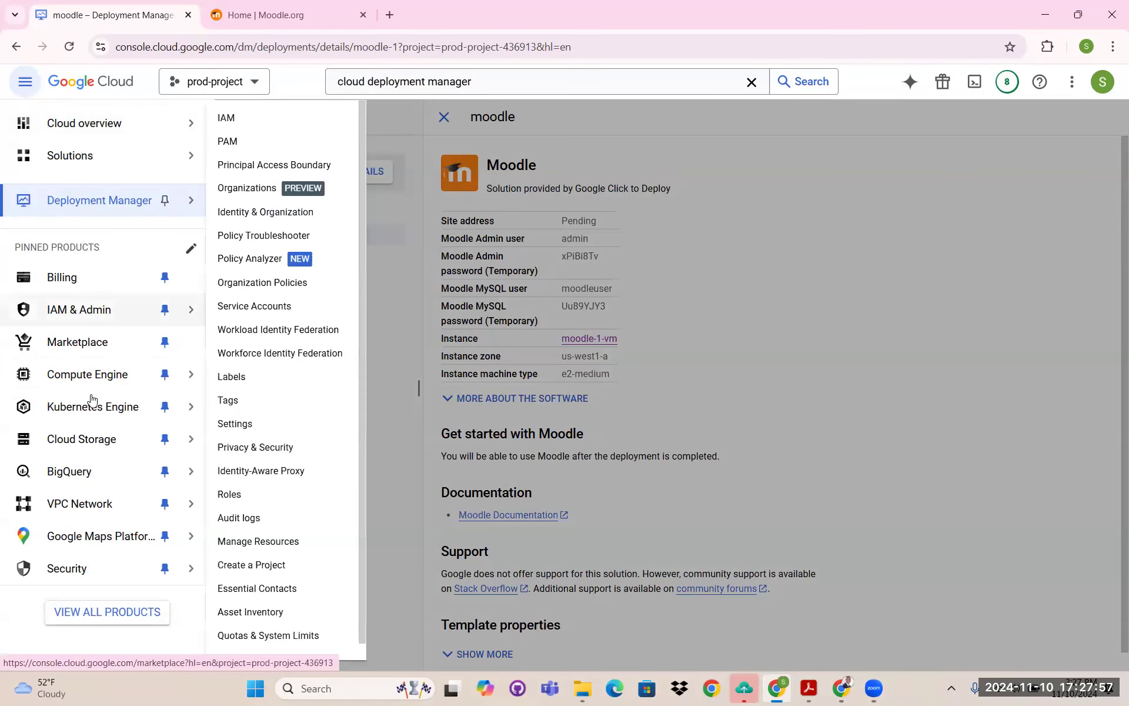
{"action": "mouse_move", "coordinate": [100, 442]}
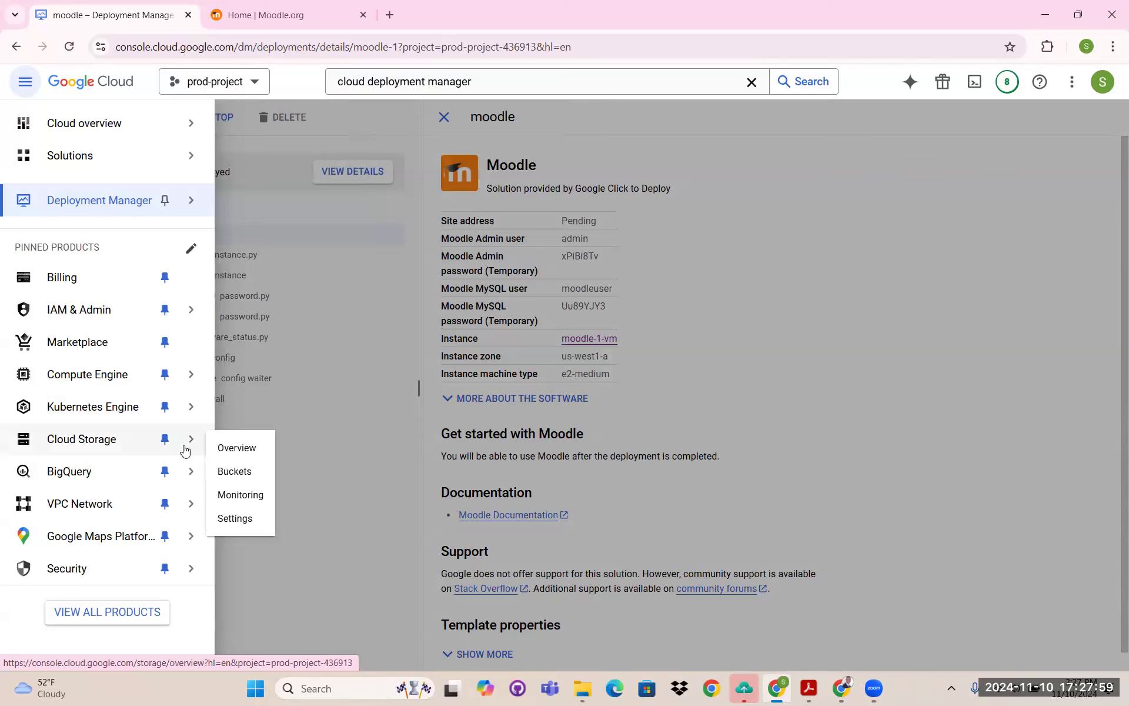
{"action": "left_click", "coordinate": [297, 339]}
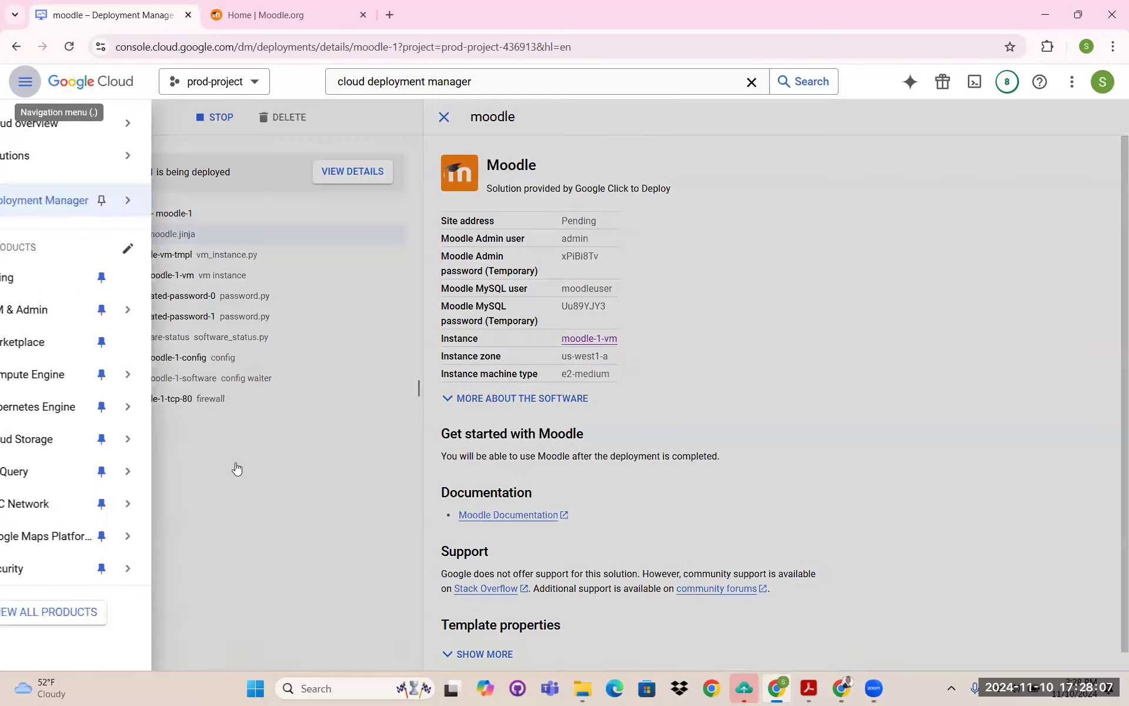
{"action": "mouse_move", "coordinate": [186, 446]}
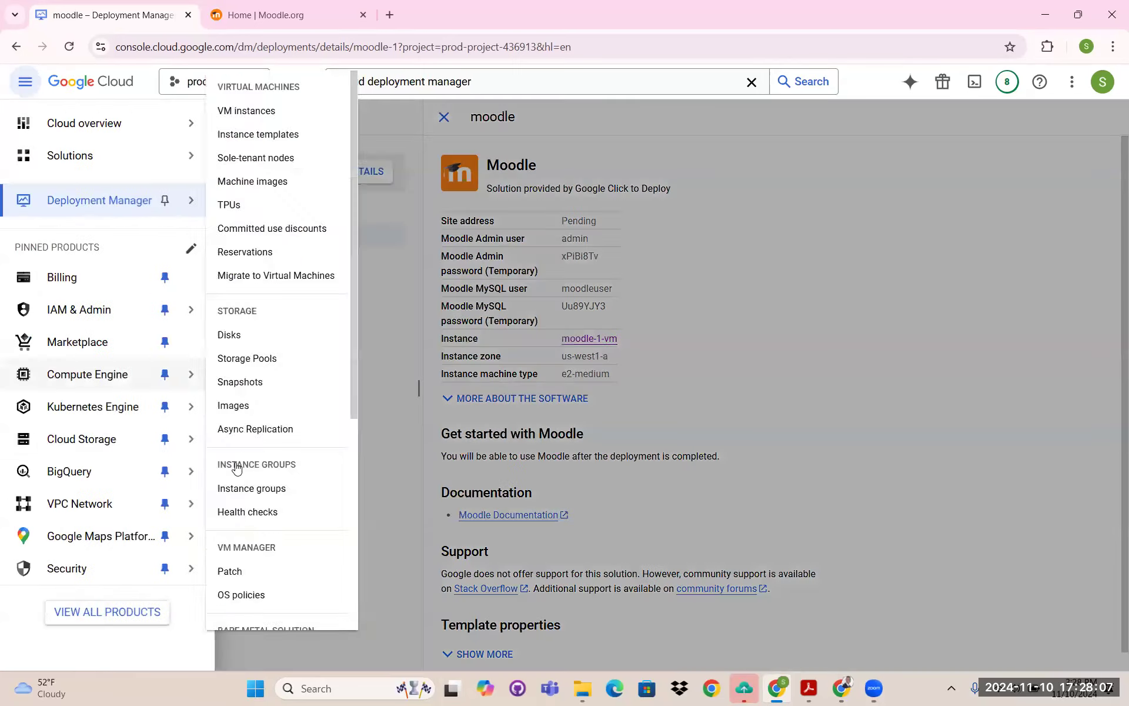
{"action": "left_click", "coordinate": [231, 470]}
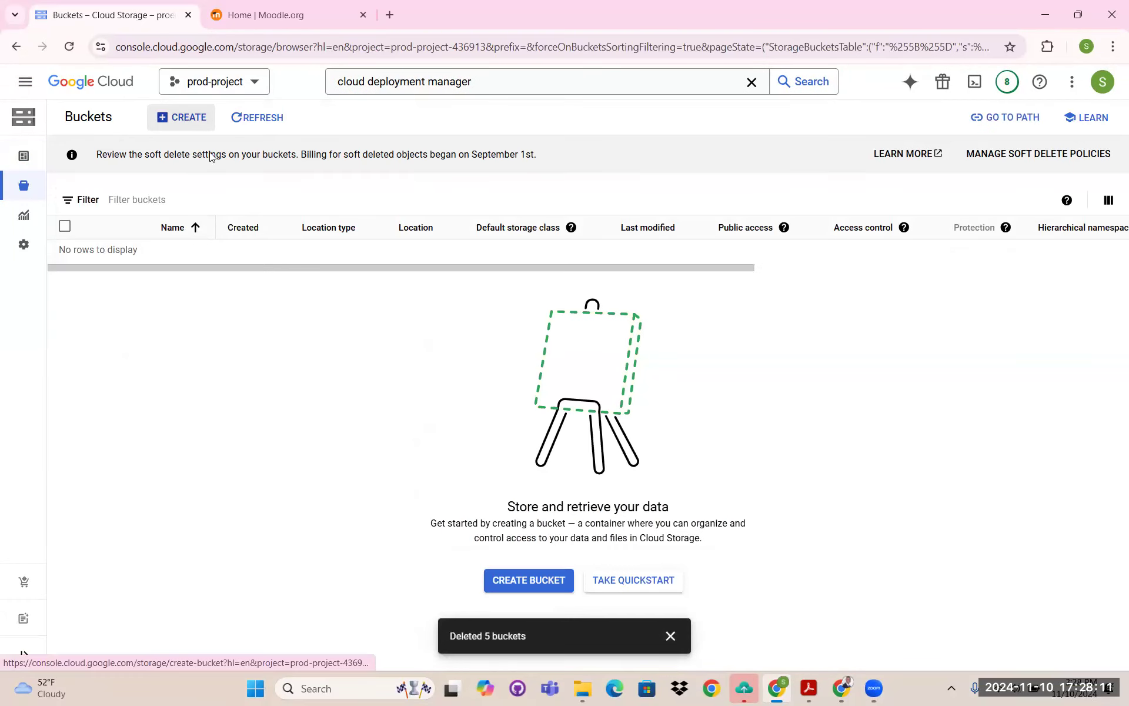
- Start a new bucket named ofe-moodle-01
{"action": "left_click", "coordinate": [186, 119]}
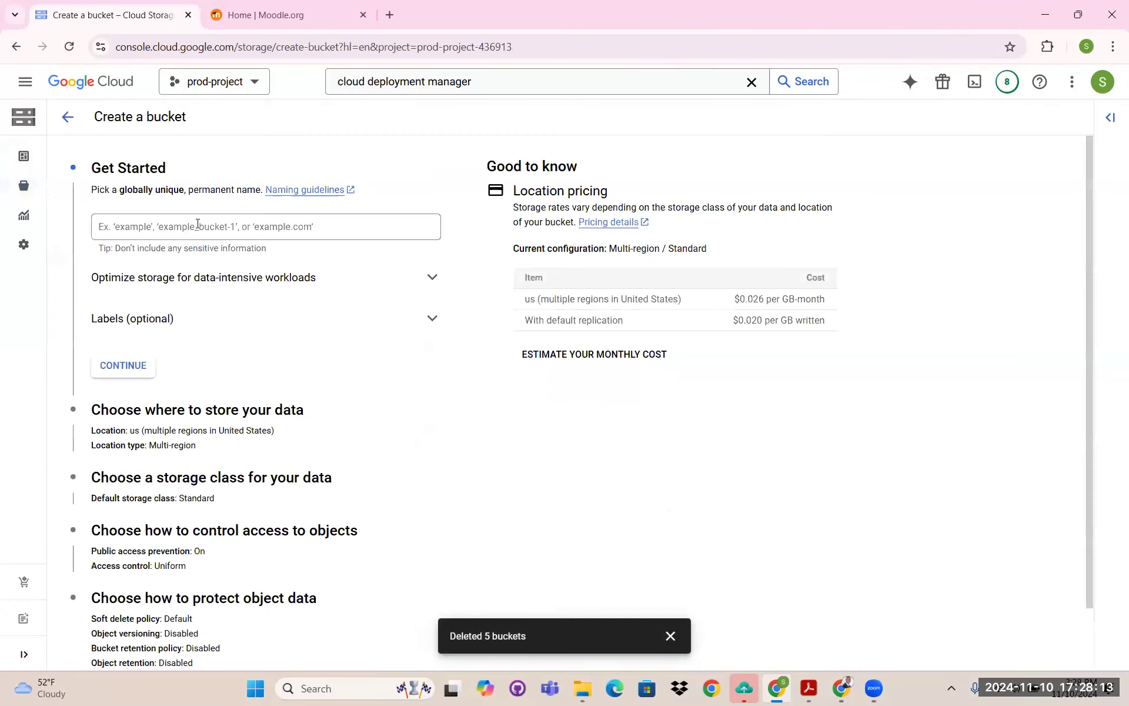
{"action": "left_click", "coordinate": [200, 225]}
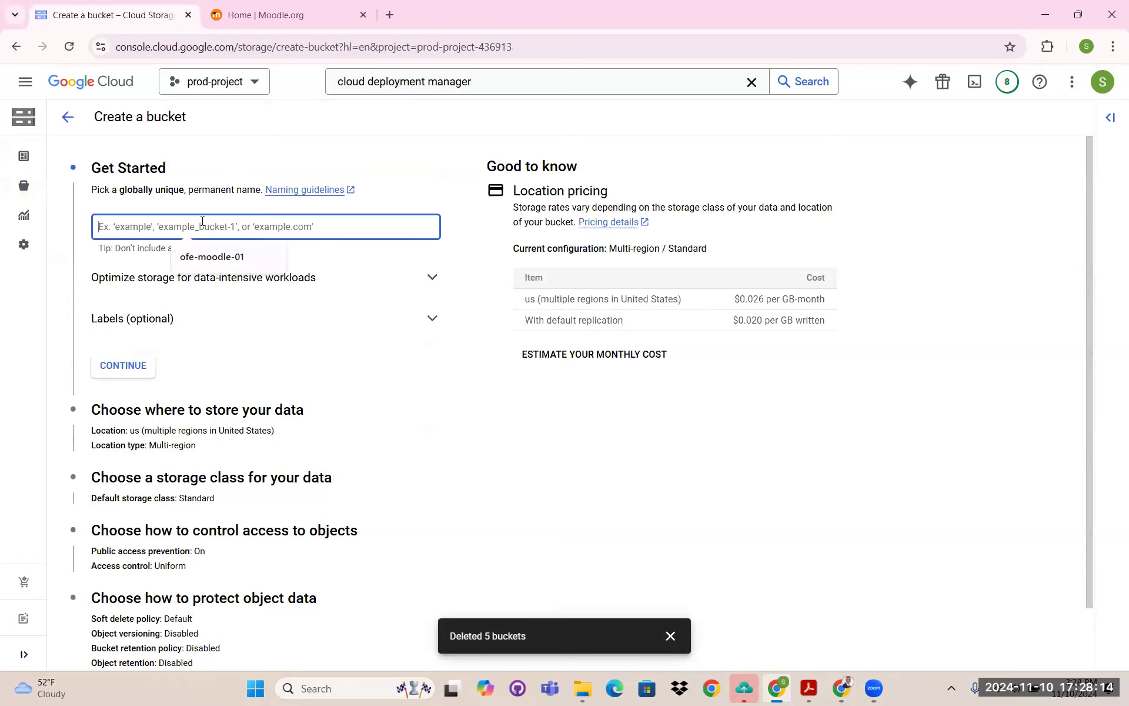
{"action": "left_click", "coordinate": [212, 259]}
{"action": "left_click", "coordinate": [162, 226]}
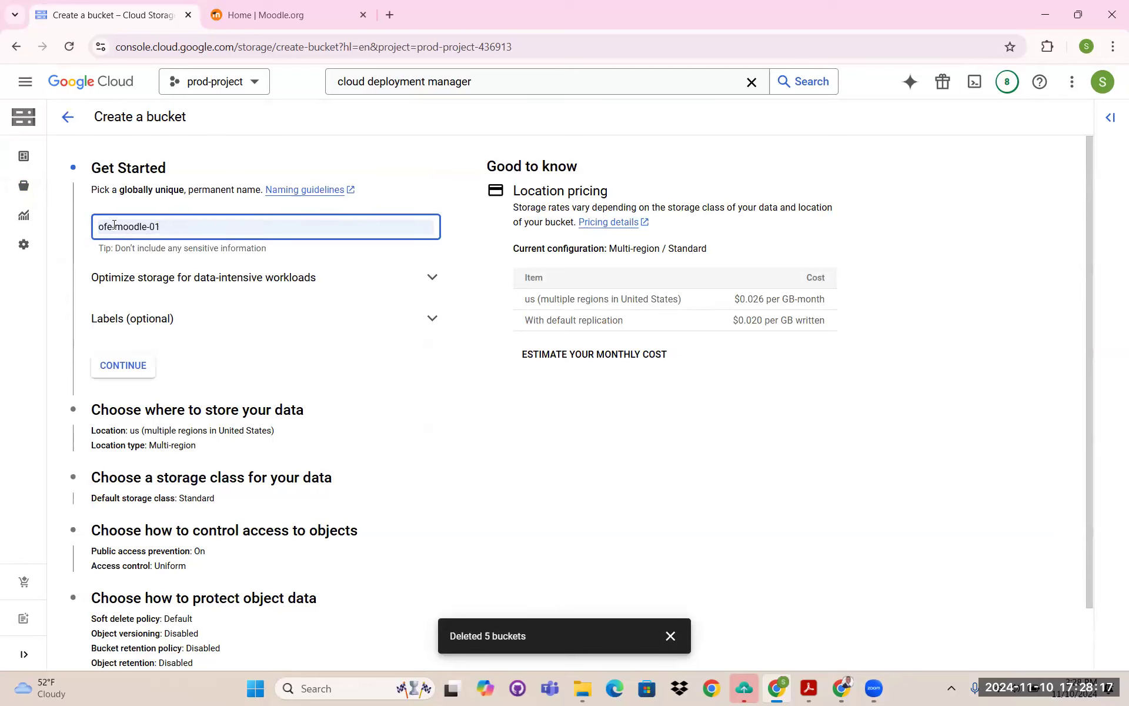
{"action": "left_click", "coordinate": [127, 365]}
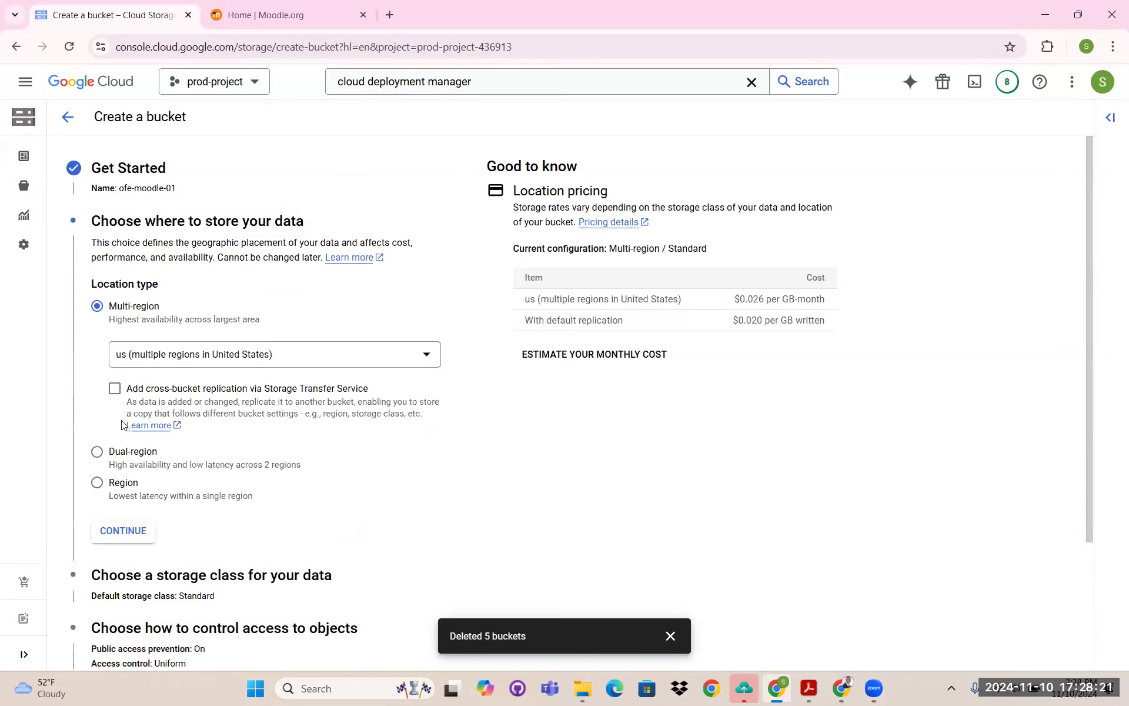
- Set the bucket location to the single region us-west1 (Oregon)
{"action": "left_click", "coordinate": [98, 483]}
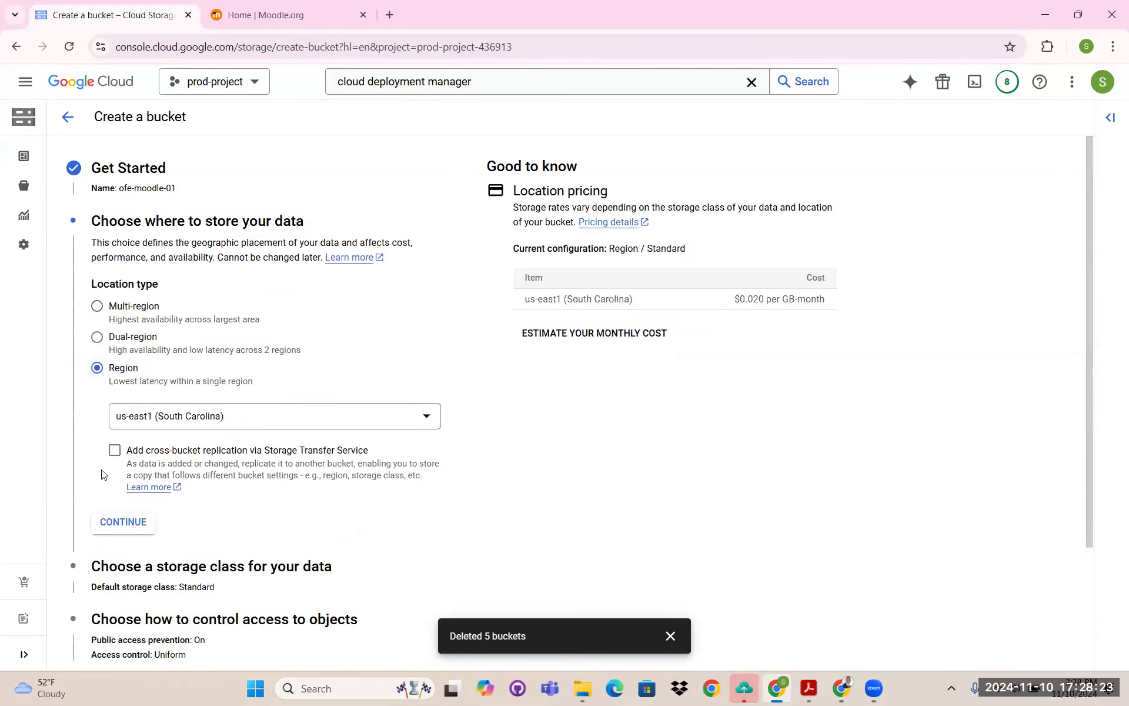
{"action": "left_click", "coordinate": [142, 413]}
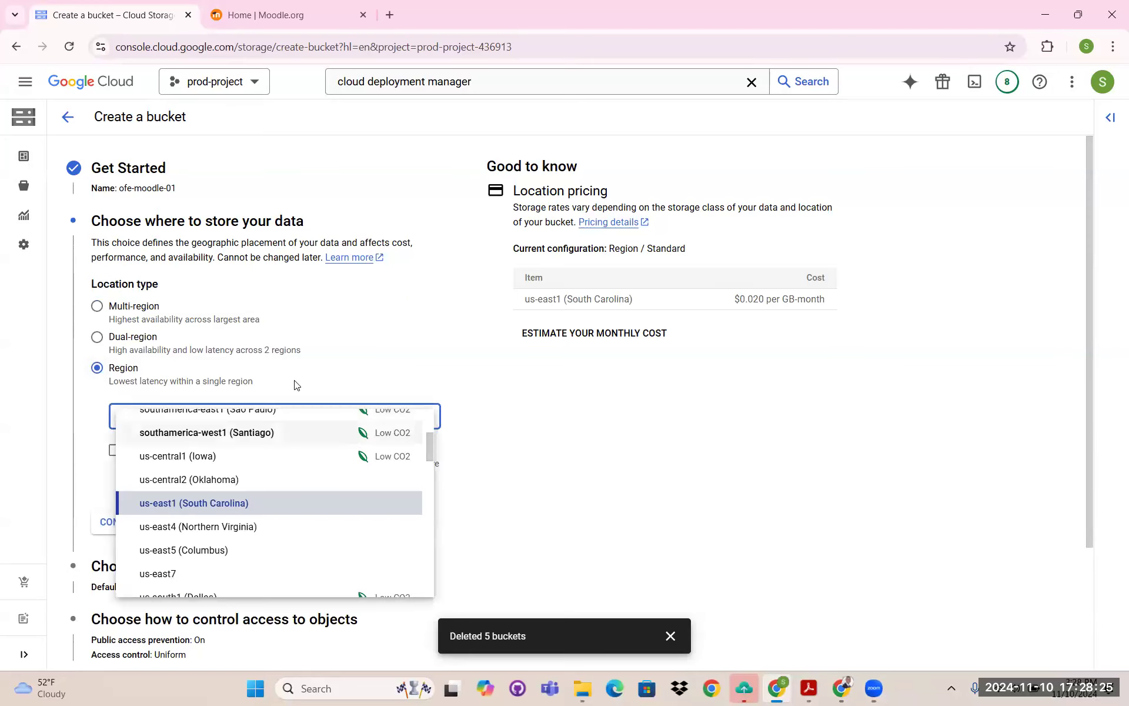
{"action": "left_click", "coordinate": [196, 414]}
{"action": "left_click", "coordinate": [247, 426]}
{"action": "scroll", "coordinate": [186, 458], "scroll_direction": "down", "scroll_amount": 2}
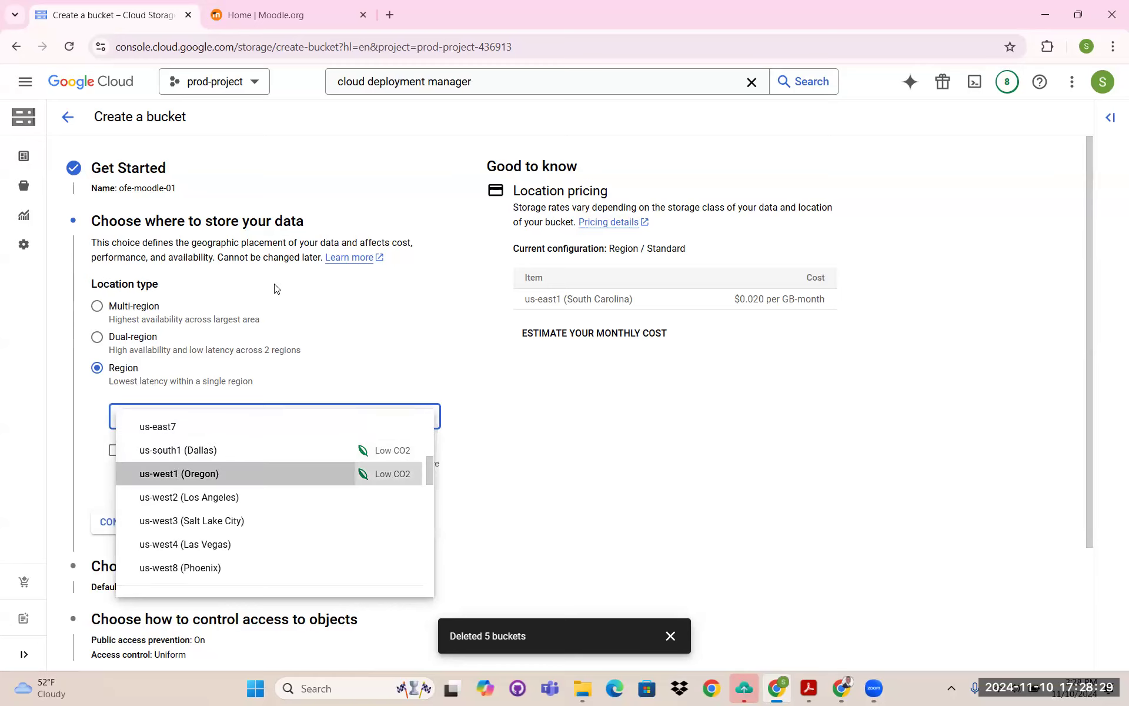
{"action": "scroll", "coordinate": [169, 363], "scroll_direction": "down", "scroll_amount": 2}
{"action": "left_click", "coordinate": [131, 382]}
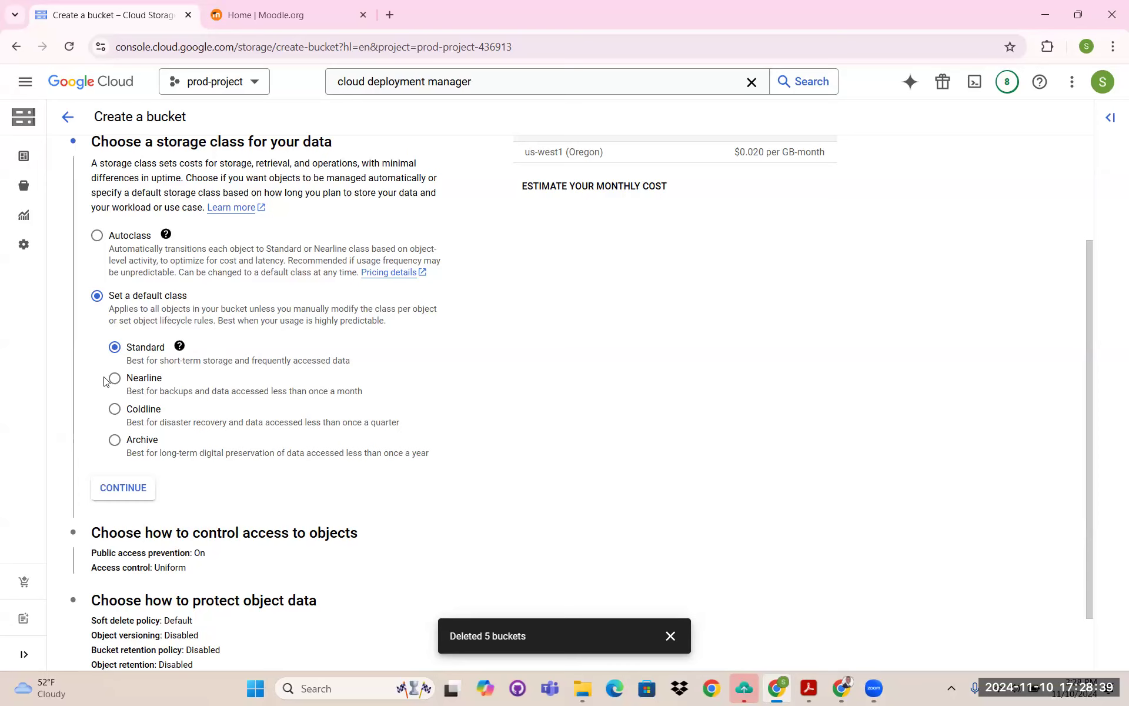
- Keep the Standard storage class and switch access control to fine-grained
{"action": "scroll", "coordinate": [114, 397], "scroll_direction": "down", "scroll_amount": 1}
{"action": "left_click", "coordinate": [123, 415]}
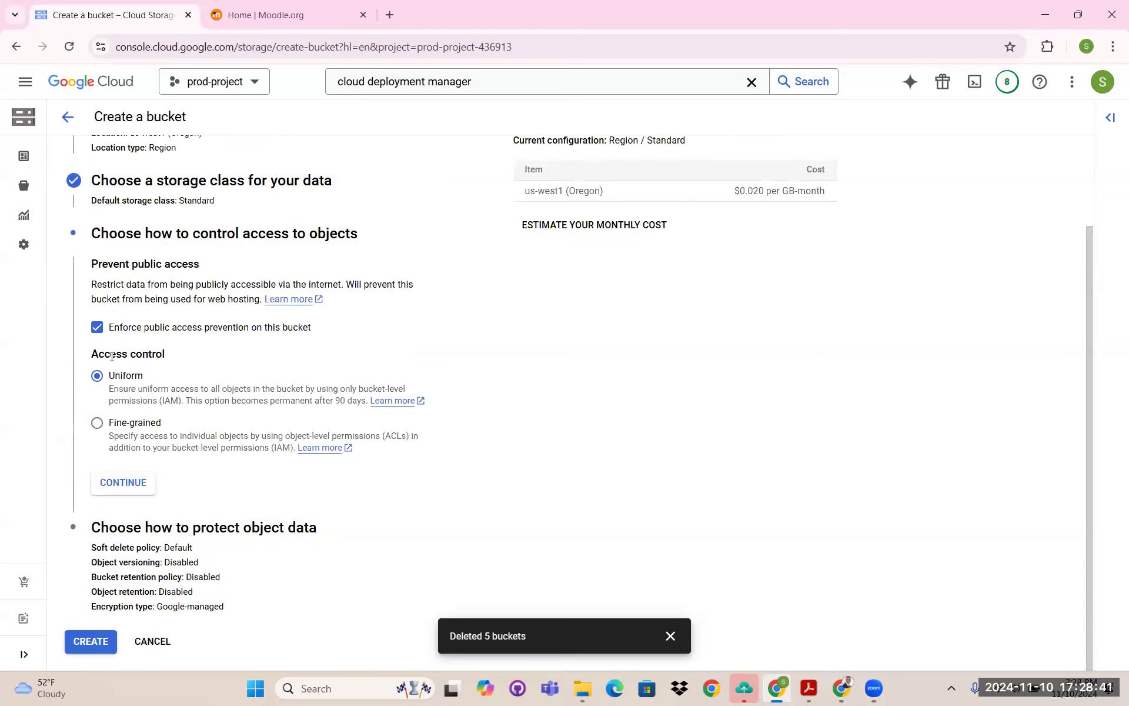
{"action": "left_click", "coordinate": [98, 426]}
{"action": "scroll", "coordinate": [184, 388], "scroll_direction": "down", "scroll_amount": 1}
{"action": "scroll", "coordinate": [170, 370], "scroll_direction": "down", "scroll_amount": 1}
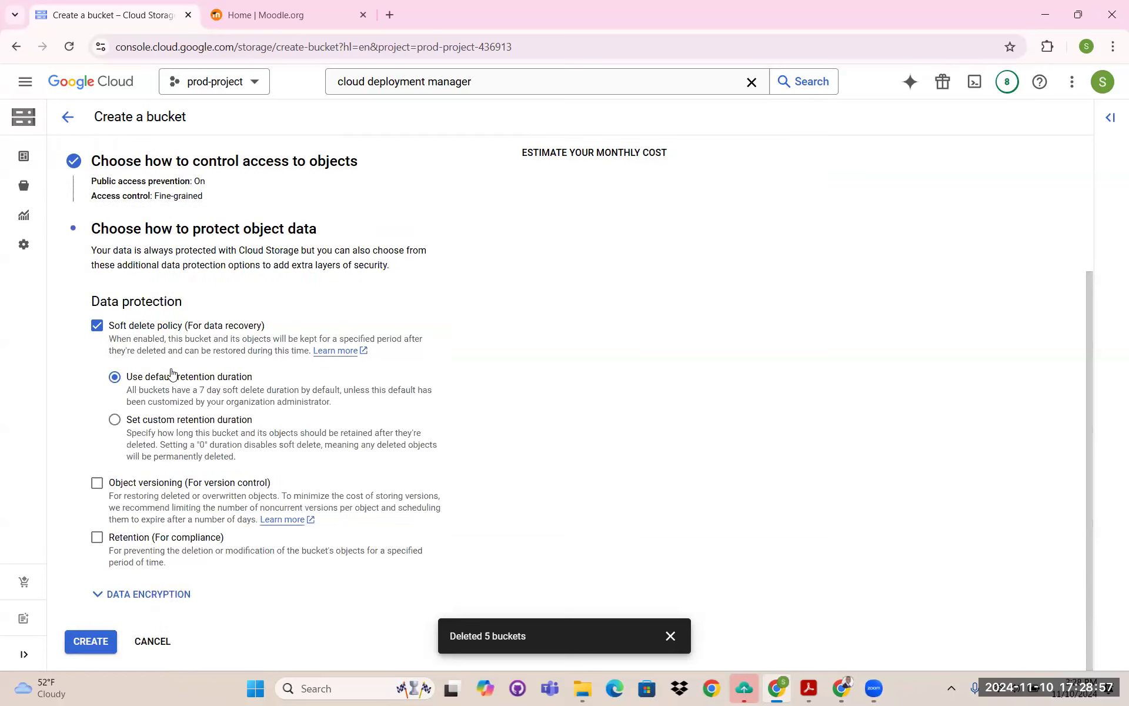
{"action": "scroll", "coordinate": [168, 376], "scroll_direction": "up", "scroll_amount": 2}
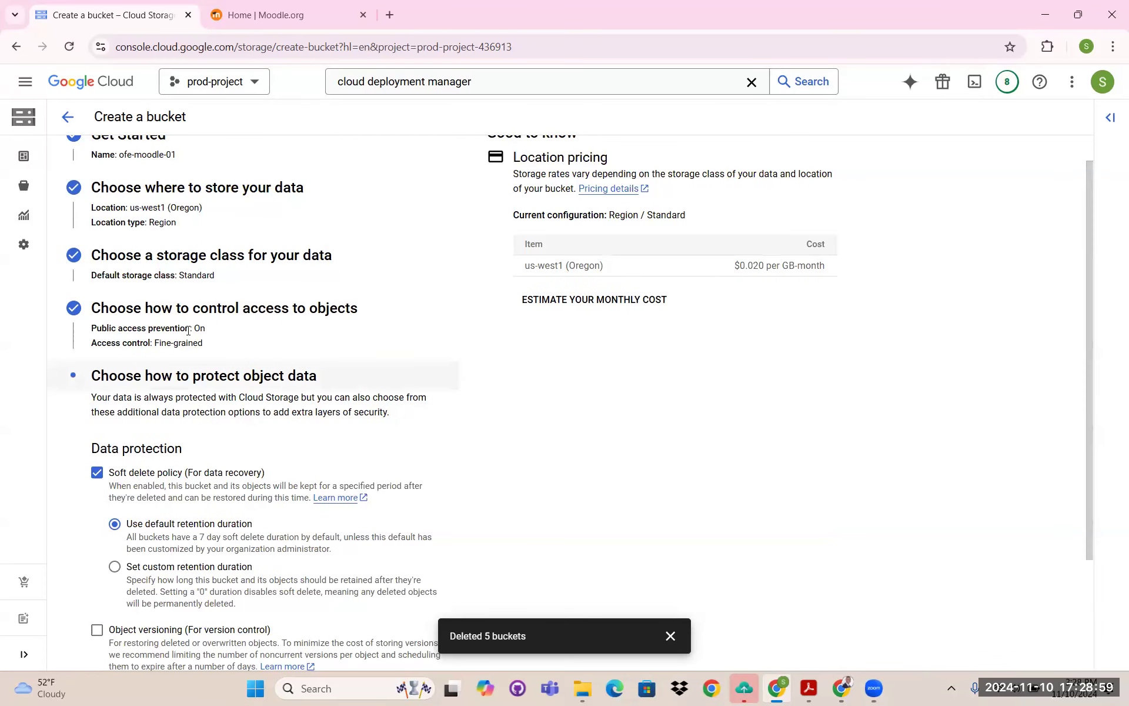
{"action": "scroll", "coordinate": [186, 336], "scroll_direction": "down", "scroll_amount": 1}
{"action": "scroll", "coordinate": [145, 488], "scroll_direction": "down", "scroll_amount": 2}
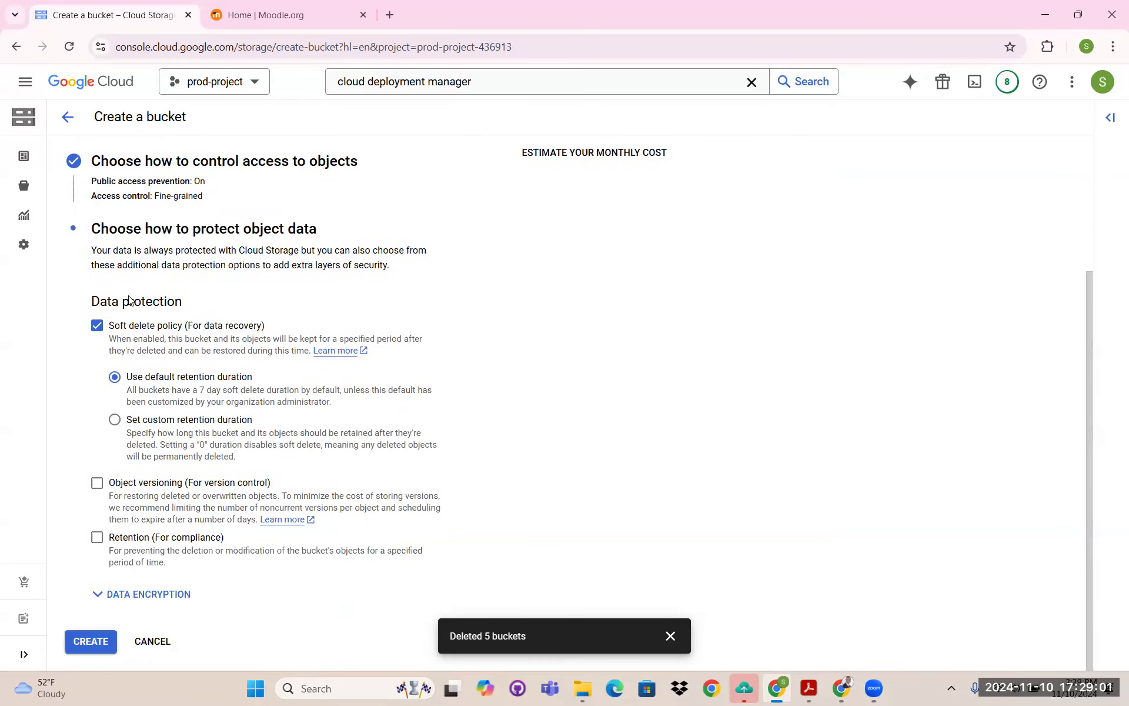
{"action": "scroll", "coordinate": [170, 411], "scroll_direction": "up", "scroll_amount": 1}
{"action": "scroll", "coordinate": [176, 382], "scroll_direction": "down", "scroll_amount": 1}
{"action": "scroll", "coordinate": [212, 323], "scroll_direction": "up", "scroll_amount": 2}
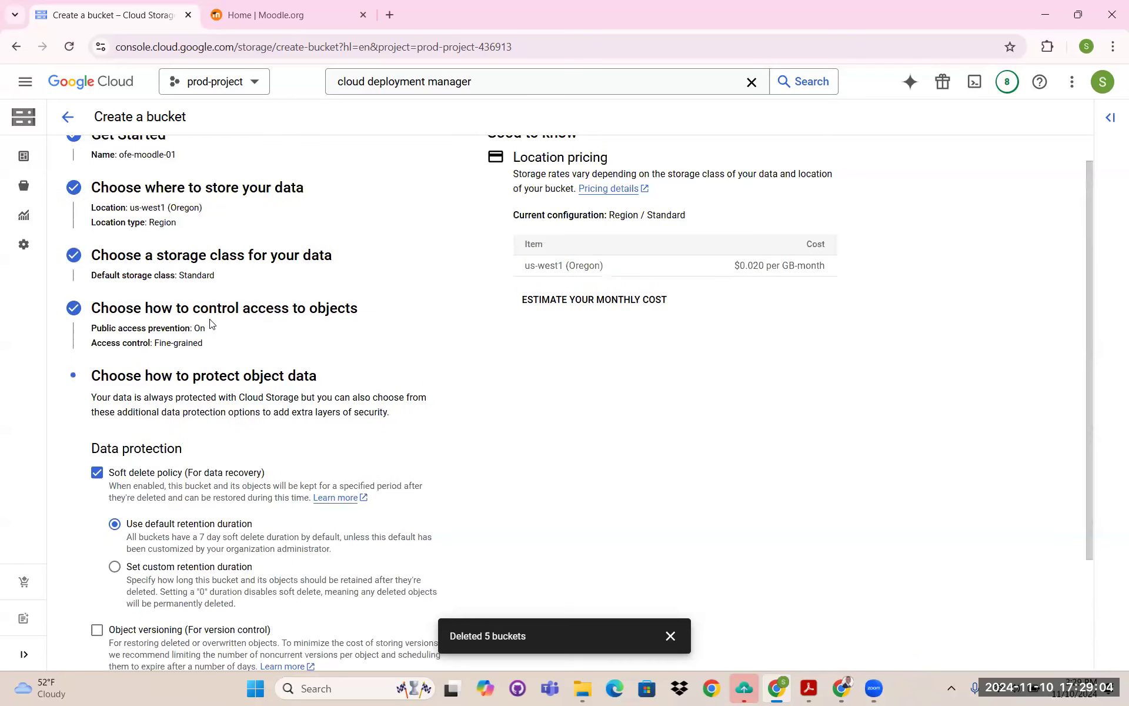
- Turn off public access prevention and create the bucket
{"action": "left_click", "coordinate": [158, 309]}
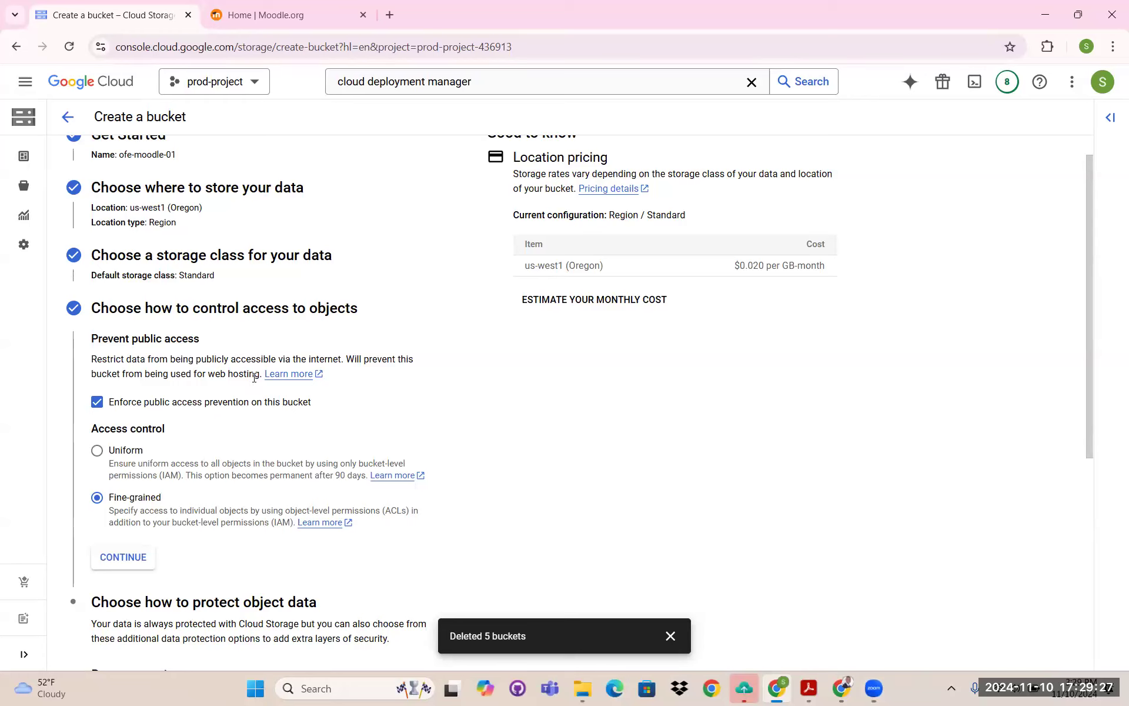
{"action": "left_click", "coordinate": [122, 396]}
{"action": "scroll", "coordinate": [176, 377], "scroll_direction": "down", "scroll_amount": 4}
{"action": "left_click", "coordinate": [122, 259]}
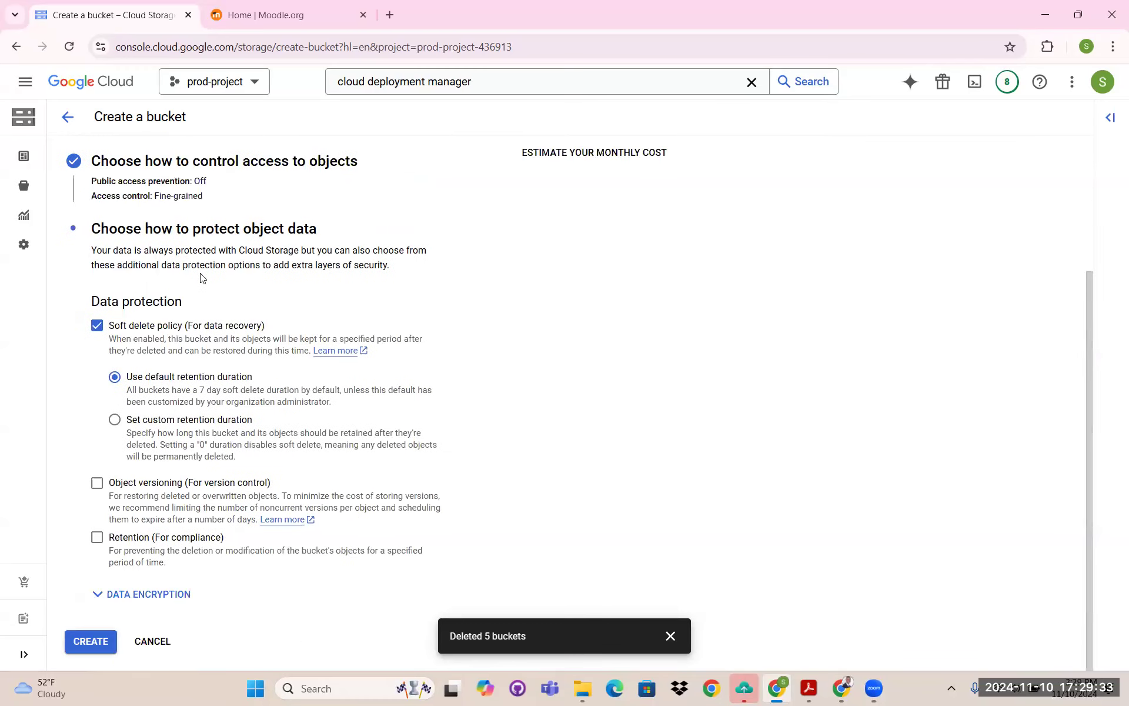
{"action": "left_click", "coordinate": [93, 641]}
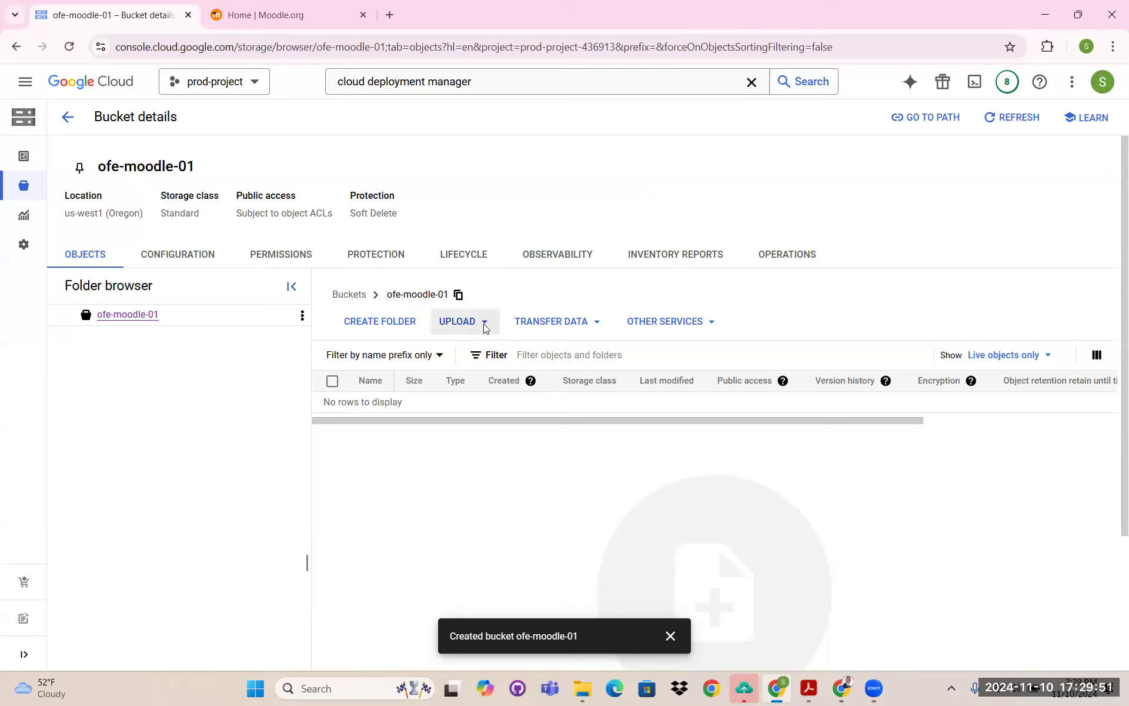
{"action": "left_click", "coordinate": [477, 323]}
- Upload IMG_3355 and the My AWS Course and Hands on project PDF from the GCP - Moodle Project folder
{"action": "left_click", "coordinate": [473, 352]}
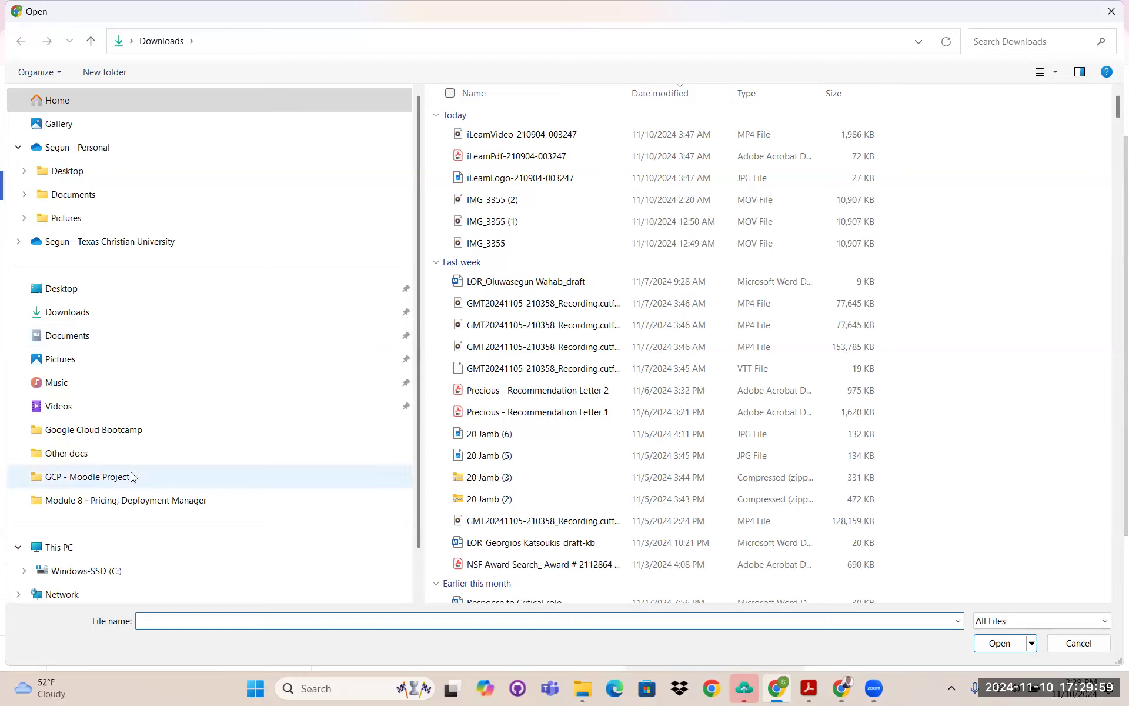
{"action": "left_click", "coordinate": [105, 480]}
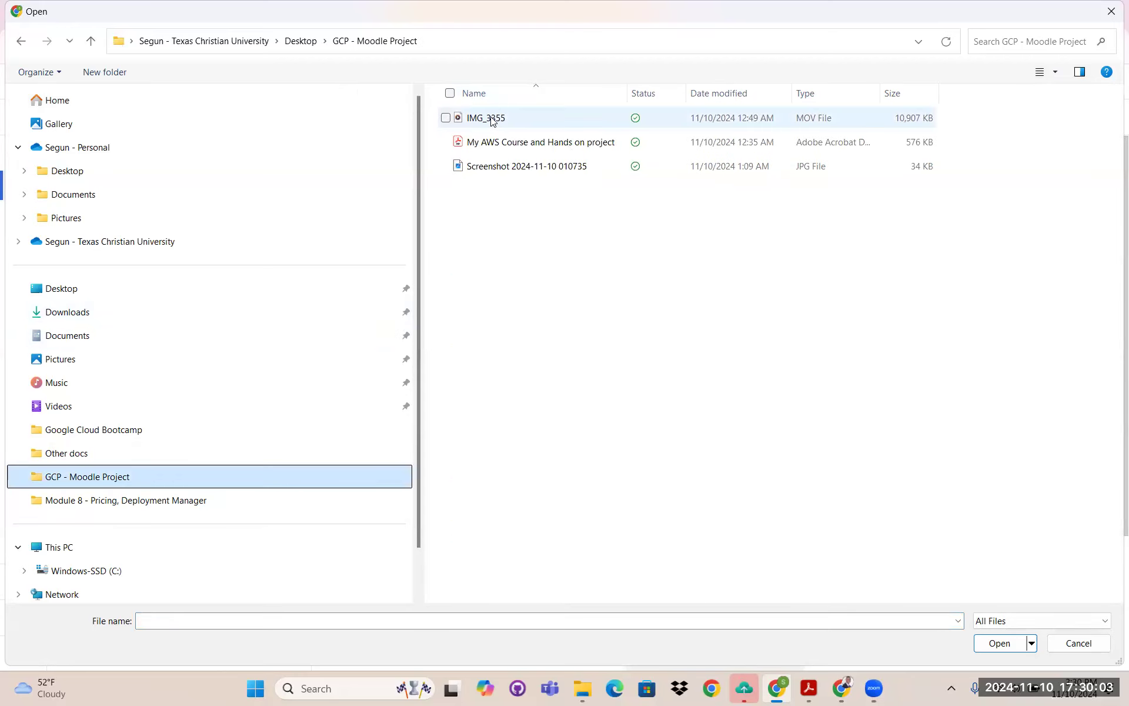
{"action": "mouse_move", "coordinate": [490, 120]}
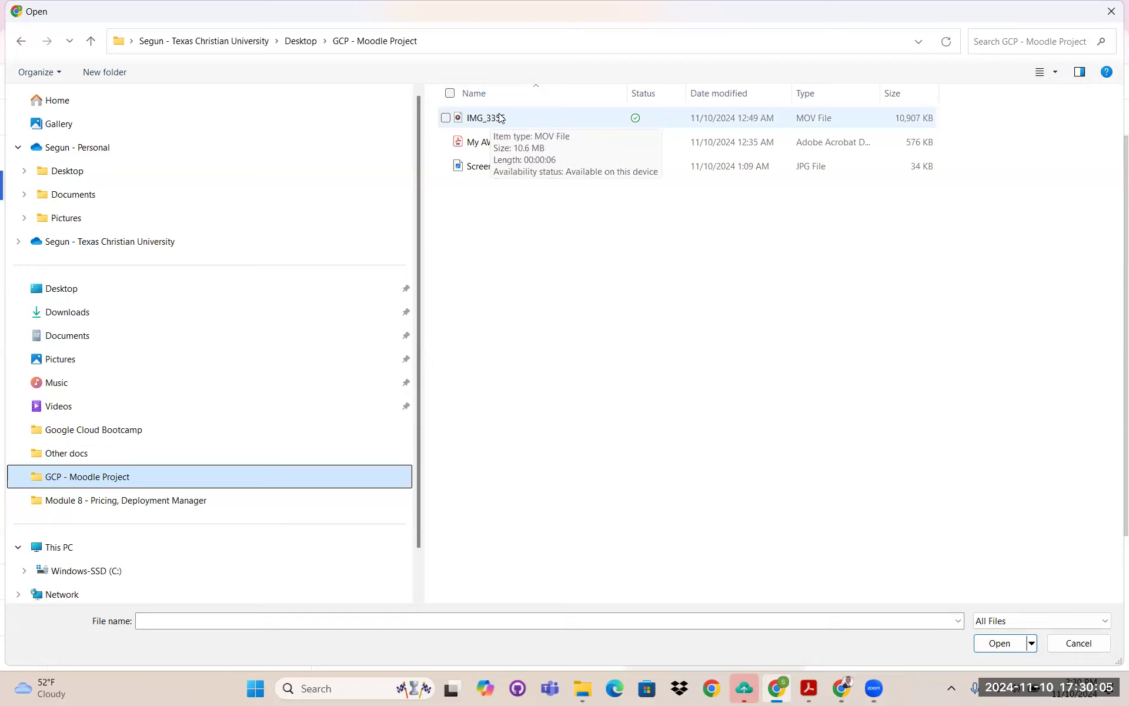
{"action": "left_click", "coordinate": [481, 121]}
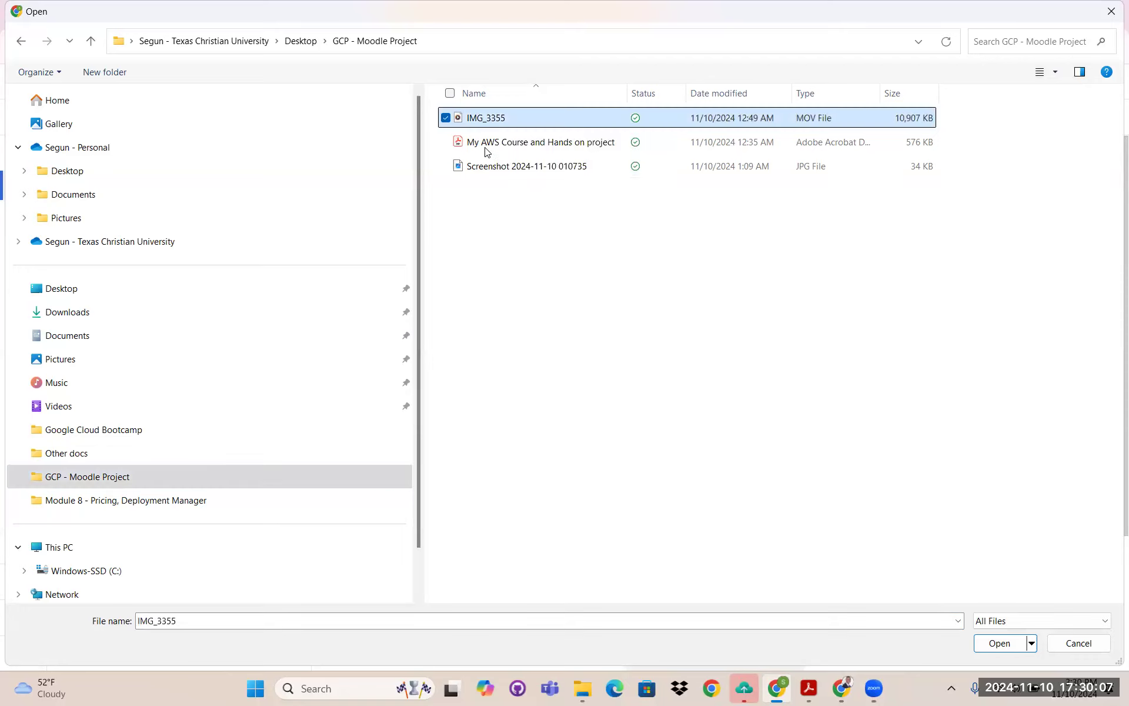
{"action": "left_click", "coordinate": [483, 144]}
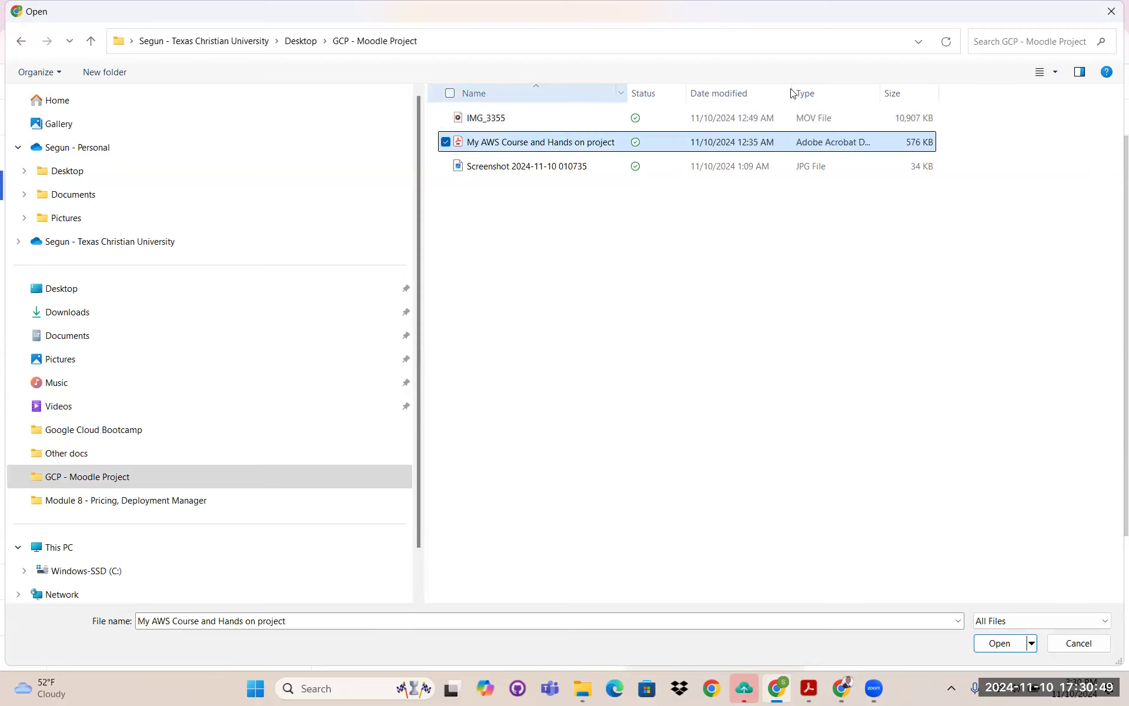
{"action": "left_click", "coordinate": [475, 124], "text": "ctrl"}
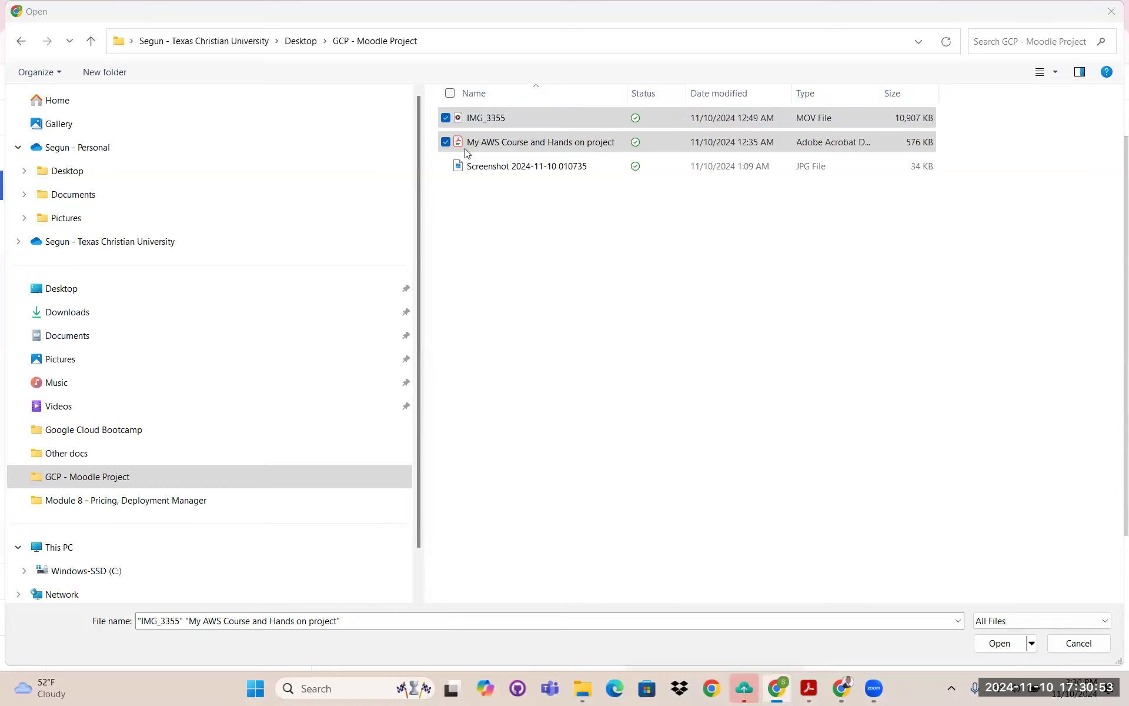
{"action": "left_click", "coordinate": [1003, 645]}
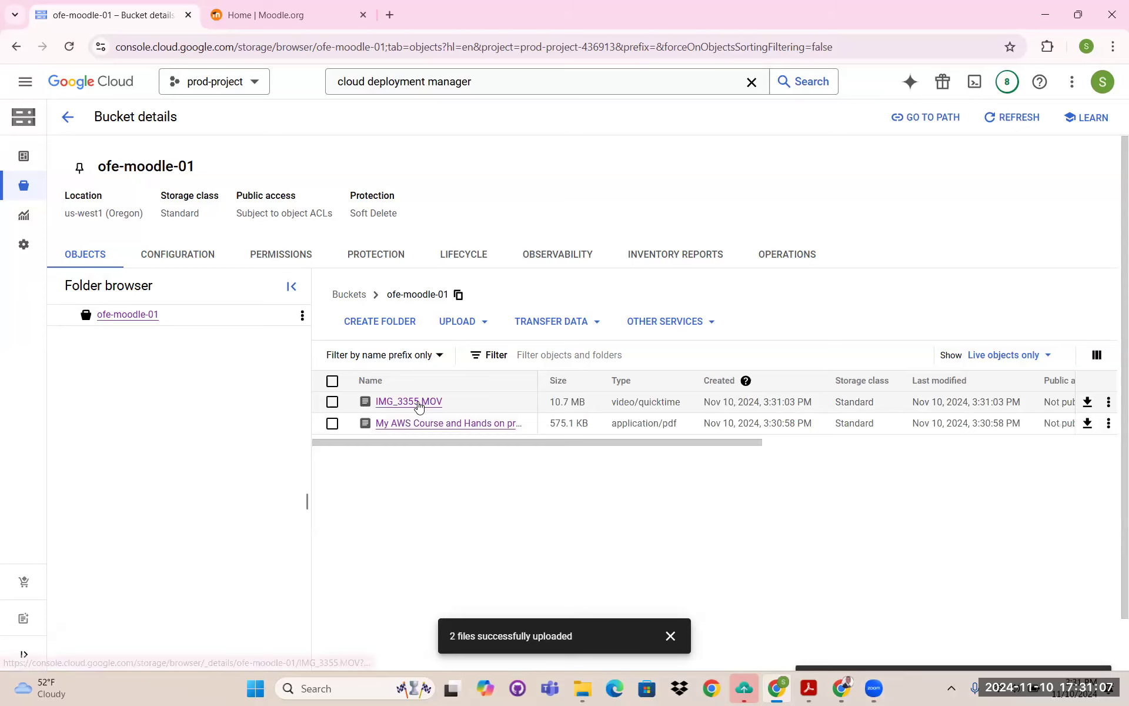
- Grant Public (allUsers) read access to IMG_3355.MOV, highlight its public URL, and return to ofe-moodle-01
{"action": "left_click", "coordinate": [416, 403]}
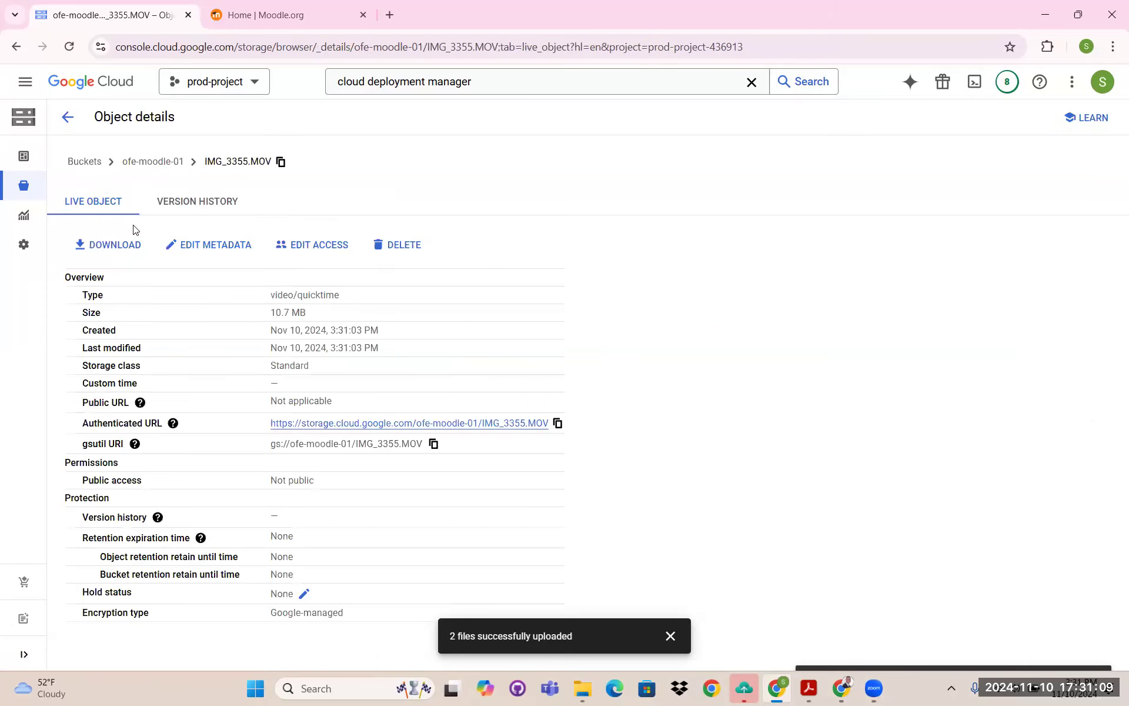
{"action": "left_click_drag", "start_coordinate": [80, 401], "coordinate": [374, 389]}
{"action": "left_click", "coordinate": [308, 249]}
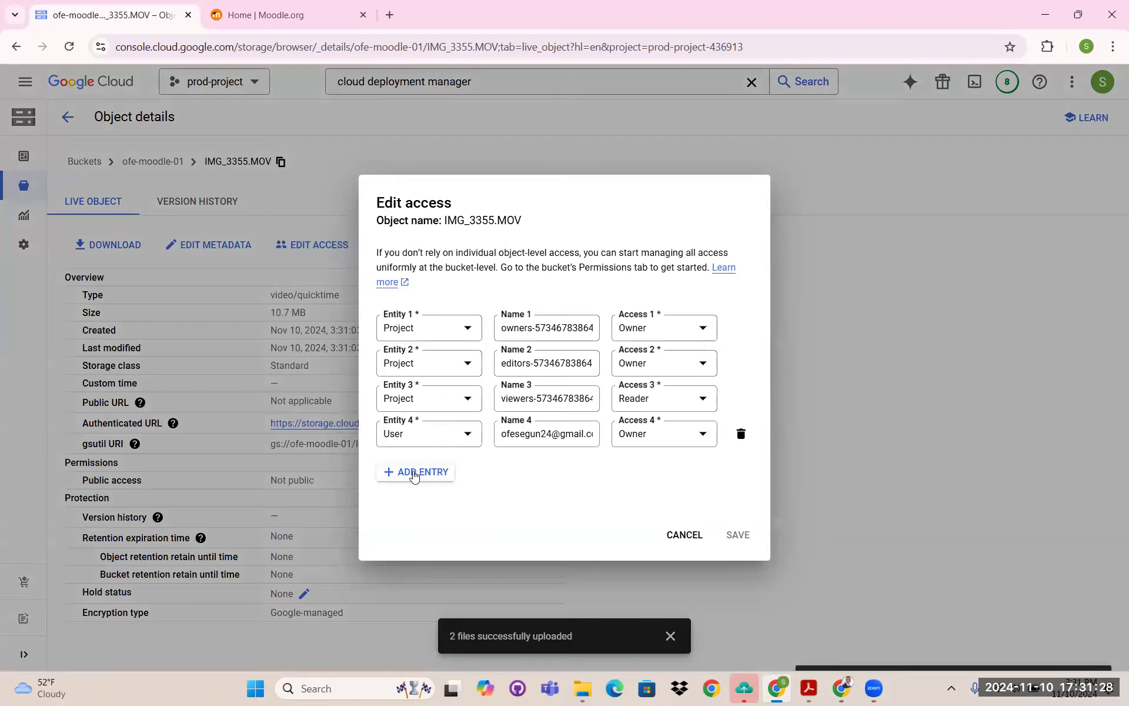
{"action": "left_click", "coordinate": [416, 473]}
{"action": "left_click", "coordinate": [438, 458]}
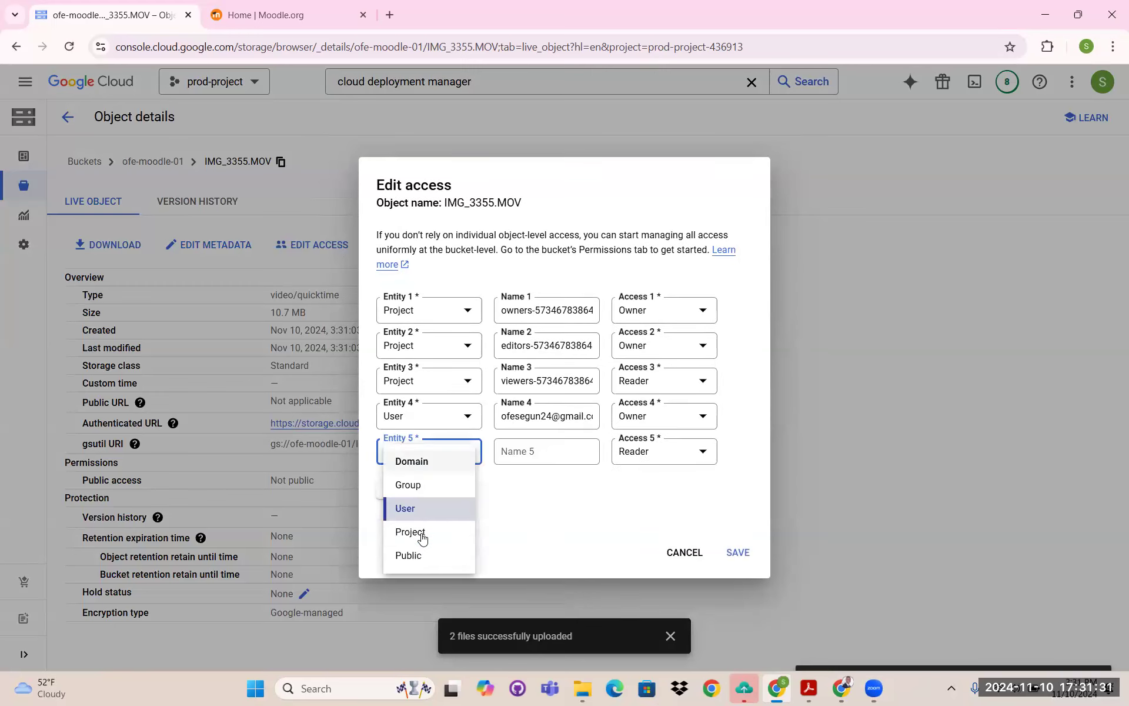
{"action": "left_click", "coordinate": [412, 558]}
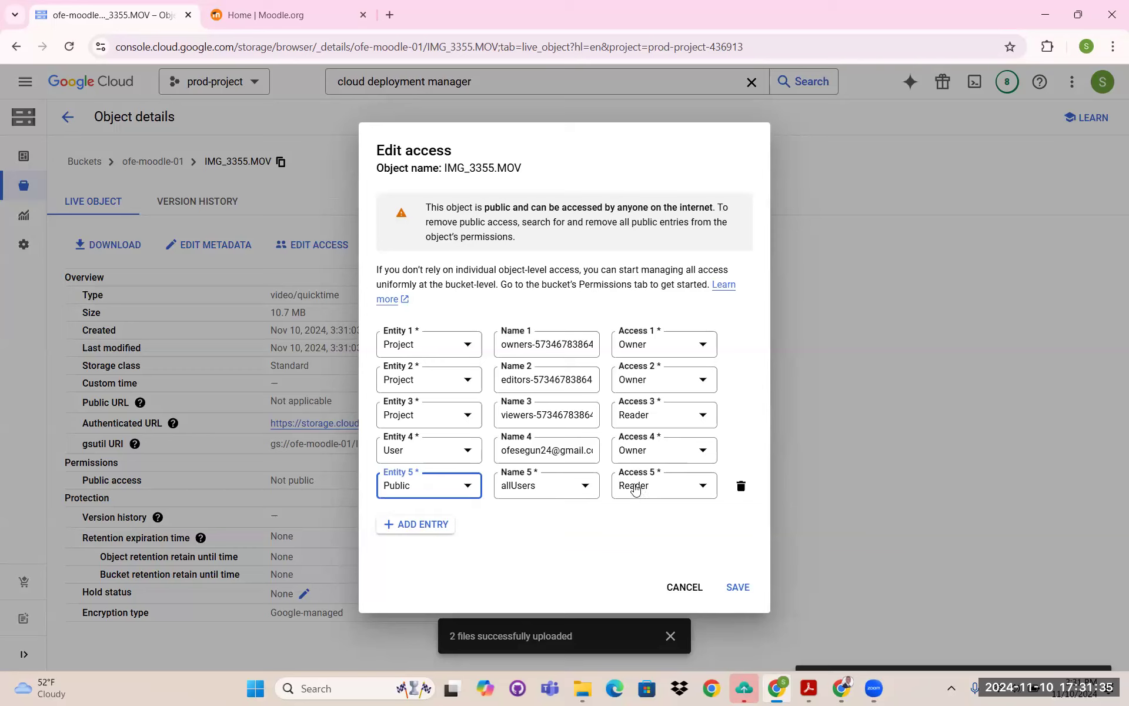
{"action": "left_click", "coordinate": [732, 587]}
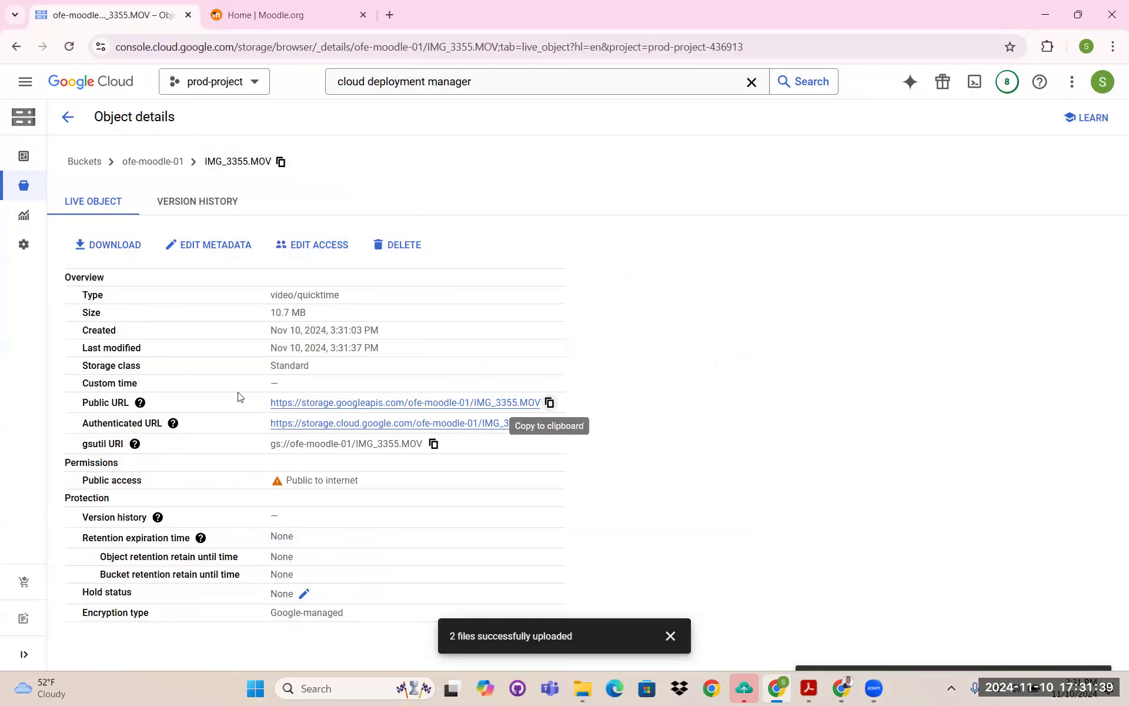
{"action": "left_click_drag", "start_coordinate": [85, 402], "coordinate": [560, 402]}
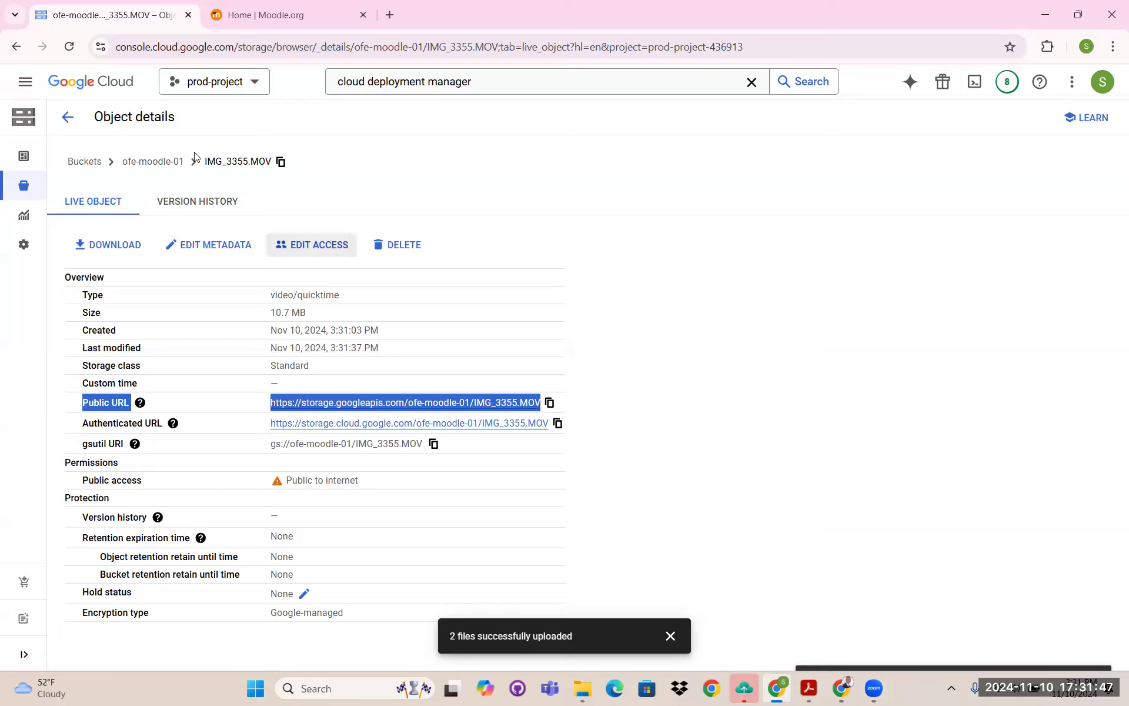
{"action": "left_click", "coordinate": [153, 161]}
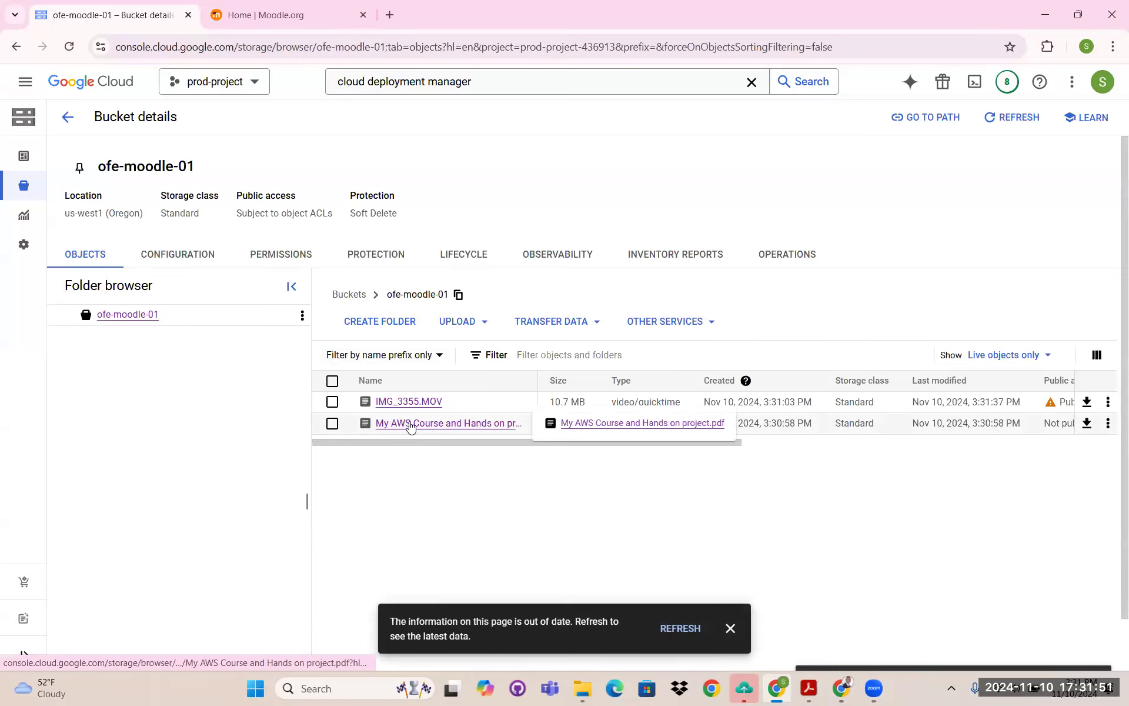
- Add a Public (allUsers) read entry to My AWS Course and Hands on project.pdf and save it
{"action": "left_click", "coordinate": [410, 424]}
{"action": "left_click_drag", "start_coordinate": [74, 403], "coordinate": [351, 402]}
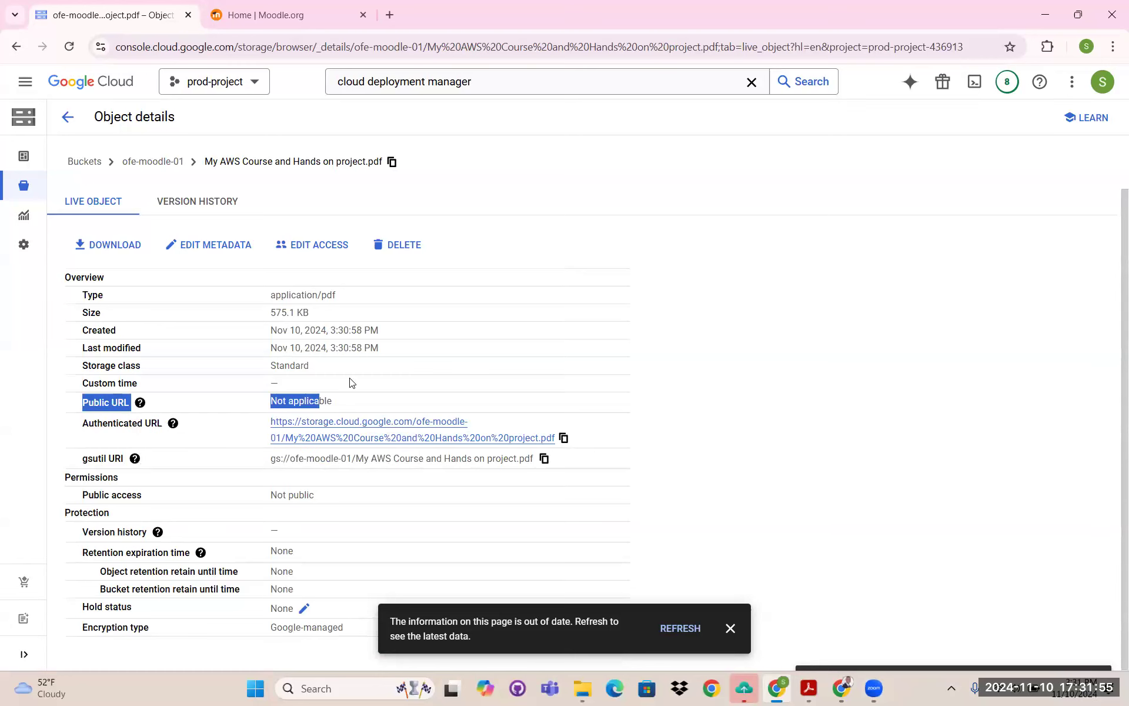
{"action": "left_click", "coordinate": [314, 247]}
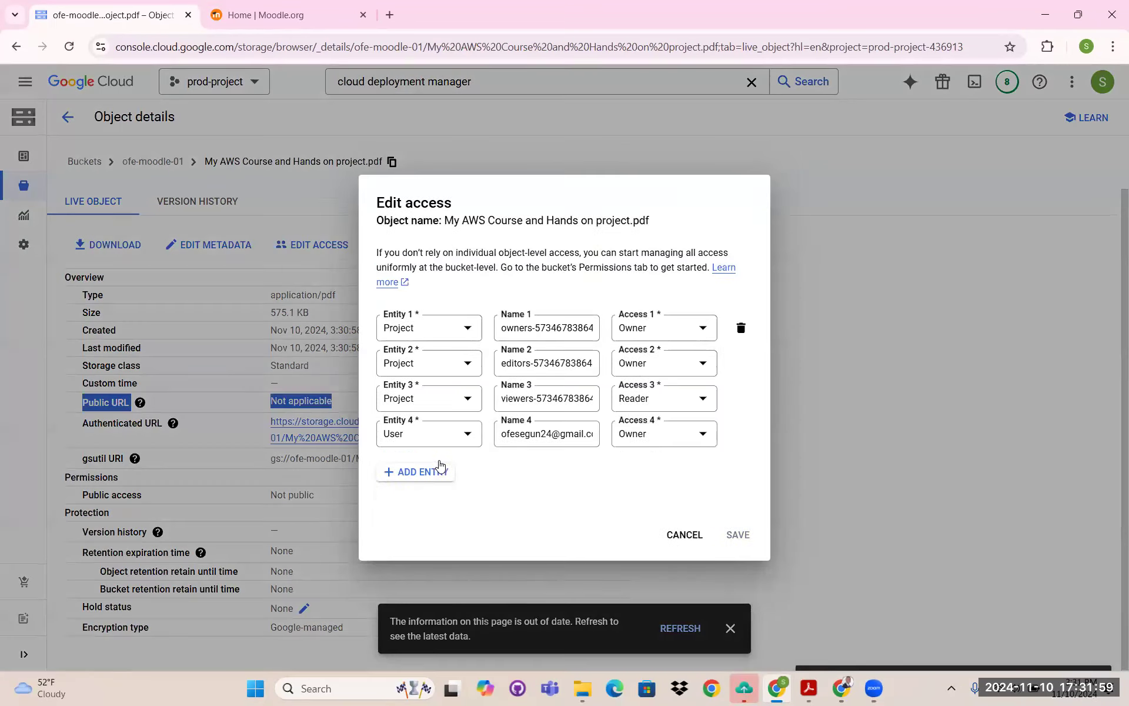
{"action": "left_click", "coordinate": [438, 466]}
{"action": "left_click", "coordinate": [449, 455]}
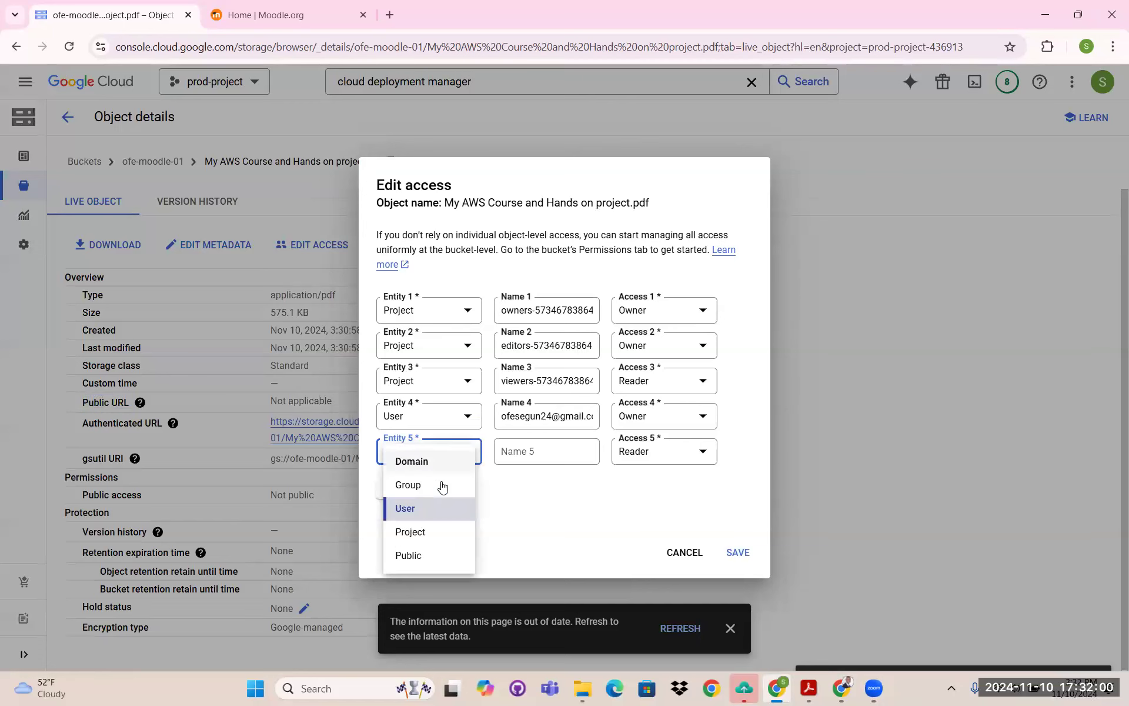
{"action": "left_click", "coordinate": [419, 554]}
{"action": "left_click", "coordinate": [737, 586]}
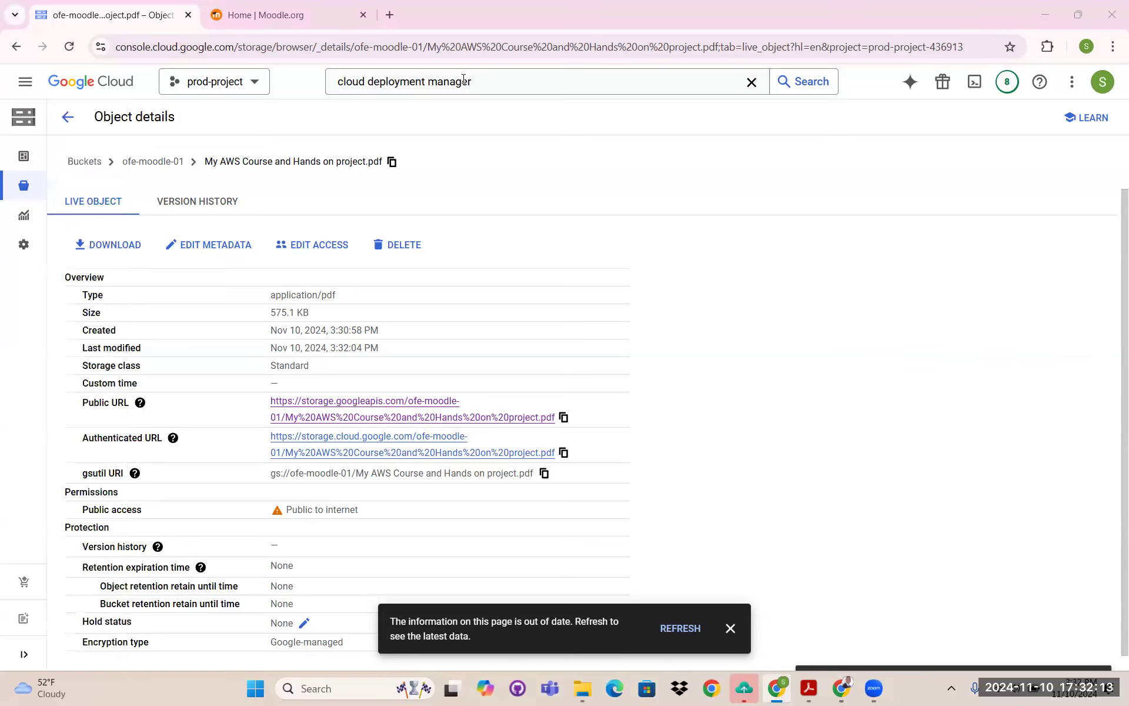
{"action": "left_click", "coordinate": [500, 81]}
{"action": "left_click", "coordinate": [482, 141]}
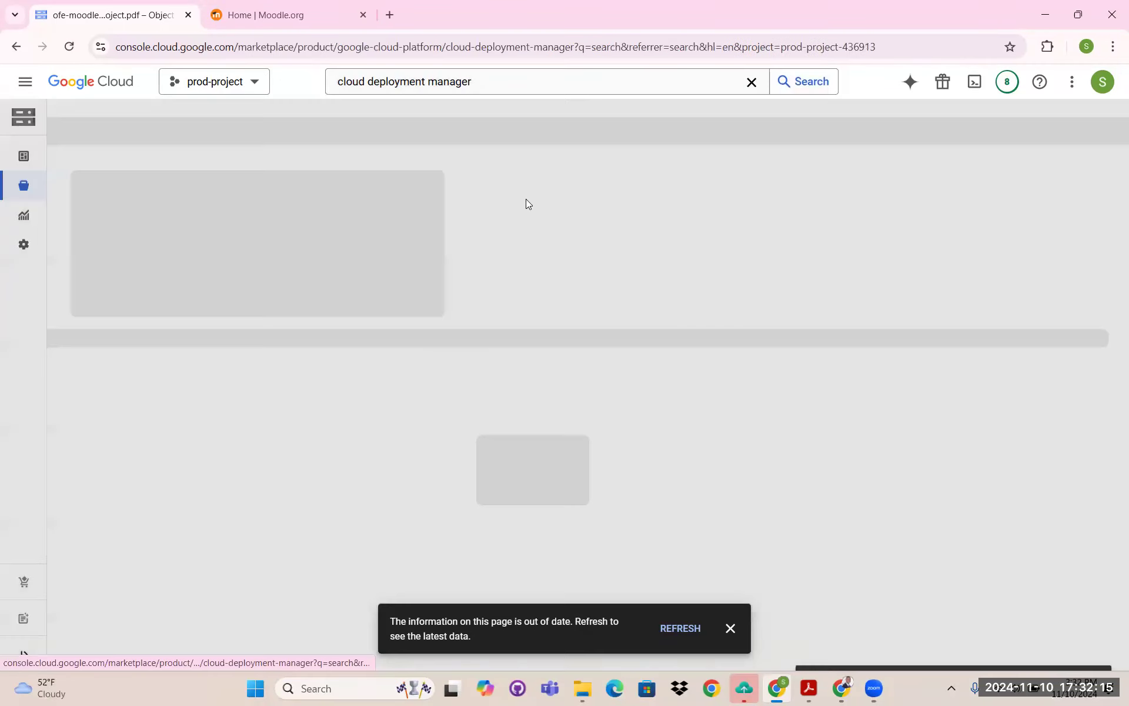
{"action": "left_click", "coordinate": [224, 266]}
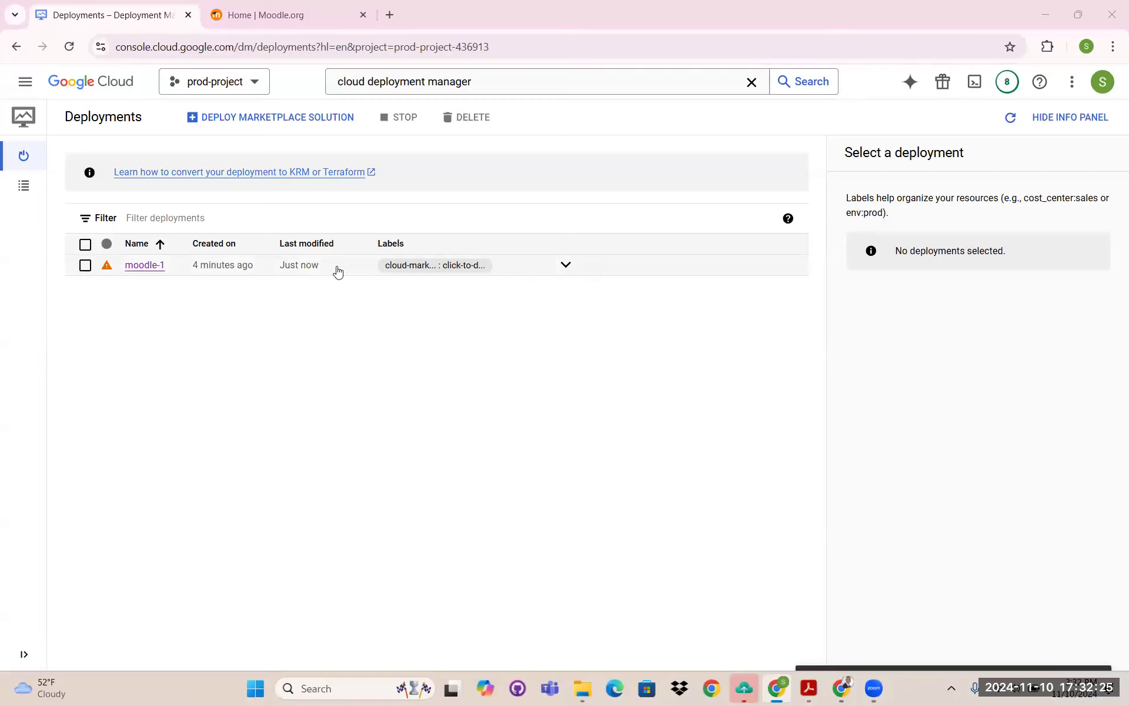
{"action": "left_click_drag", "start_coordinate": [266, 268], "coordinate": [209, 268]}
{"action": "left_click", "coordinate": [150, 268]}
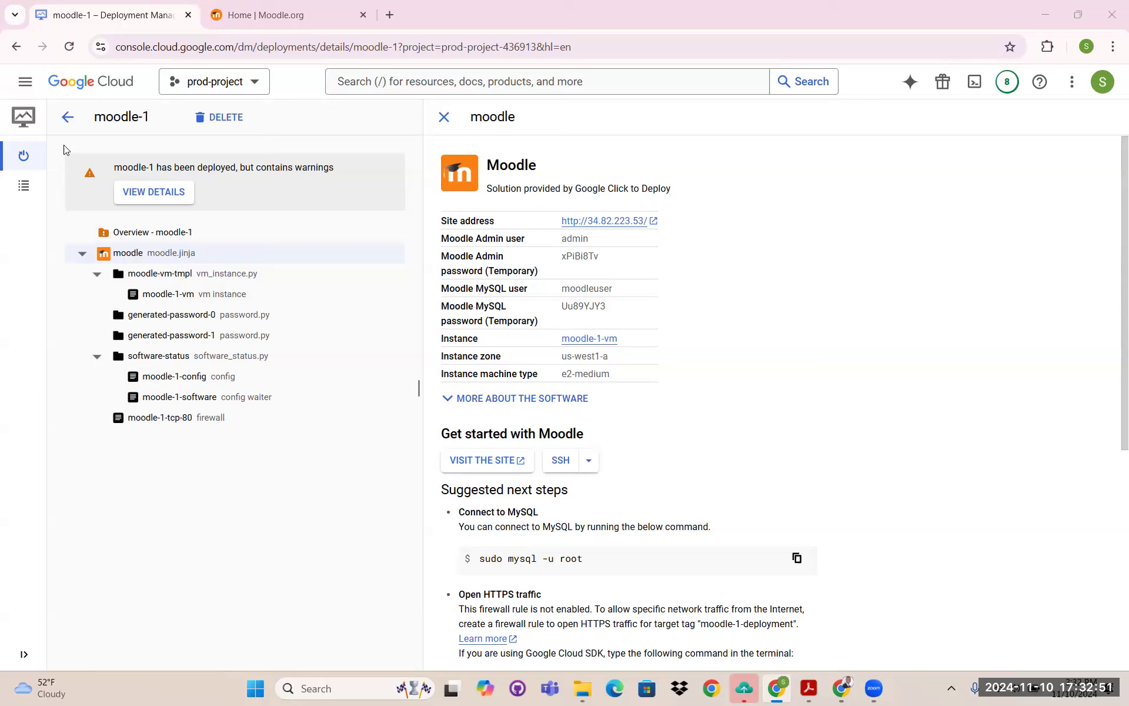
- Open Compute Engine VM instances and check moodle-1-vm running in zone us-west1-a
{"action": "left_click", "coordinate": [30, 85]}
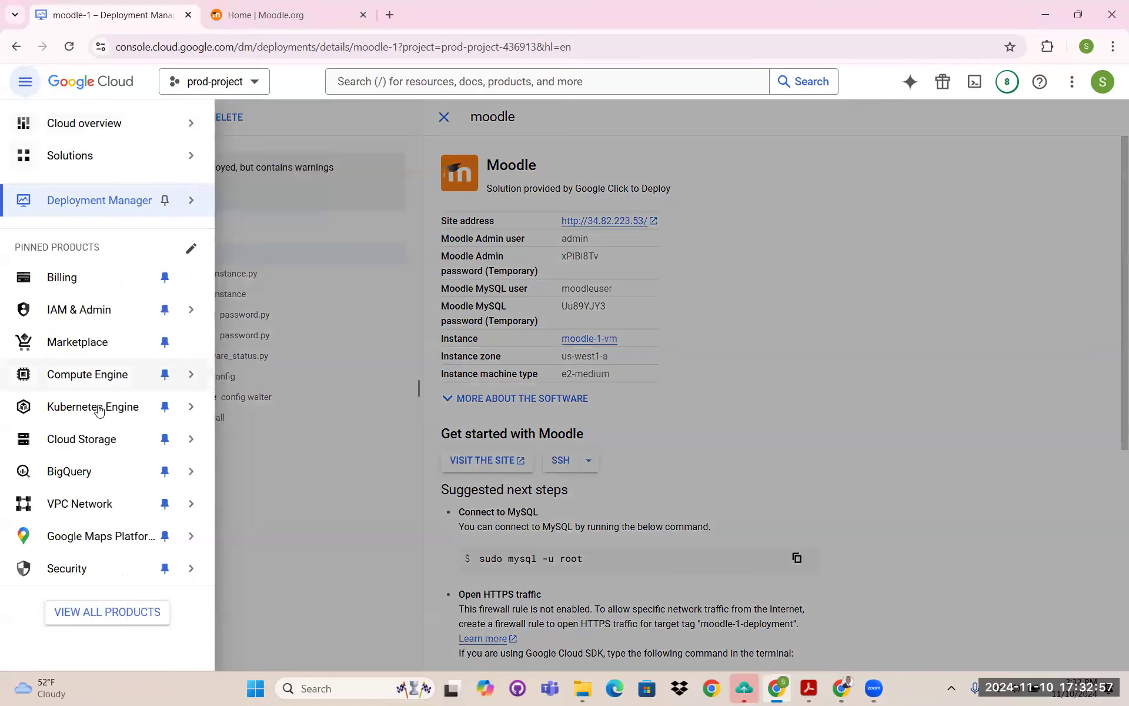
{"action": "mouse_move", "coordinate": [88, 374]}
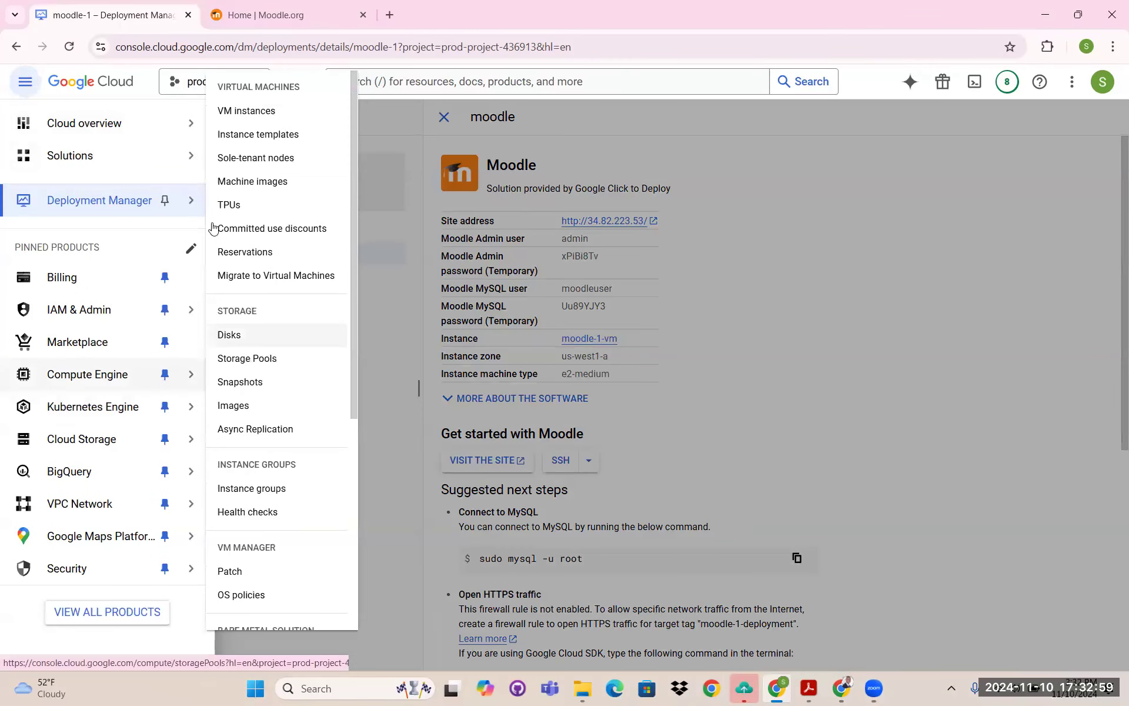
{"action": "left_click", "coordinate": [259, 114]}
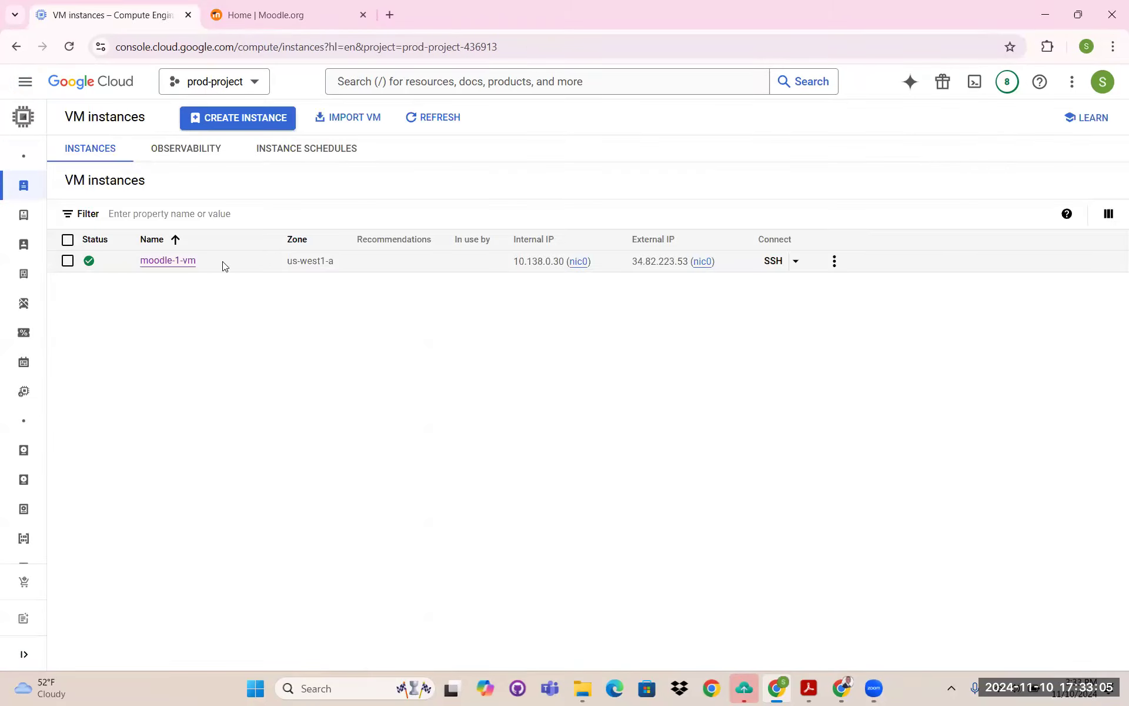
{"action": "left_click_drag", "start_coordinate": [198, 261], "coordinate": [142, 263]}
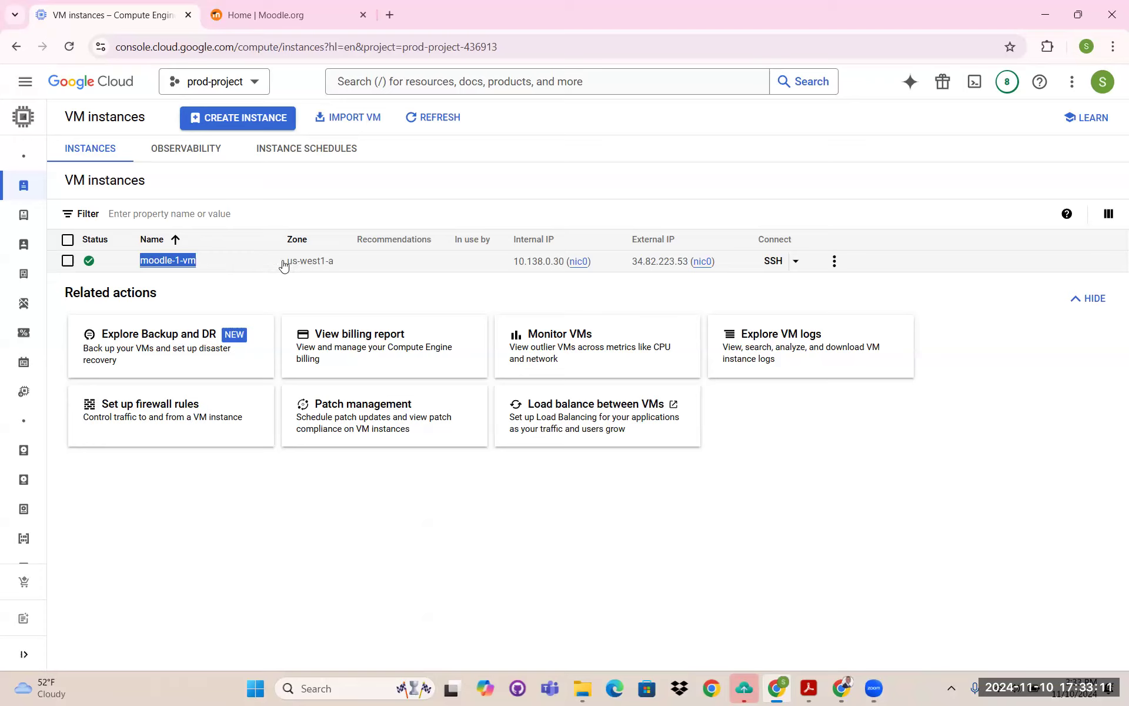
{"action": "left_click_drag", "start_coordinate": [283, 266], "coordinate": [328, 270]}
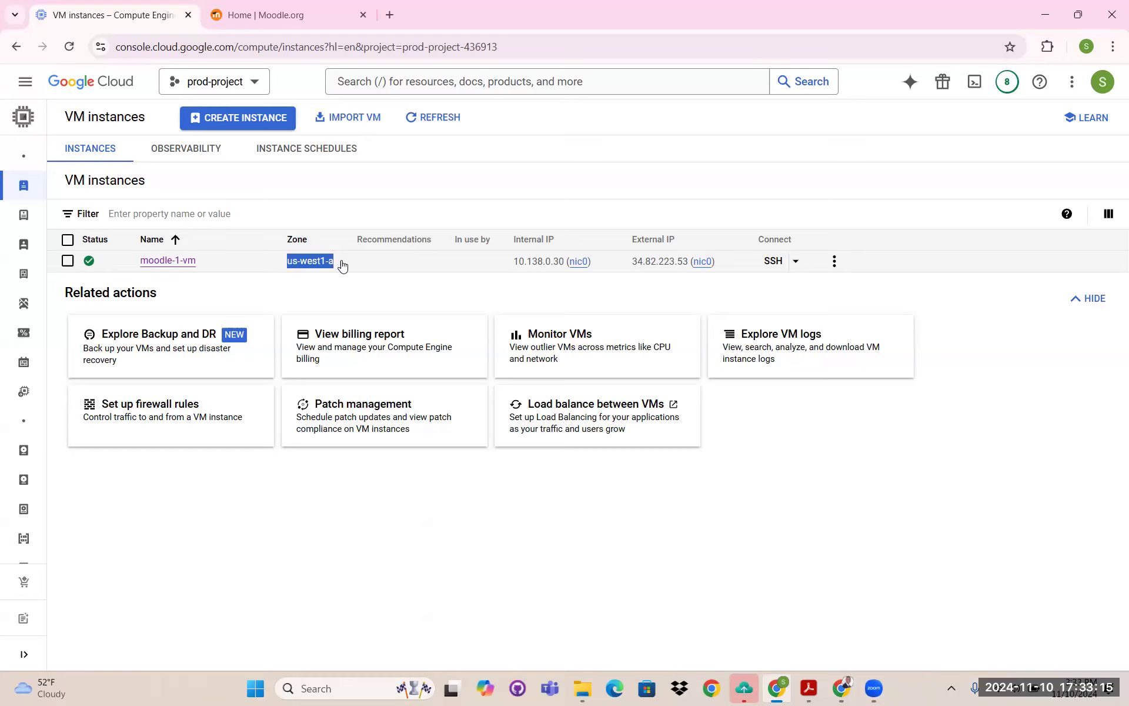
- Search the console for 'cloud deployment manager'
{"action": "mouse_move", "coordinate": [23, 157]}
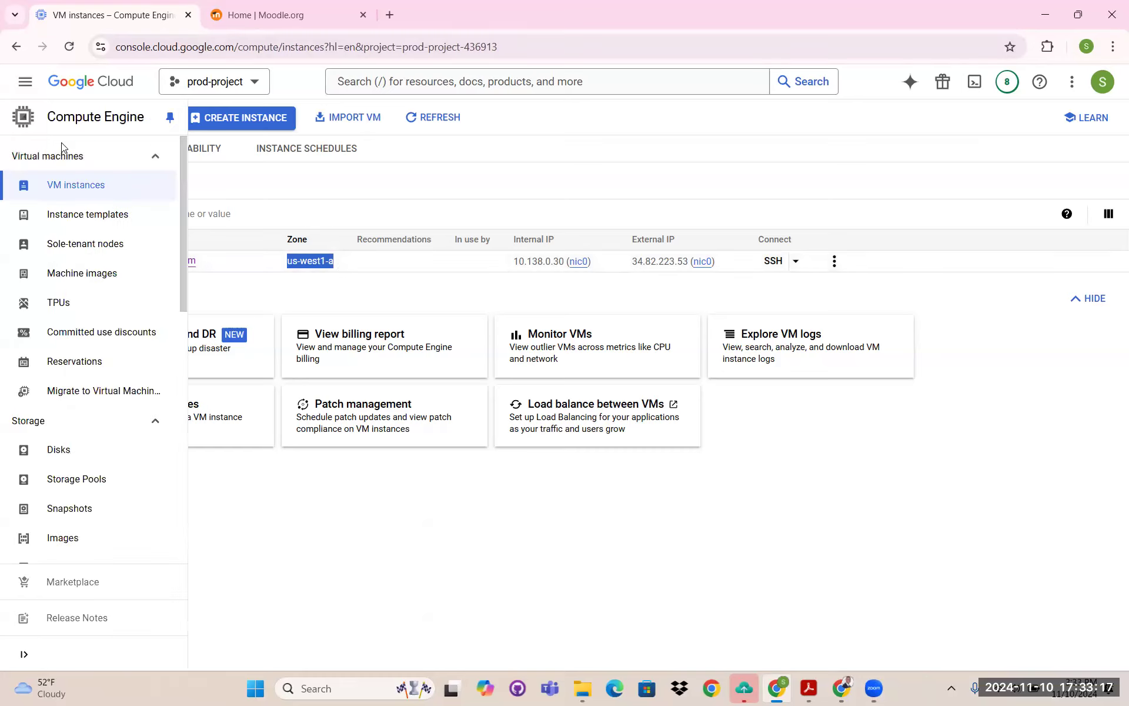
{"action": "left_click", "coordinate": [330, 88]}
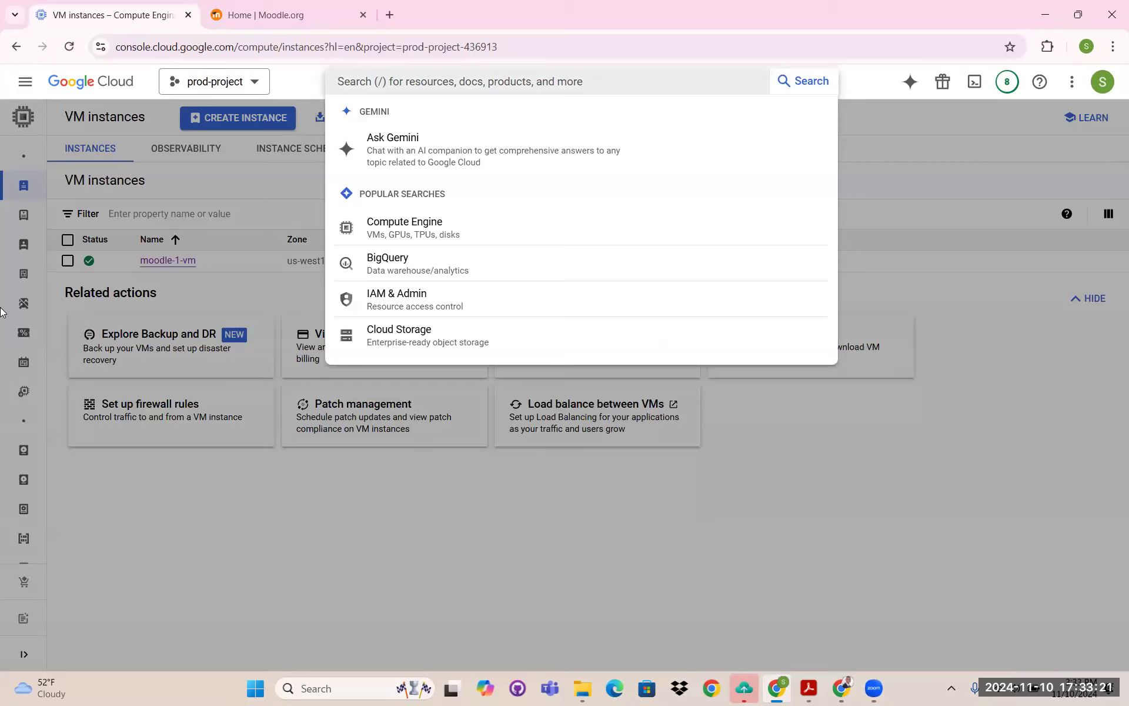
{"action": "type", "text": "cloud deployemt"}
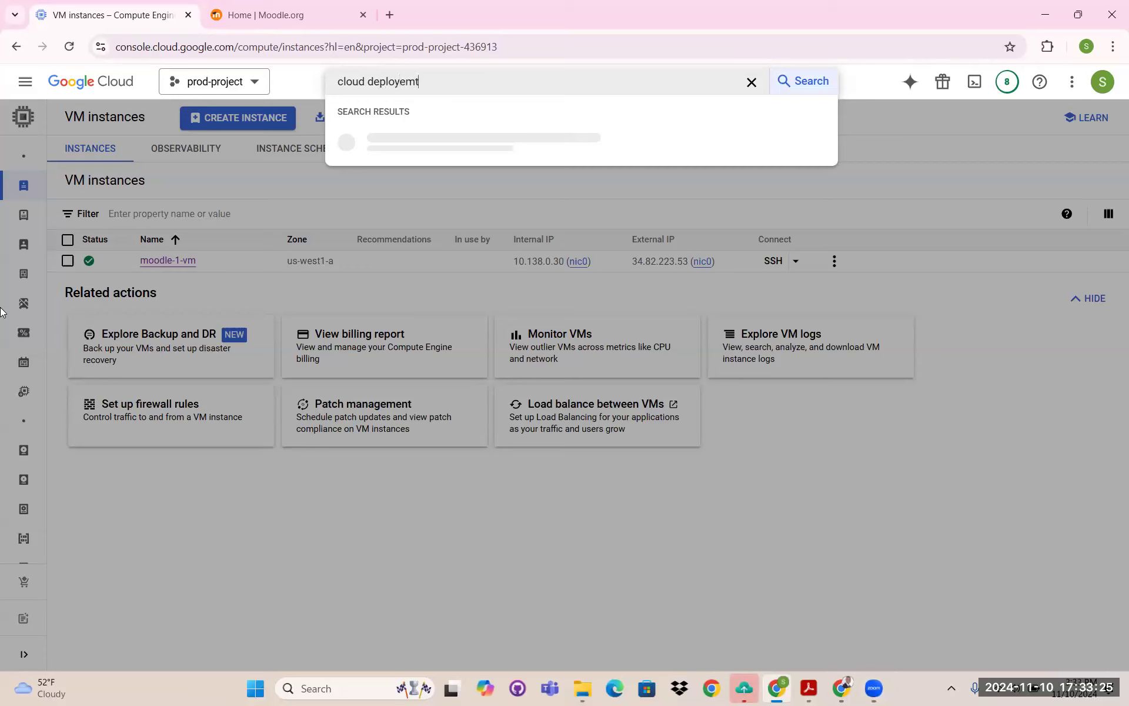
{"action": "key", "text": "BackSpace"}
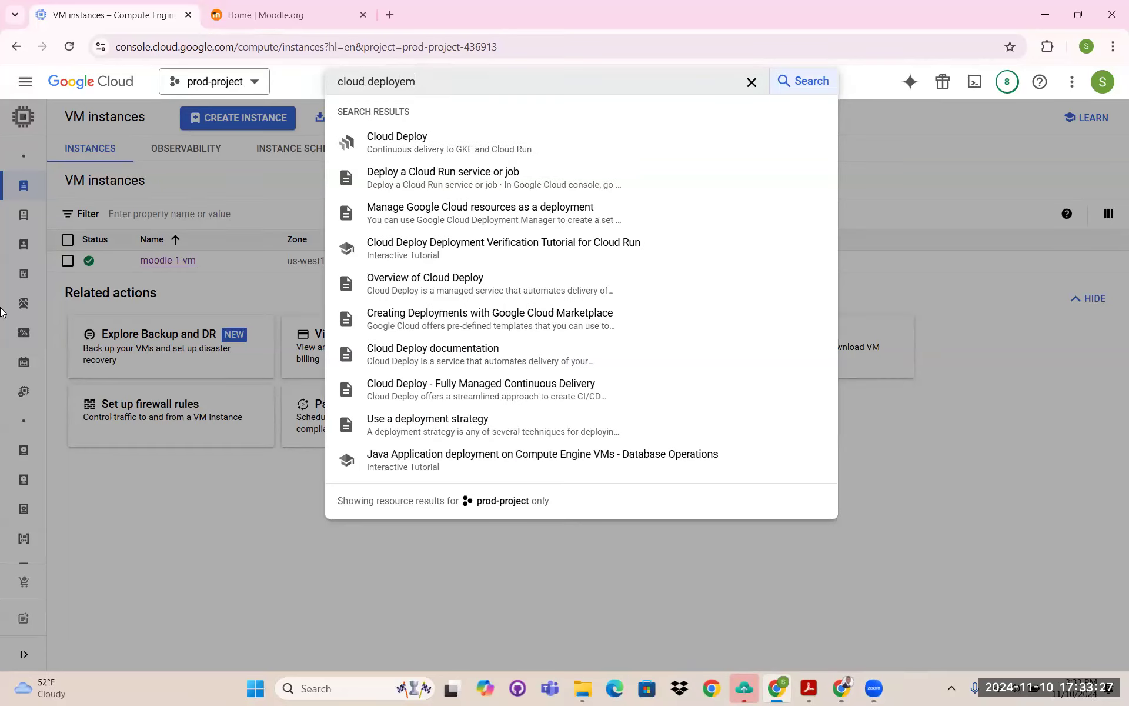
{"action": "type", "text": "ent"}
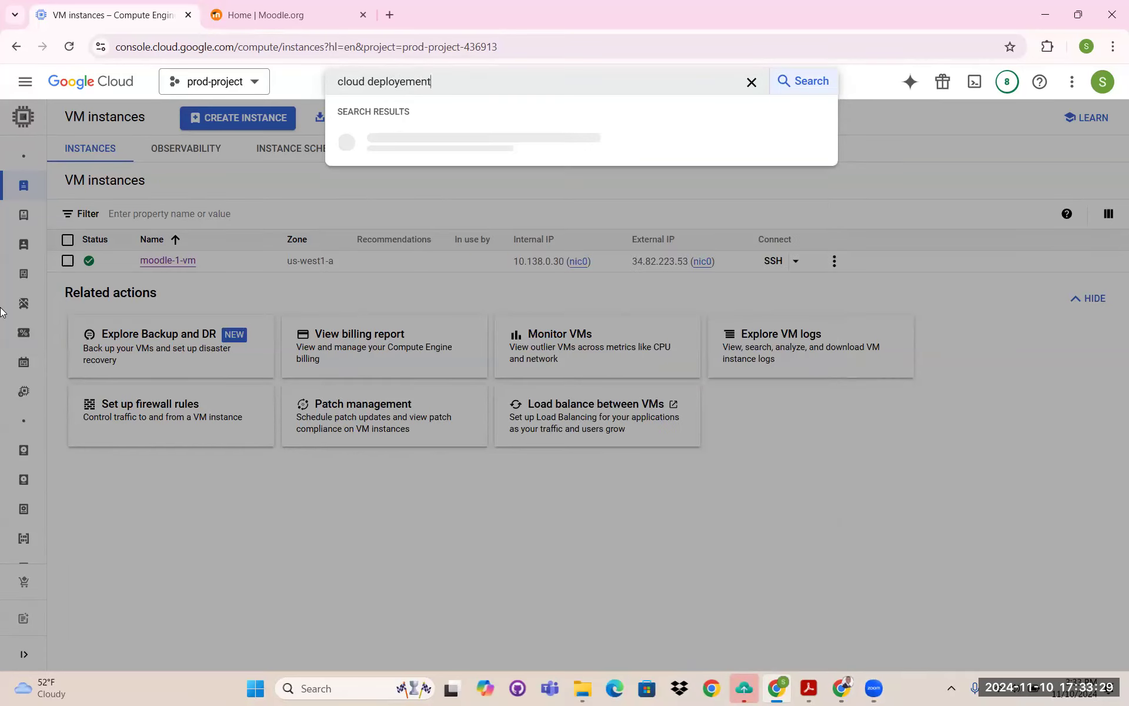
{"action": "type", "text": " manager"}
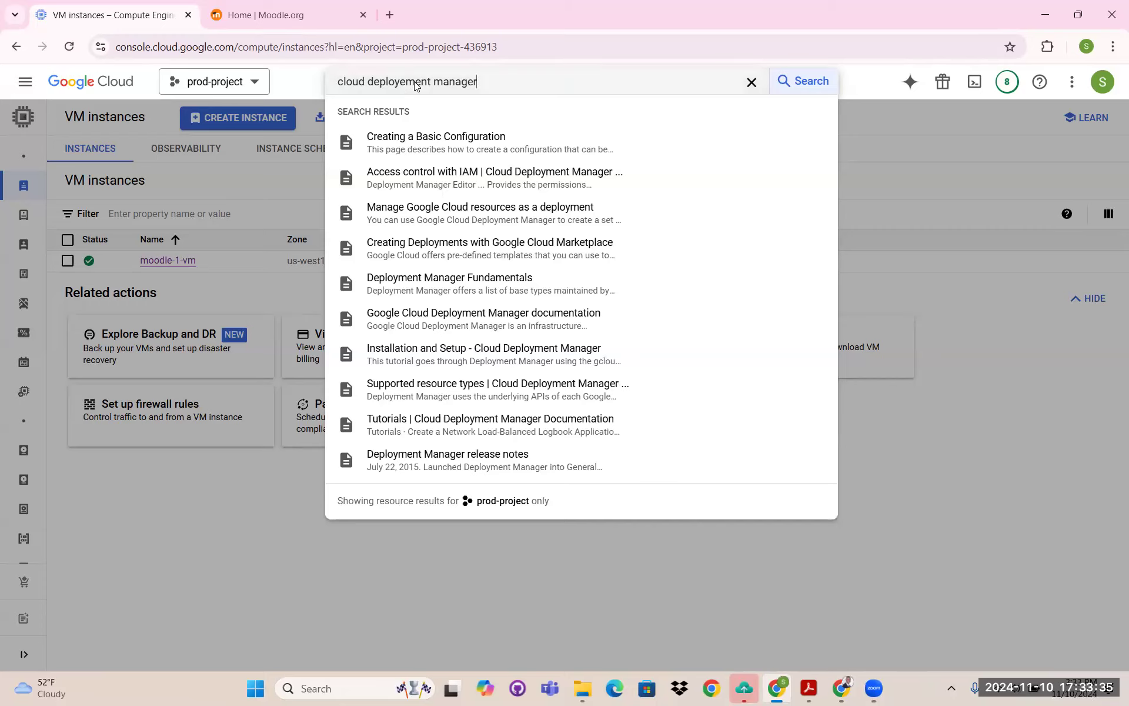
{"action": "key", "text": "BackSpace"}
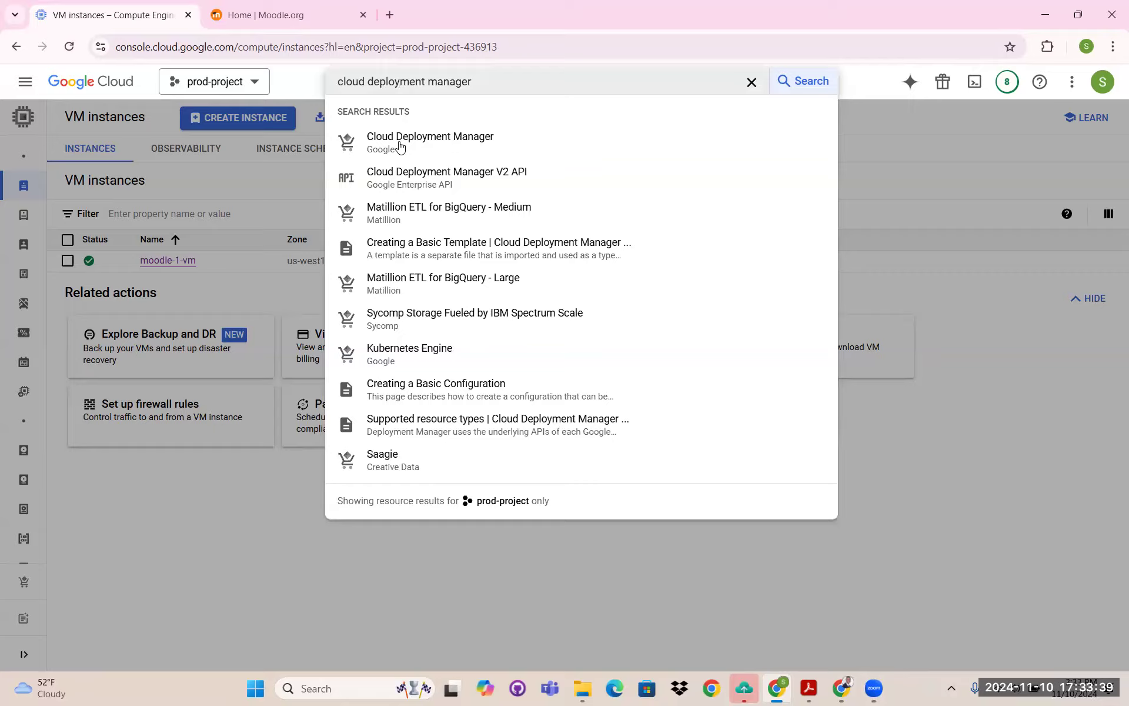
- Open the moodle-1 deployment in Deployment Manager and launch its Moodle site at 34.82.223.53
{"action": "left_click", "coordinate": [405, 147]}
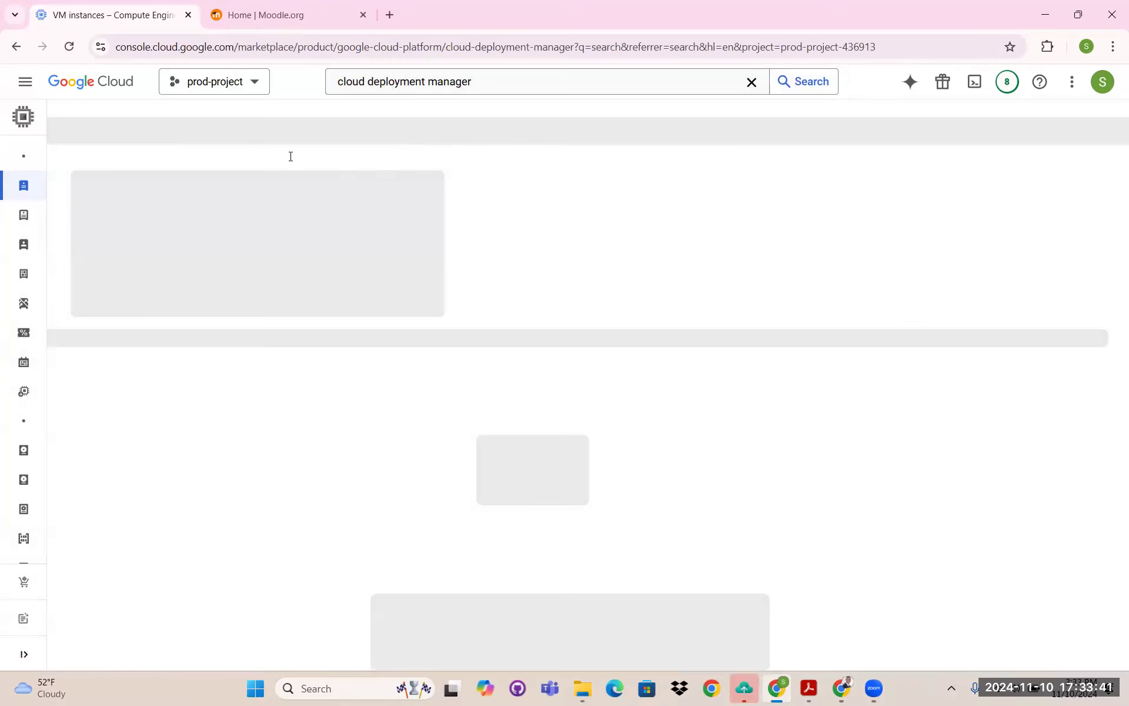
{"action": "left_click", "coordinate": [236, 270]}
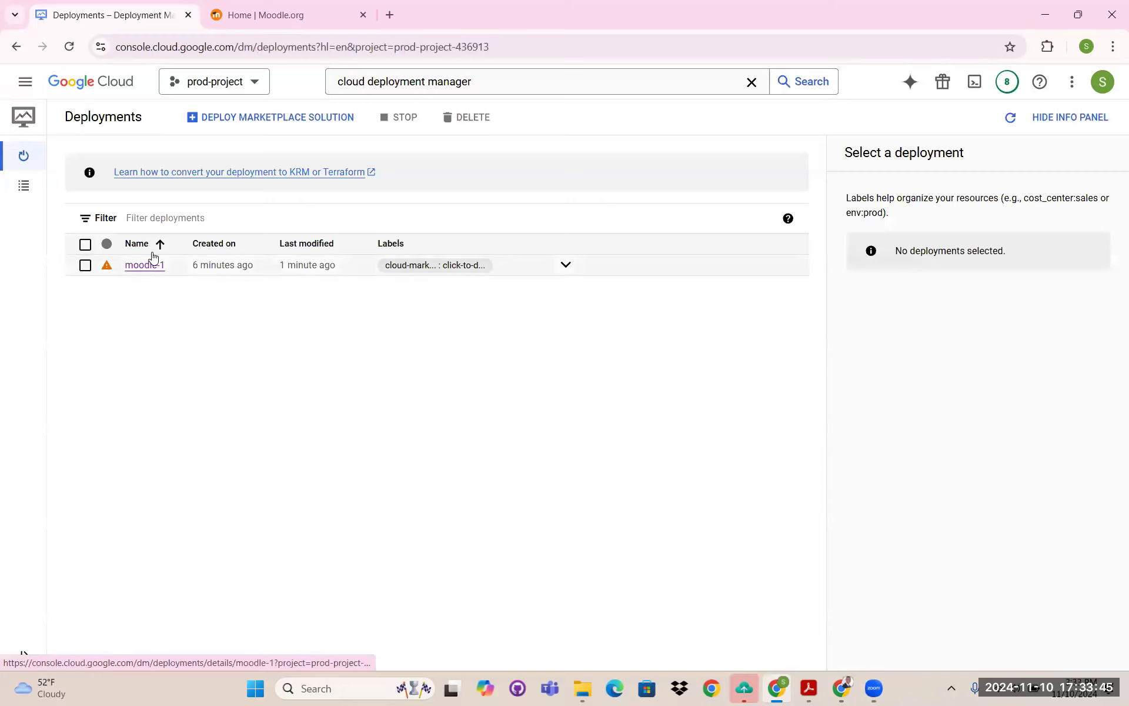
{"action": "left_click", "coordinate": [158, 265]}
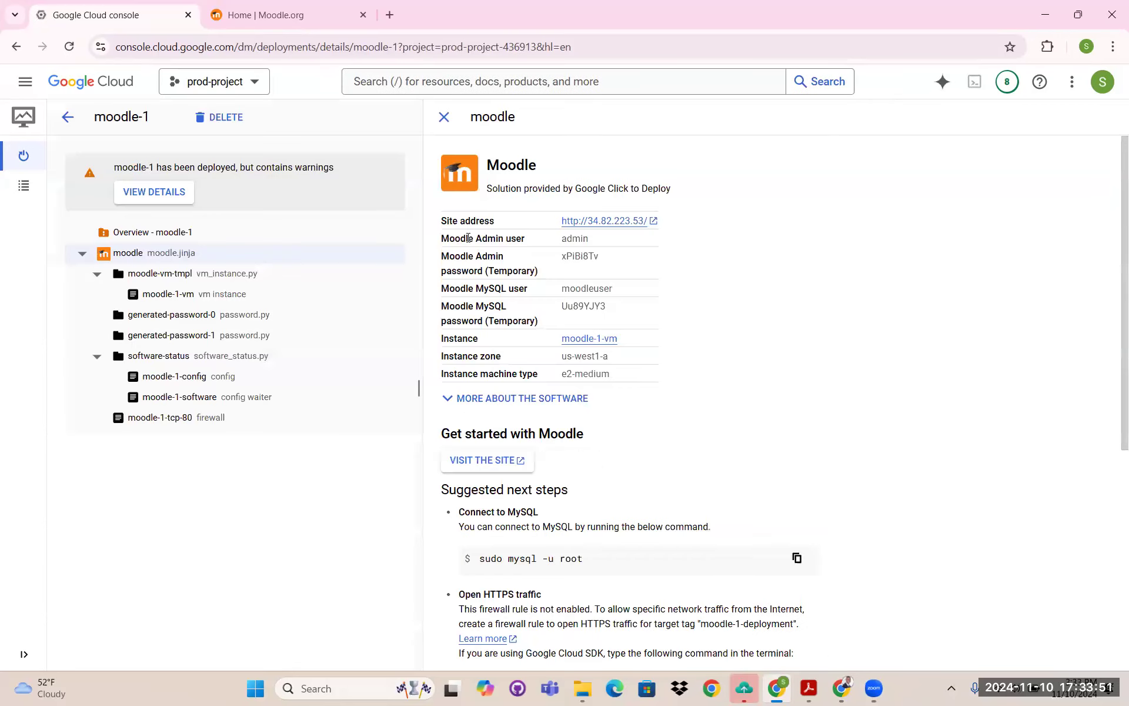
{"action": "left_click", "coordinate": [592, 222]}
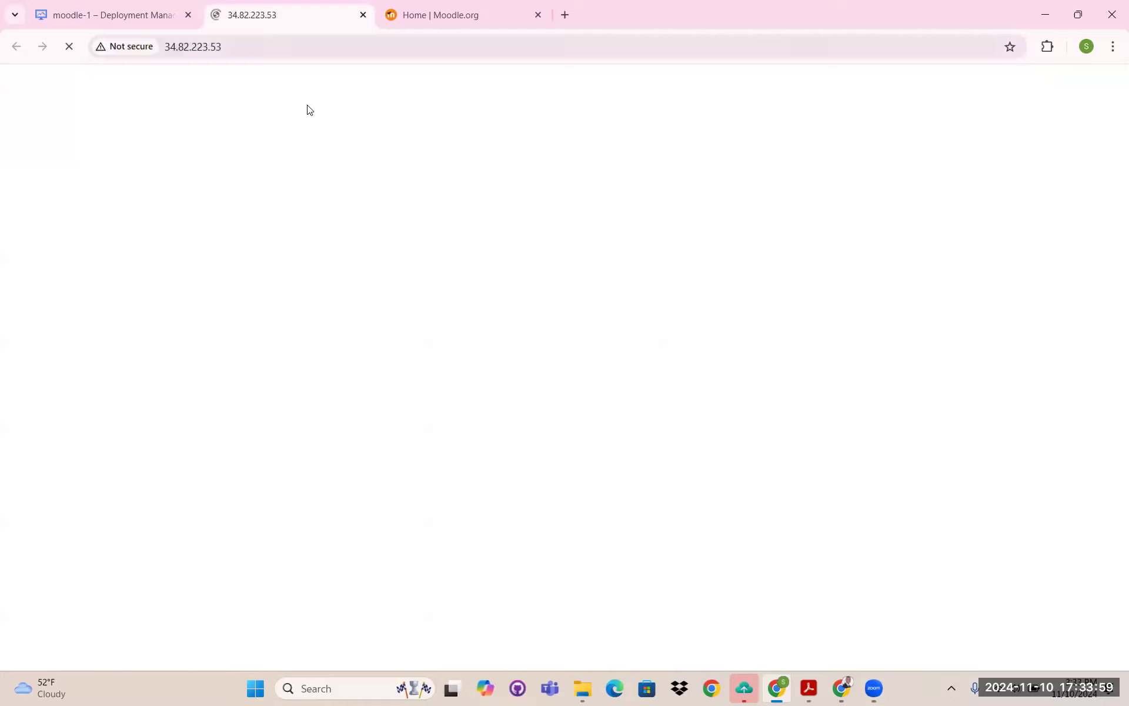
- Go to the Moodle login page, select the Username field, then return to the deployment tab
{"action": "left_click_drag", "start_coordinate": [277, 161], "coordinate": [650, 167]}
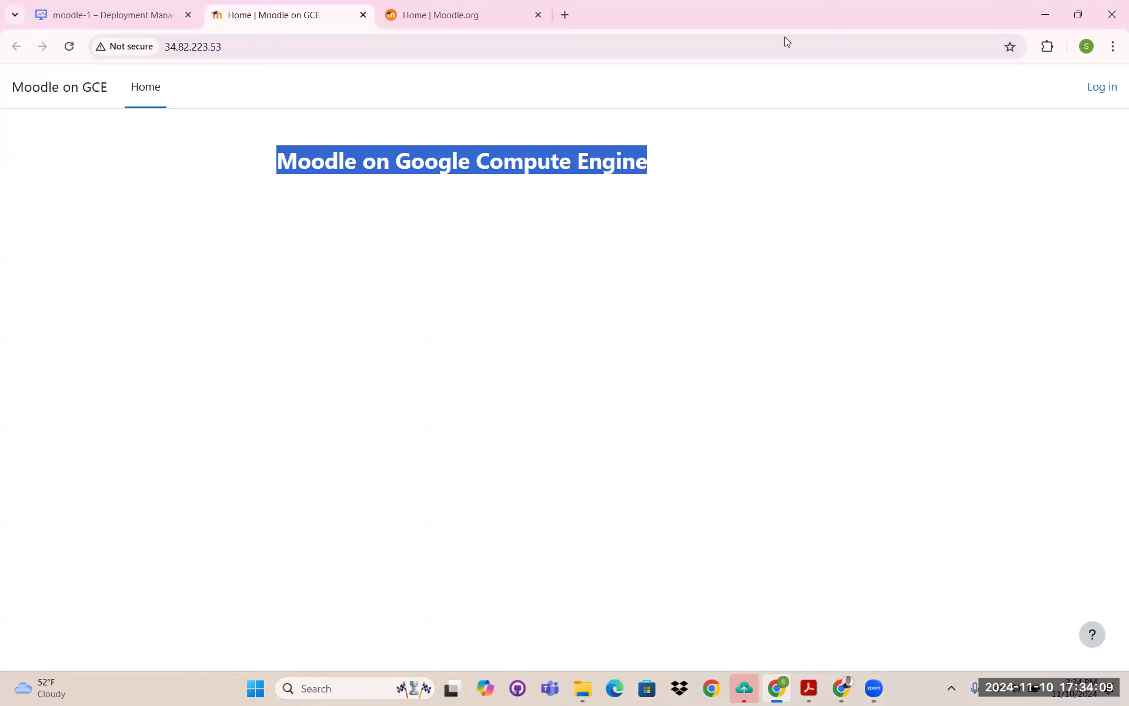
{"action": "left_click", "coordinate": [651, 161]}
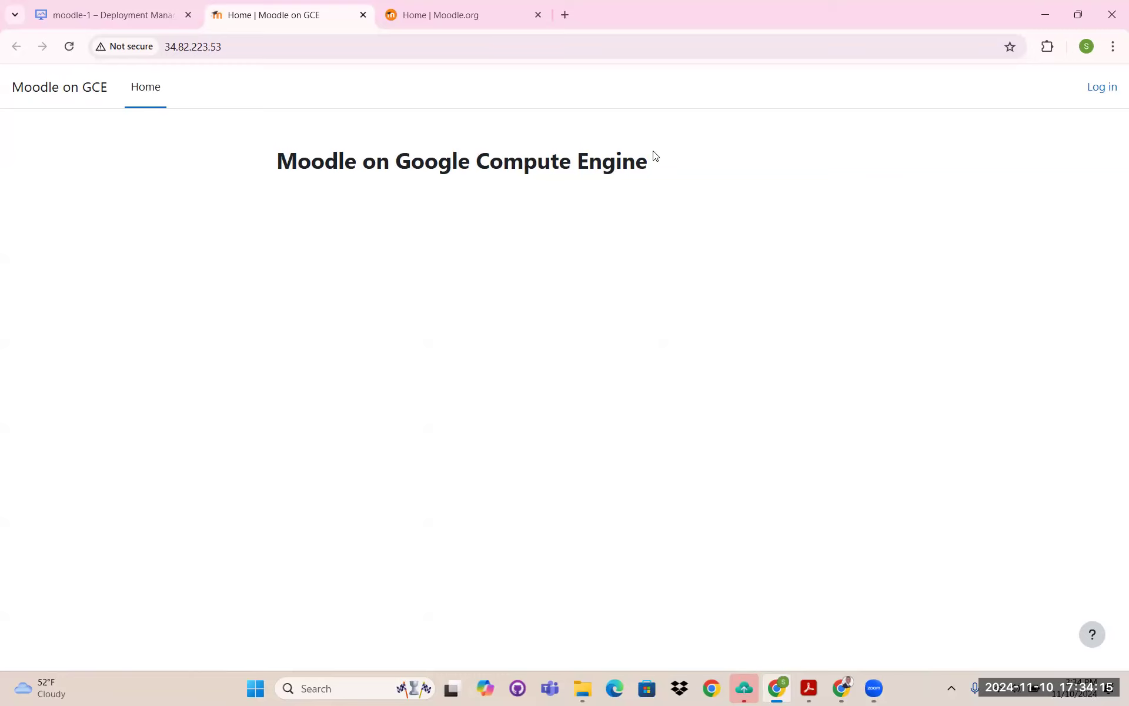
{"action": "left_click", "coordinate": [1099, 88]}
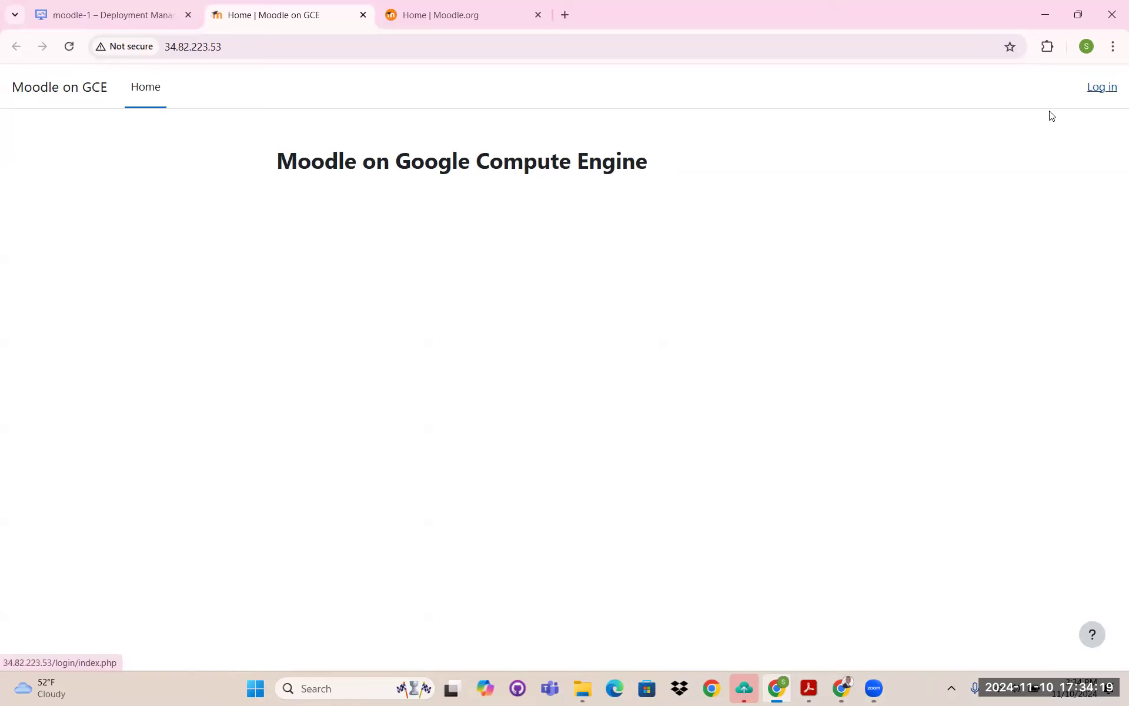
{"action": "left_click", "coordinate": [520, 264]}
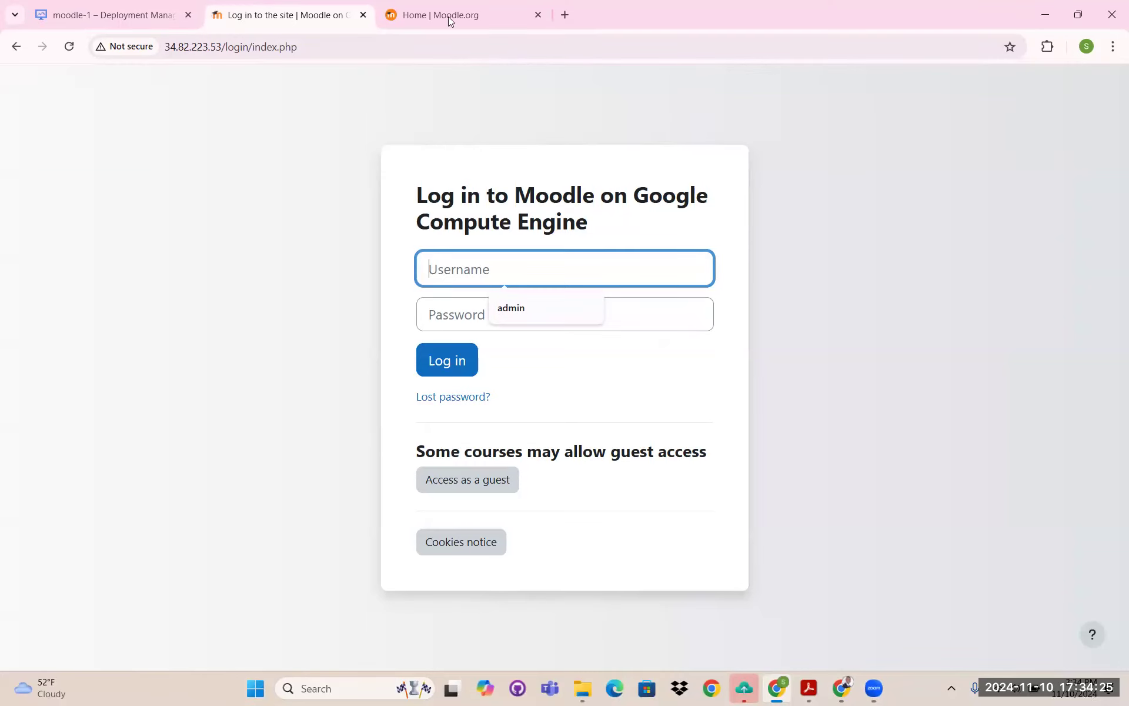
{"action": "left_click", "coordinate": [128, 17]}
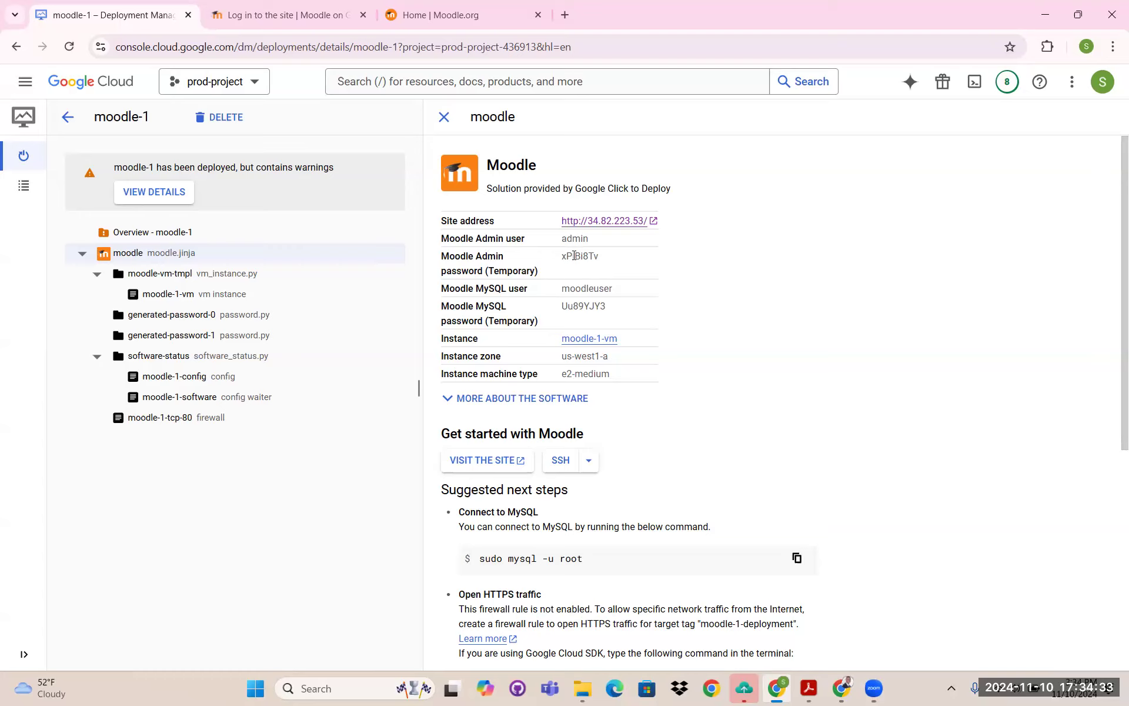
- Copy the temporary Moodle admin password from the moodle-1 deployment details
{"action": "left_click_drag", "start_coordinate": [583, 256], "coordinate": [602, 257]}
{"action": "double_click", "coordinate": [576, 254]}
{"action": "right_click", "coordinate": [577, 262]}
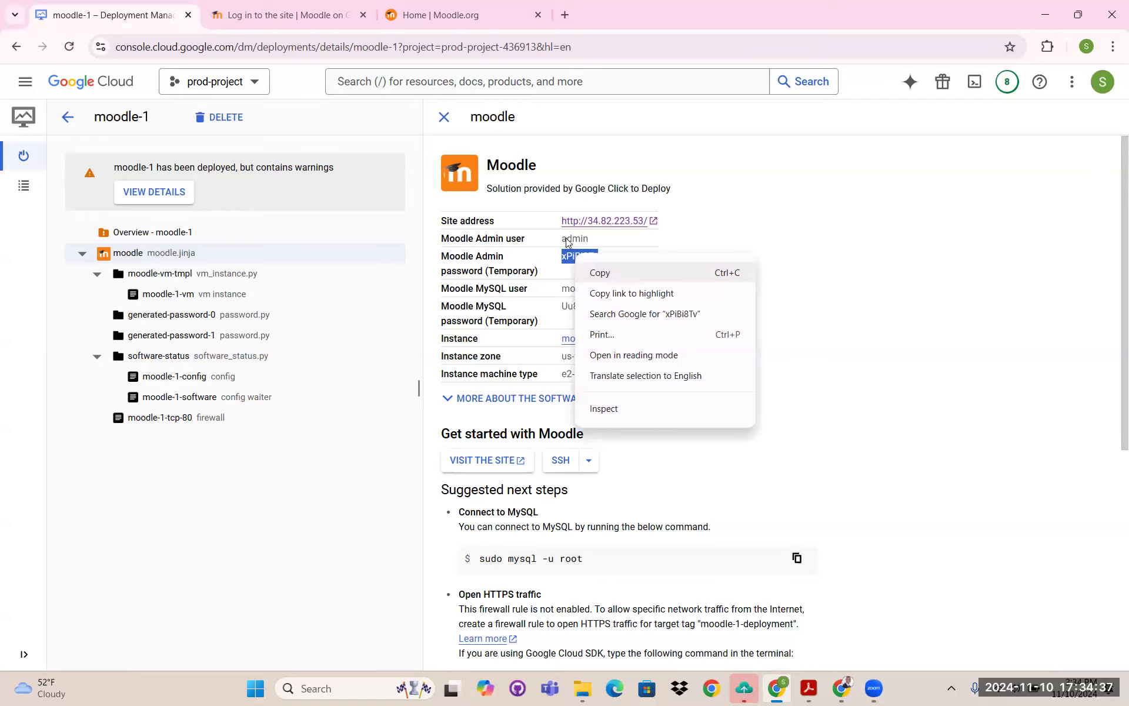
{"action": "left_click", "coordinate": [594, 272]}
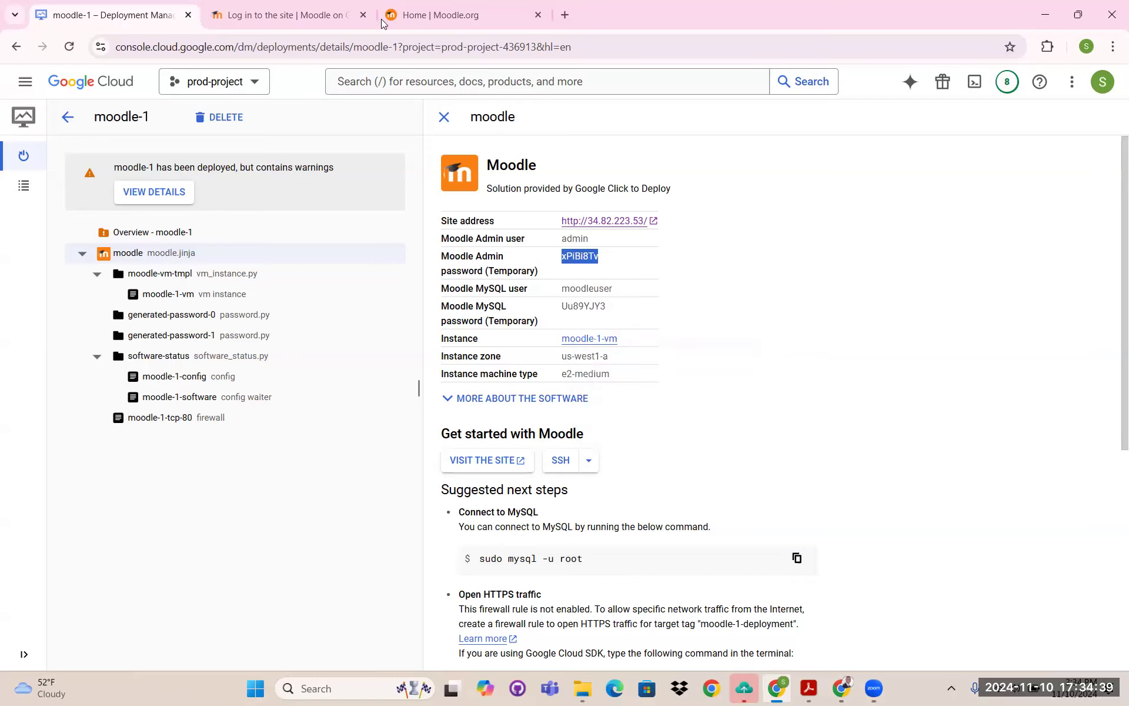
- Log into Moodle as admin with the pasted password and go to My courses
{"action": "left_click", "coordinate": [347, 22]}
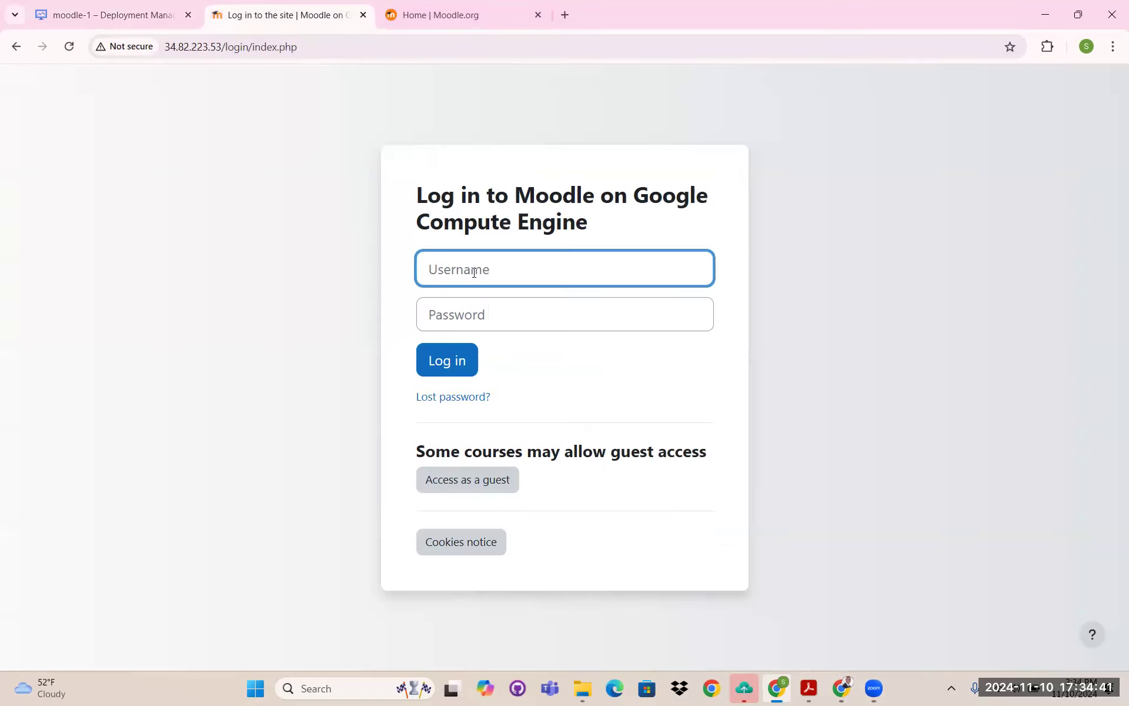
{"action": "type", "text": "admin"}
{"action": "right_click", "coordinate": [555, 313]}
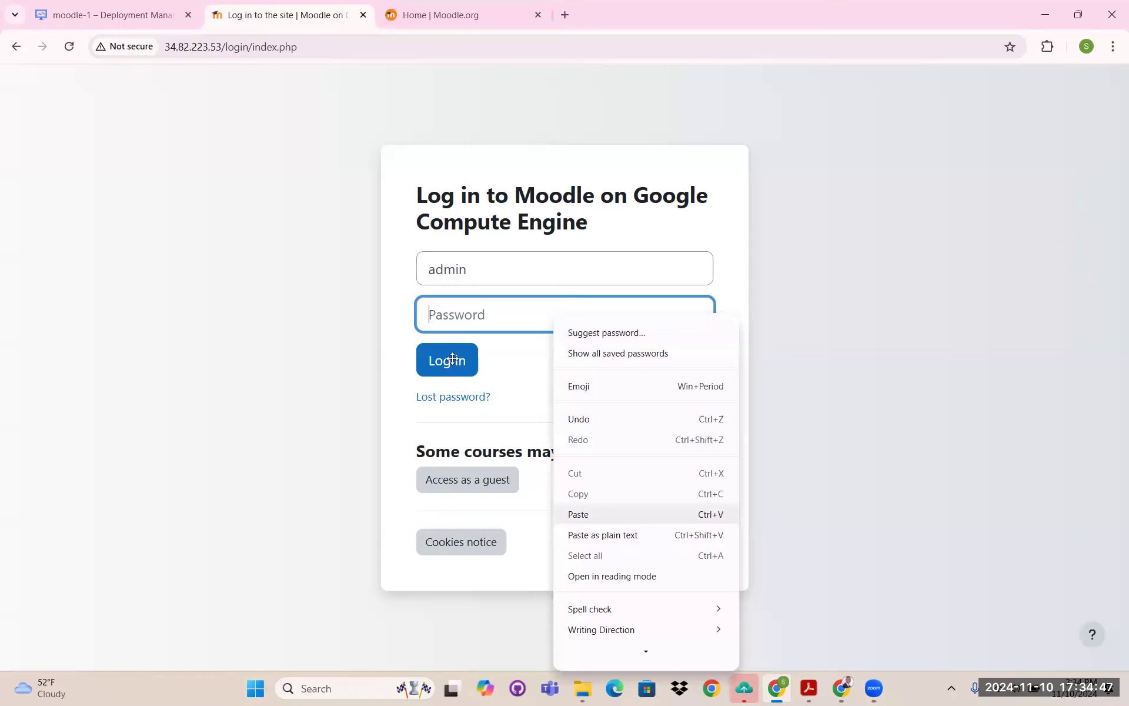
{"action": "left_click", "coordinate": [578, 514]}
{"action": "key", "text": "Return"}
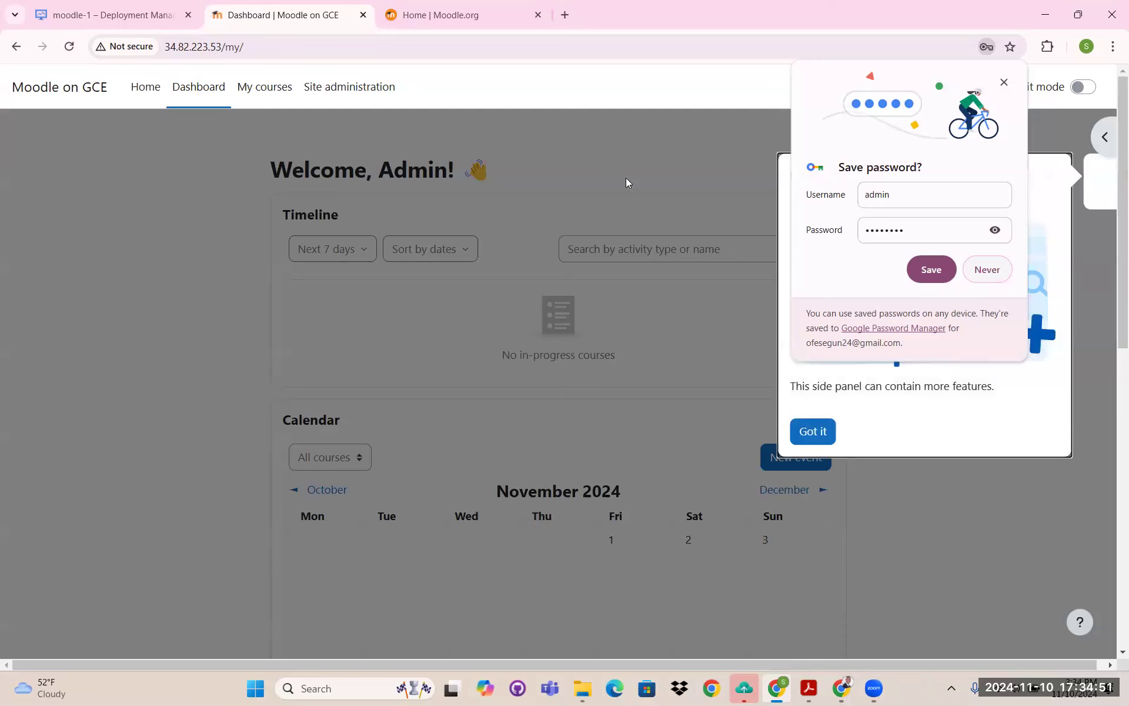
{"action": "left_click", "coordinate": [987, 269]}
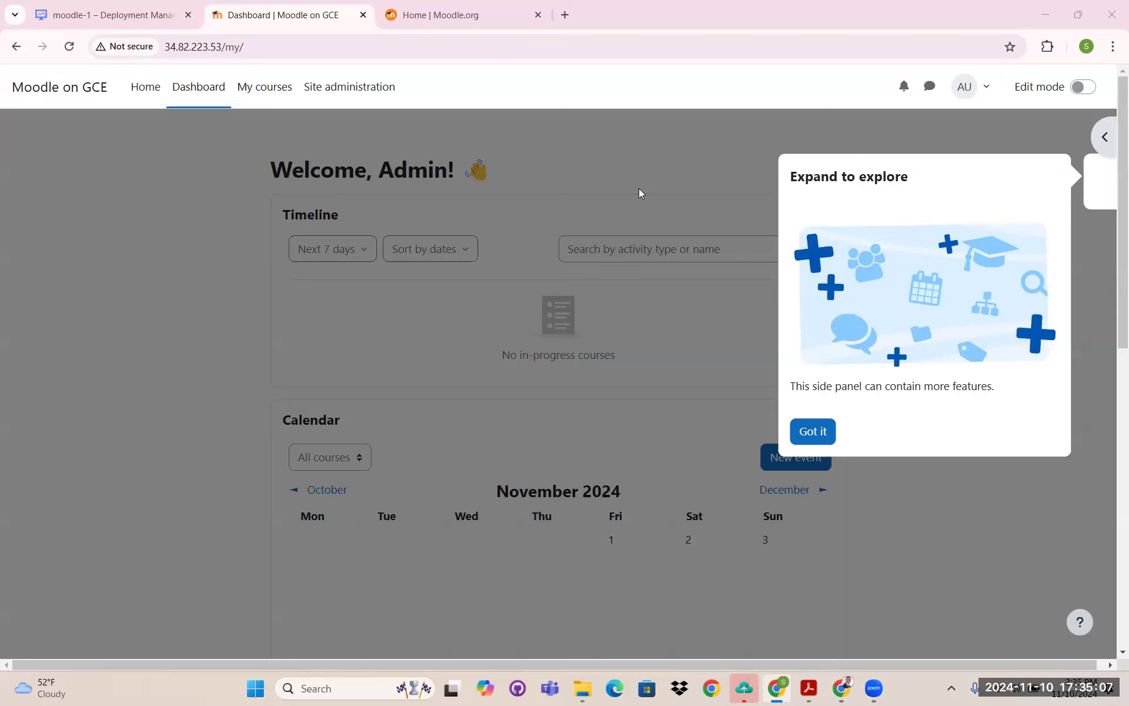
{"action": "left_click", "coordinate": [263, 91]}
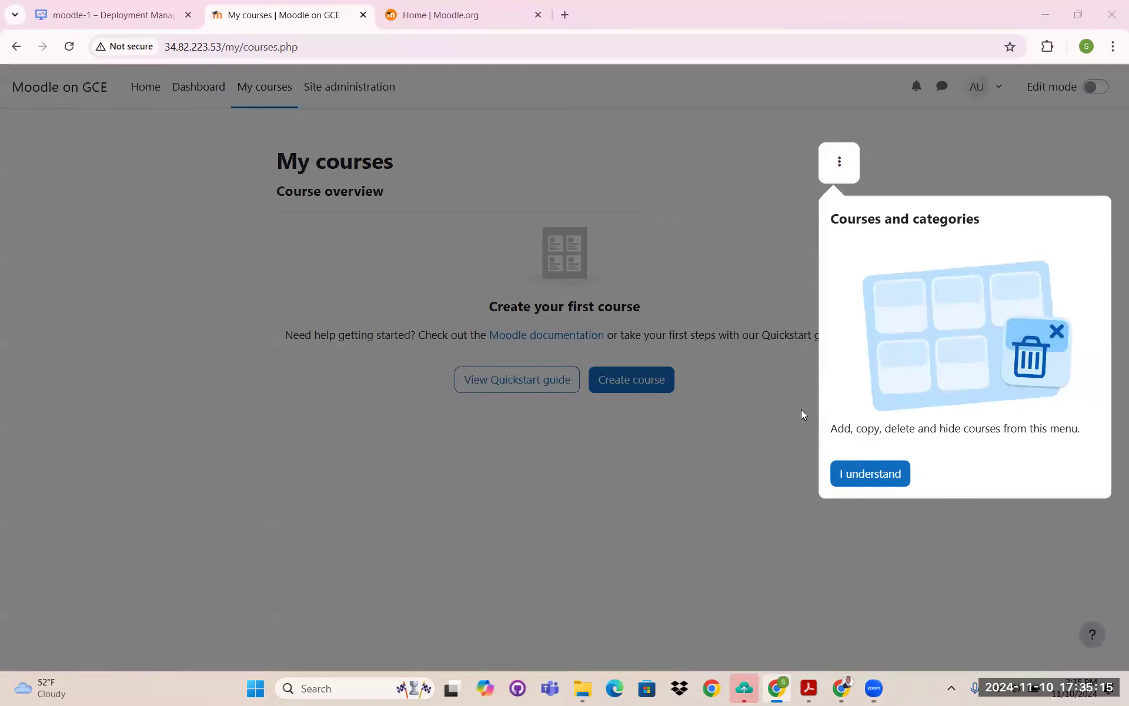
- Start a new course with full name 'Cloud Computing' and short name CC101
{"action": "left_click", "coordinate": [647, 381]}
{"action": "left_click", "coordinate": [647, 381]}
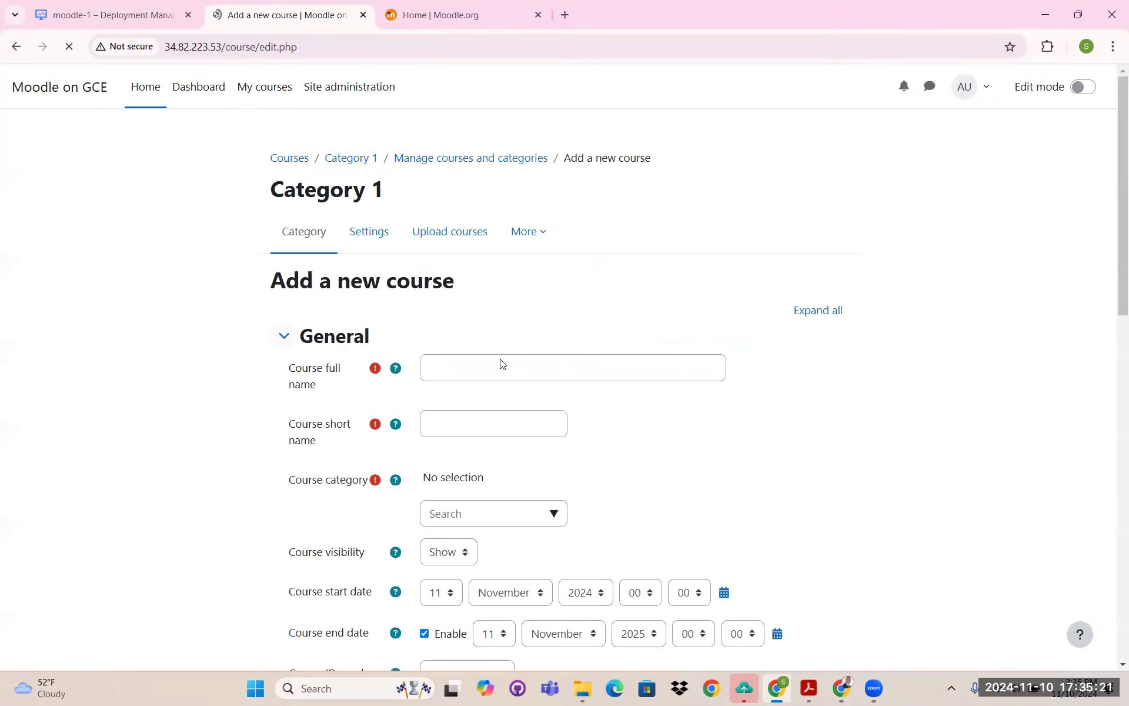
{"action": "left_click", "coordinate": [502, 368]}
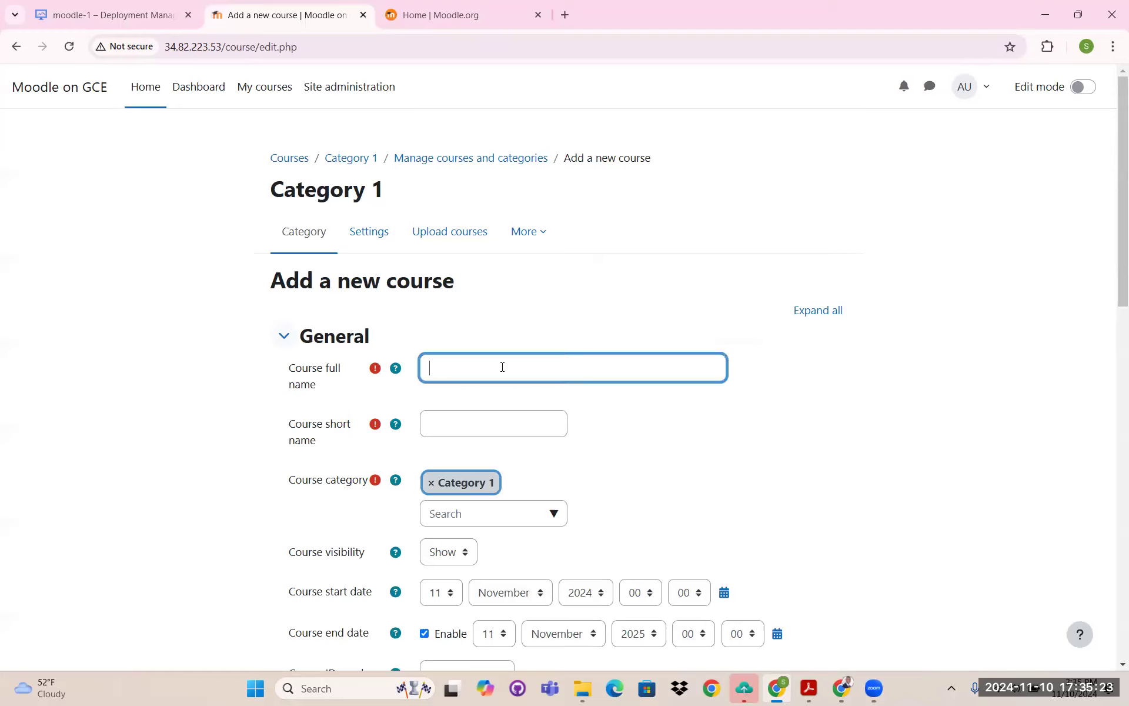
{"action": "type", "text": "Cloud Computing"}
{"action": "left_click", "coordinate": [464, 420]}
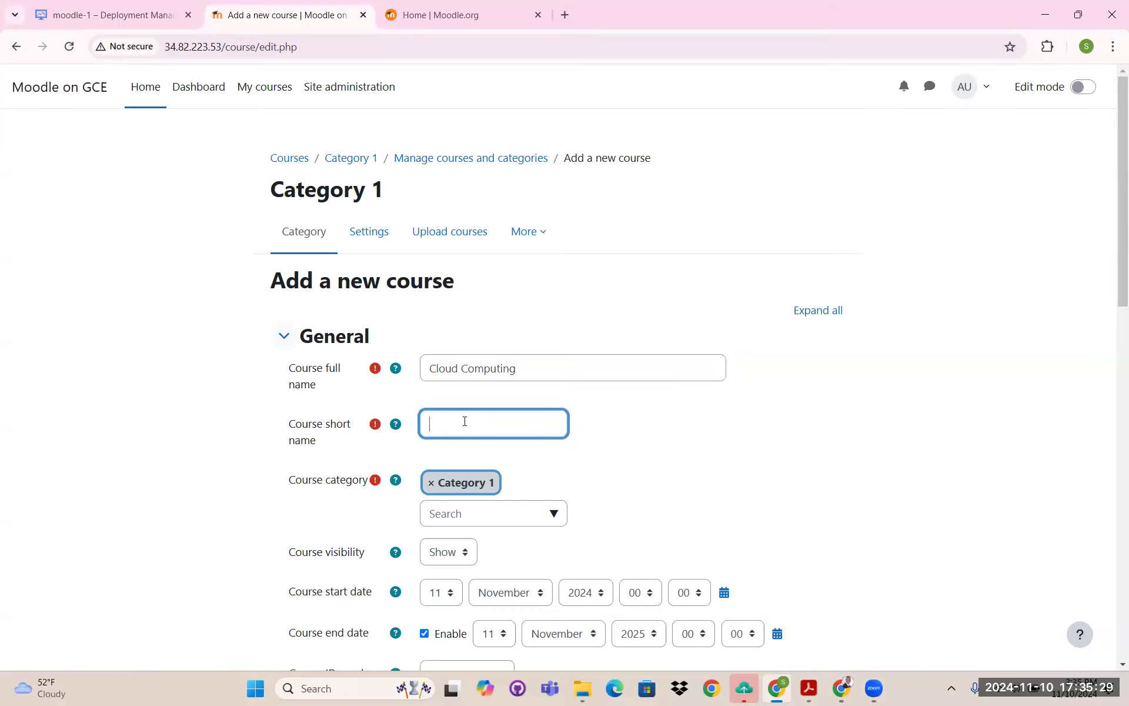
{"action": "type", "text": "CC101"}
- Add the summary 'Cloud Computing' and save the course in Category 1
{"action": "scroll", "coordinate": [541, 406], "scroll_direction": "down", "scroll_amount": 1}
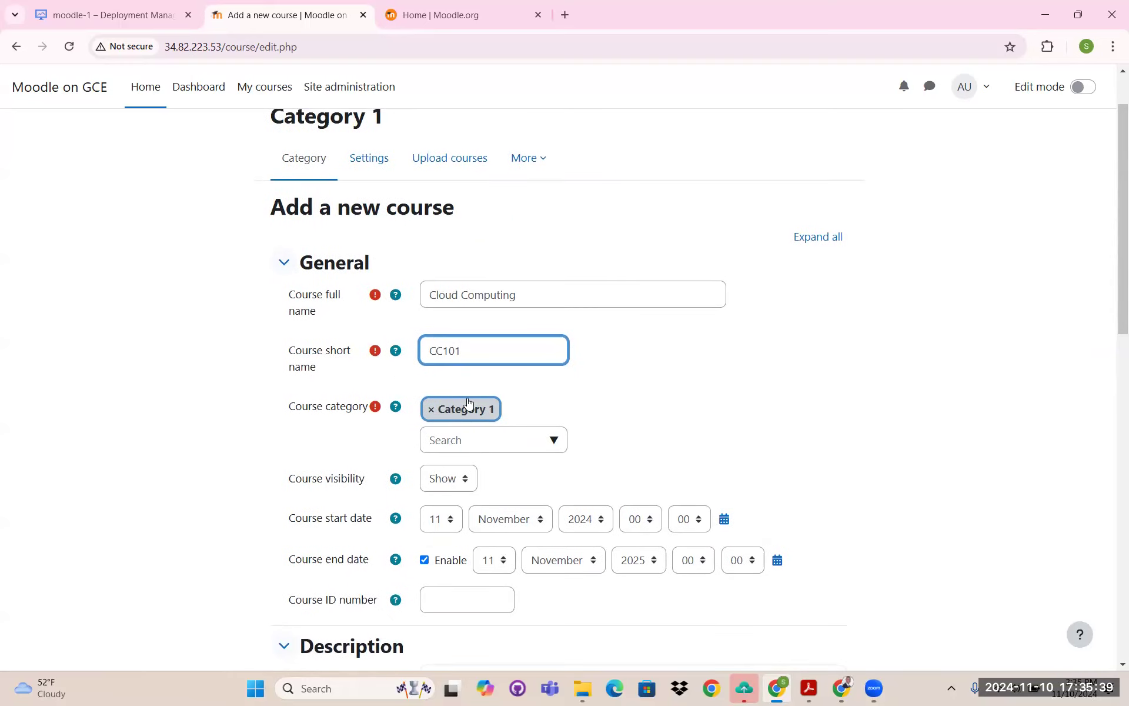
{"action": "scroll", "coordinate": [452, 440], "scroll_direction": "down", "scroll_amount": 3}
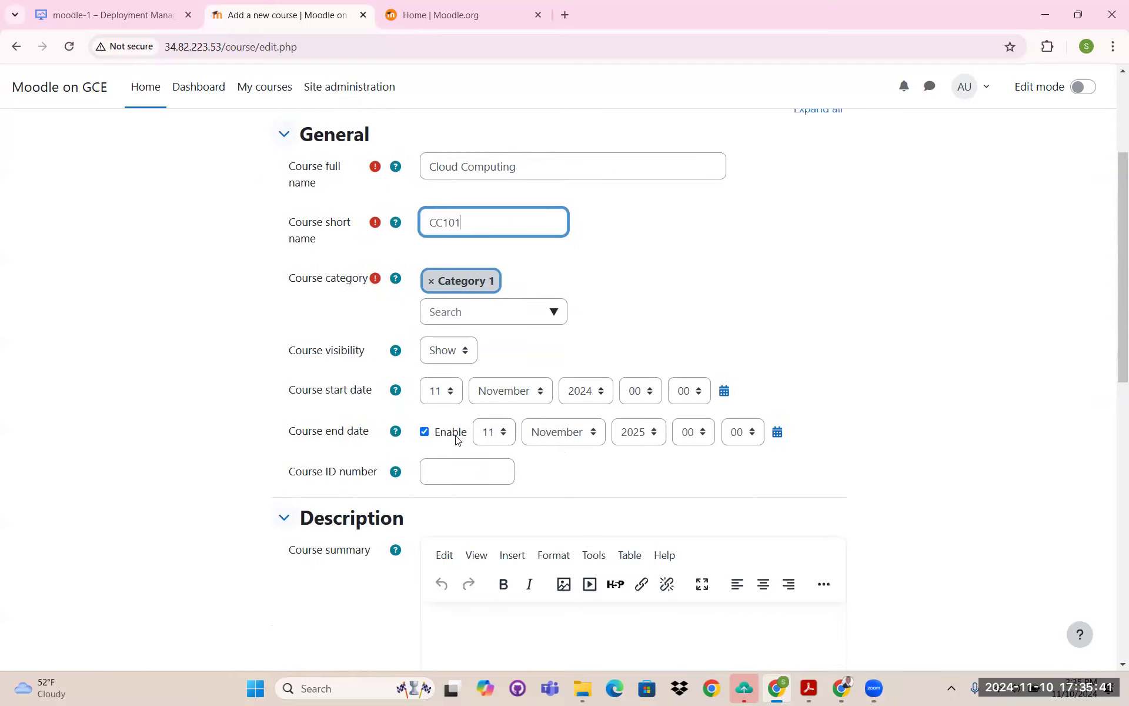
{"action": "left_click", "coordinate": [481, 537]}
{"action": "type", "text": "Cloud Computing"}
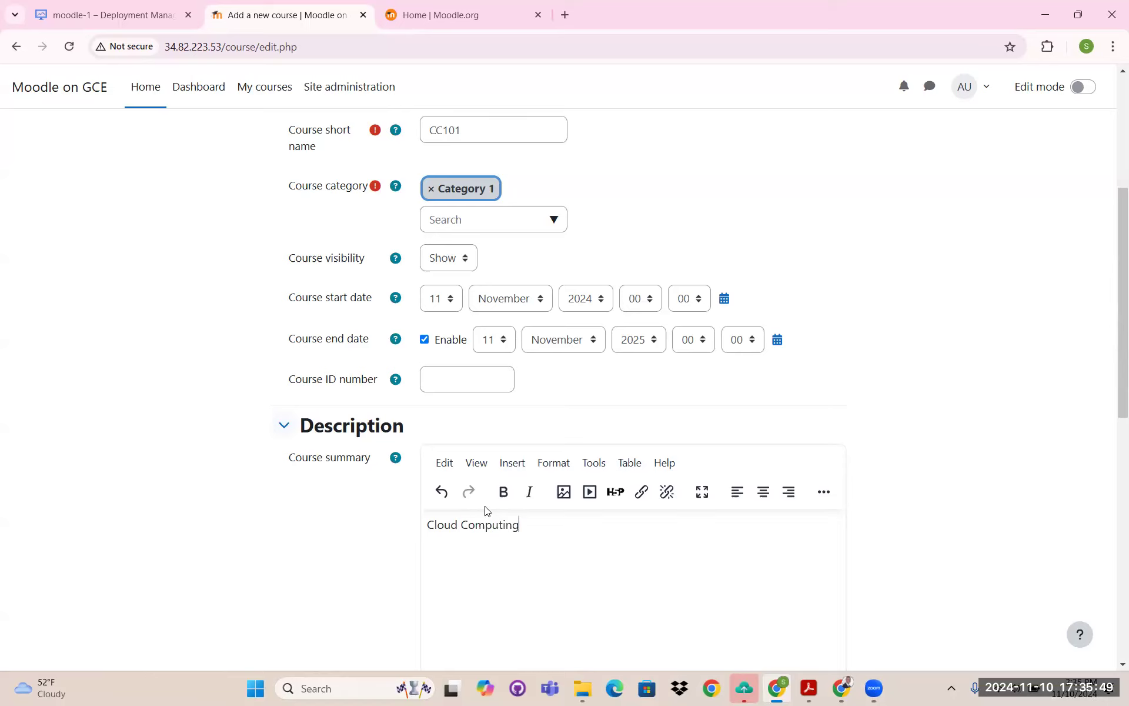
{"action": "scroll", "coordinate": [547, 418], "scroll_direction": "down", "scroll_amount": 5}
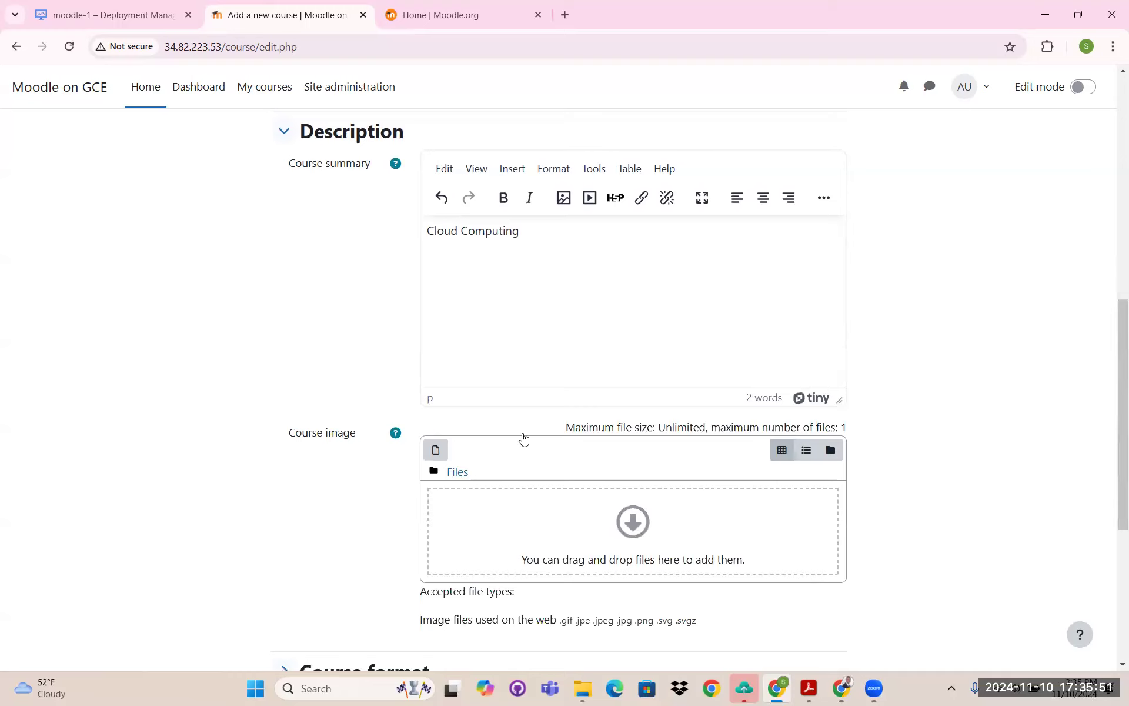
{"action": "scroll", "coordinate": [545, 460], "scroll_direction": "down", "scroll_amount": 6}
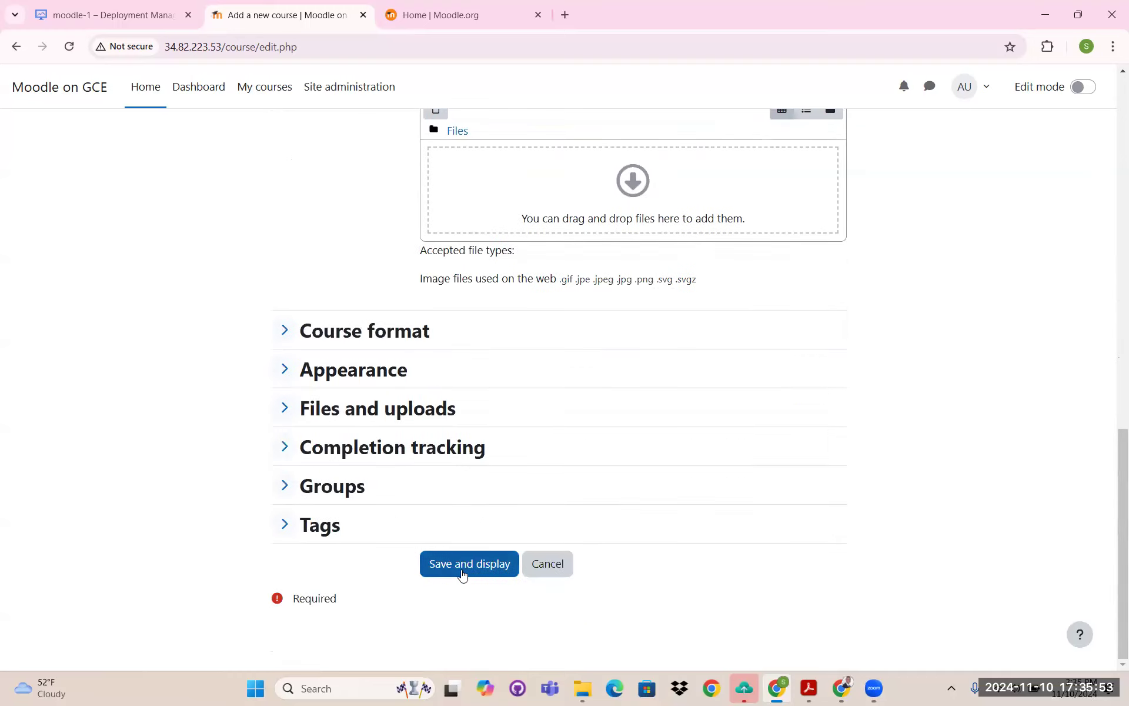
{"action": "left_click", "coordinate": [470, 570]}
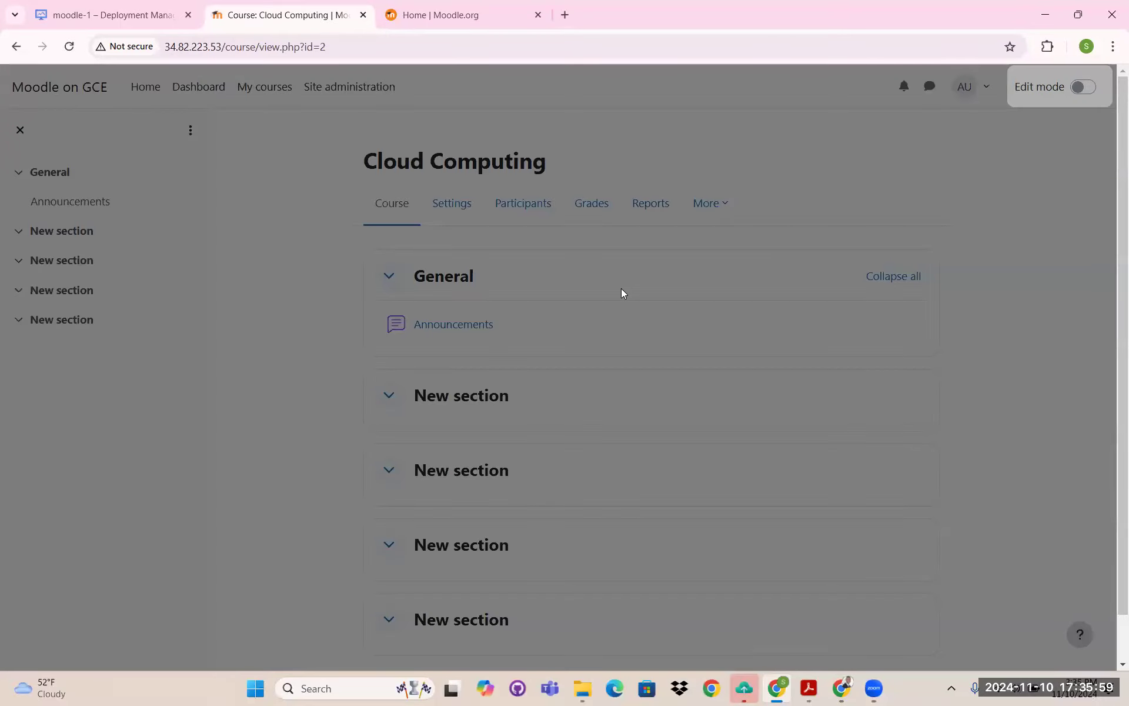
- Turn on Edit mode for the Cloud Computing course and open General's activity chooser
{"action": "left_click", "coordinate": [937, 408]}
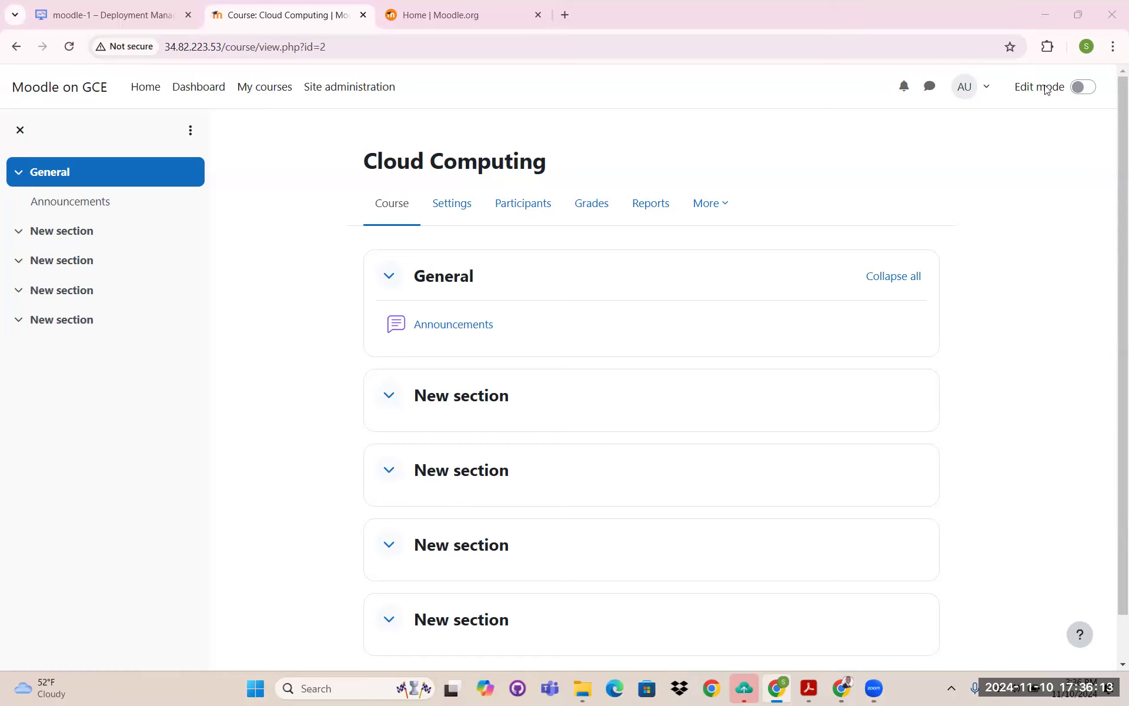
{"action": "left_click", "coordinate": [1079, 88]}
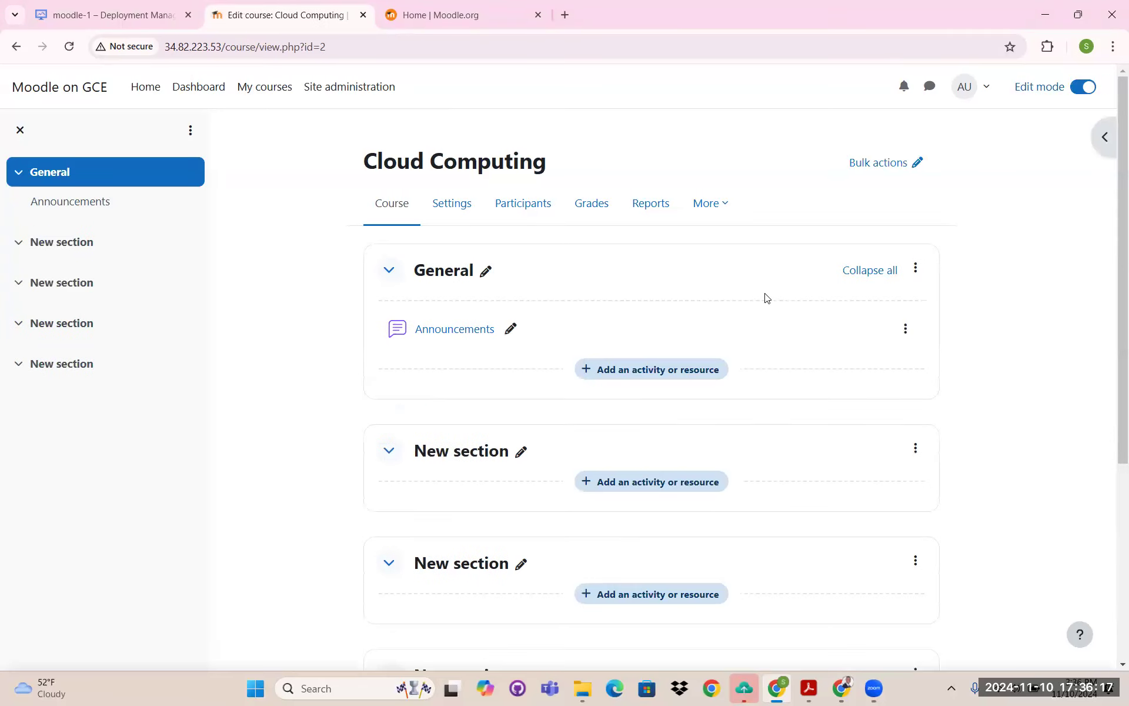
{"action": "left_click", "coordinate": [657, 369]}
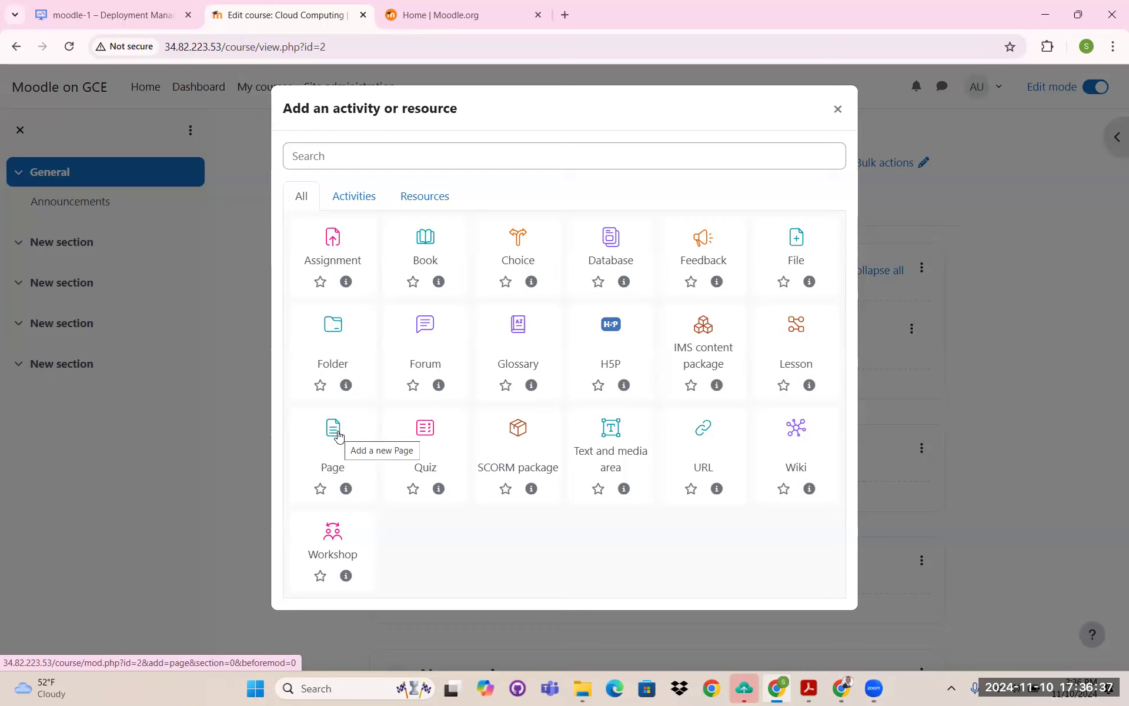
- Add a Page resource named 'Introduction to cloud computing'
{"action": "left_click", "coordinate": [336, 438]}
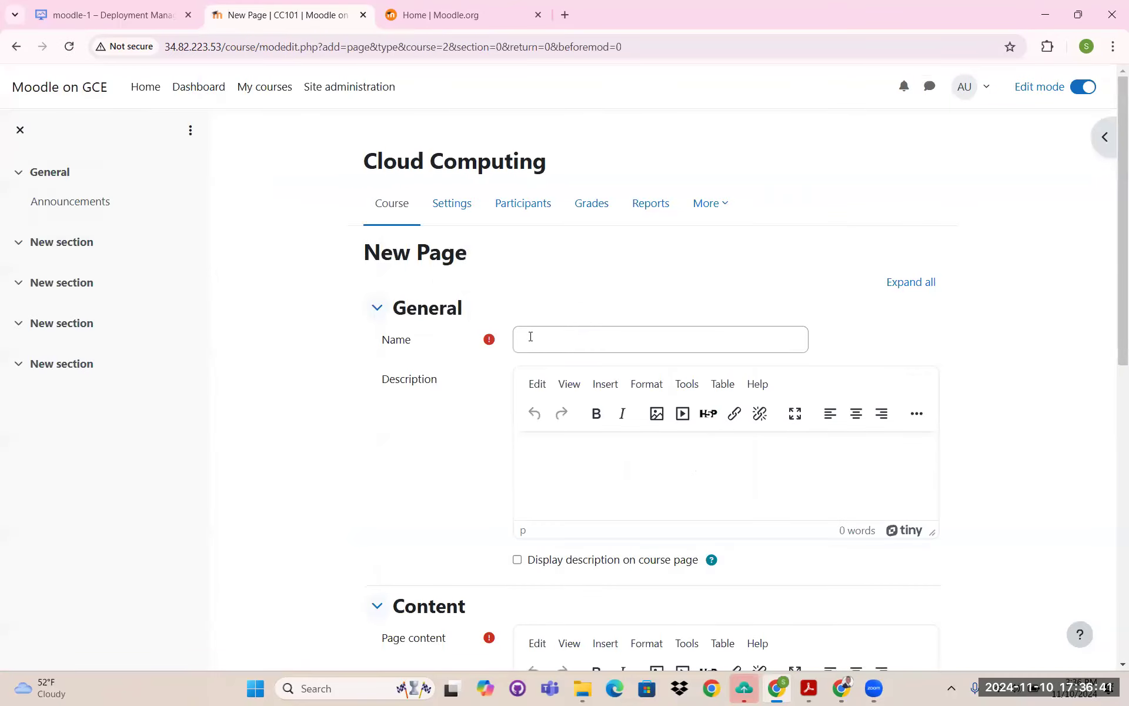
{"action": "scroll", "coordinate": [541, 269], "scroll_direction": "down", "scroll_amount": 1}
{"action": "left_click", "coordinate": [545, 268]}
{"action": "type", "text": "Intor"}
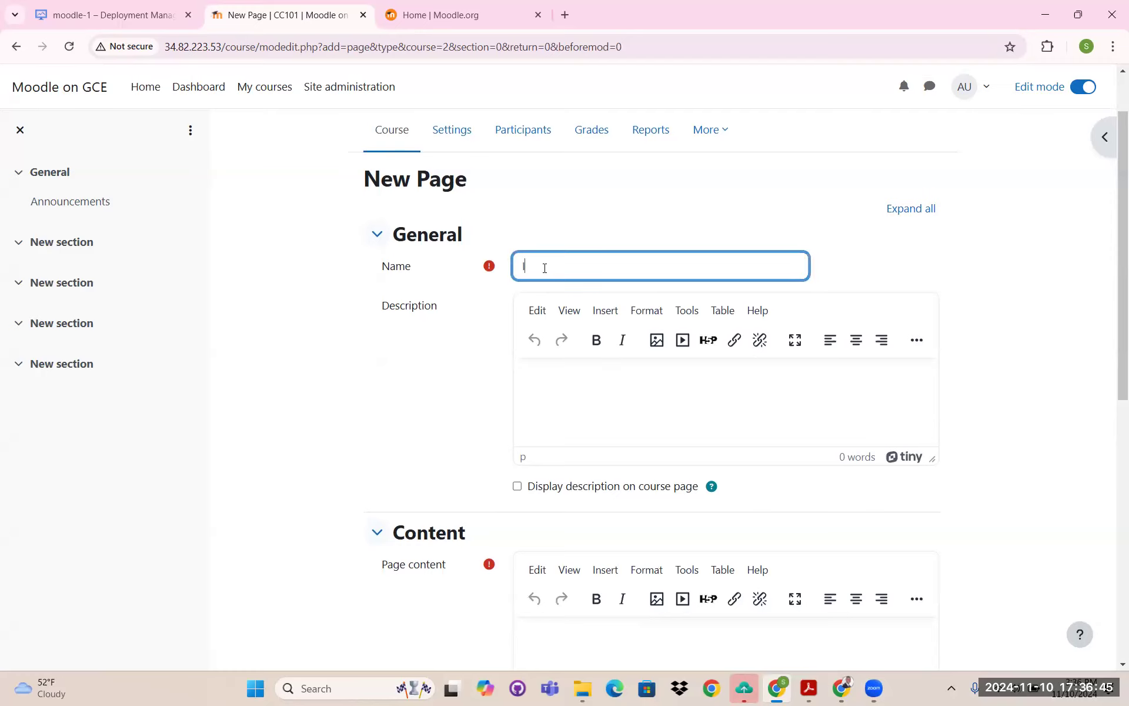
{"action": "key", "text": "BackSpace"}
{"action": "type", "text": "roduction to cloud co"}
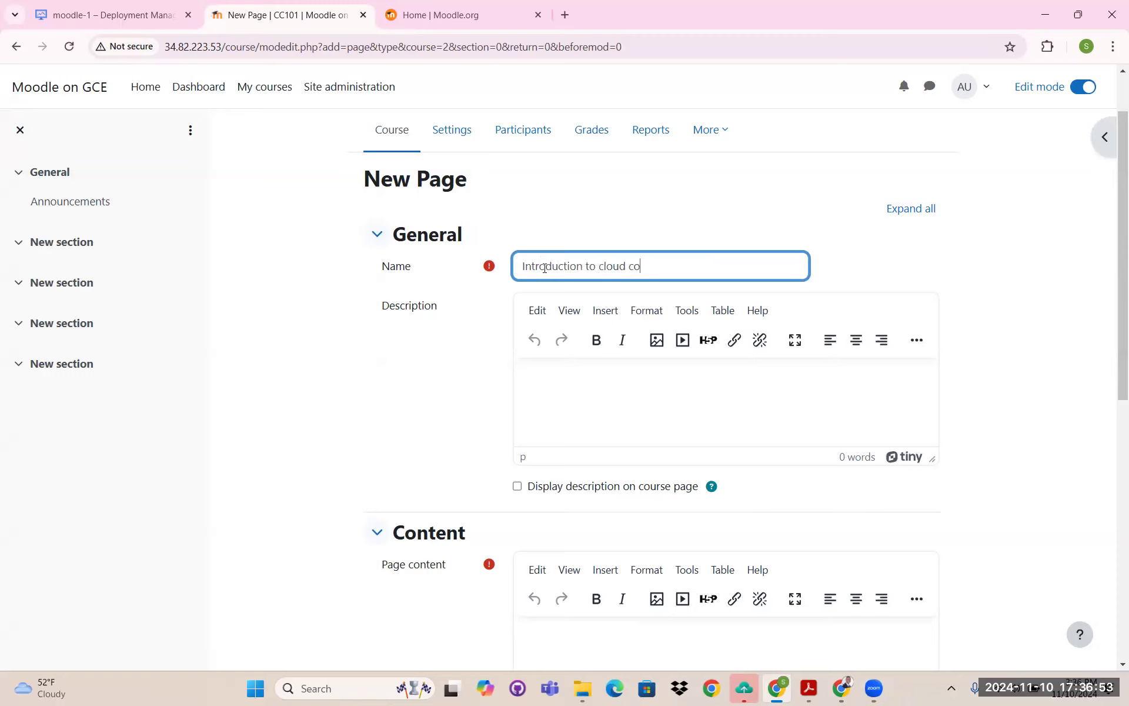
{"action": "type", "text": "mputing"}
- Copy the page name into the Description and begin inserting media into Page content
{"action": "scroll", "coordinate": [661, 240], "scroll_direction": "down", "scroll_amount": 2}
{"action": "scroll", "coordinate": [688, 203], "scroll_direction": "up", "scroll_amount": 1}
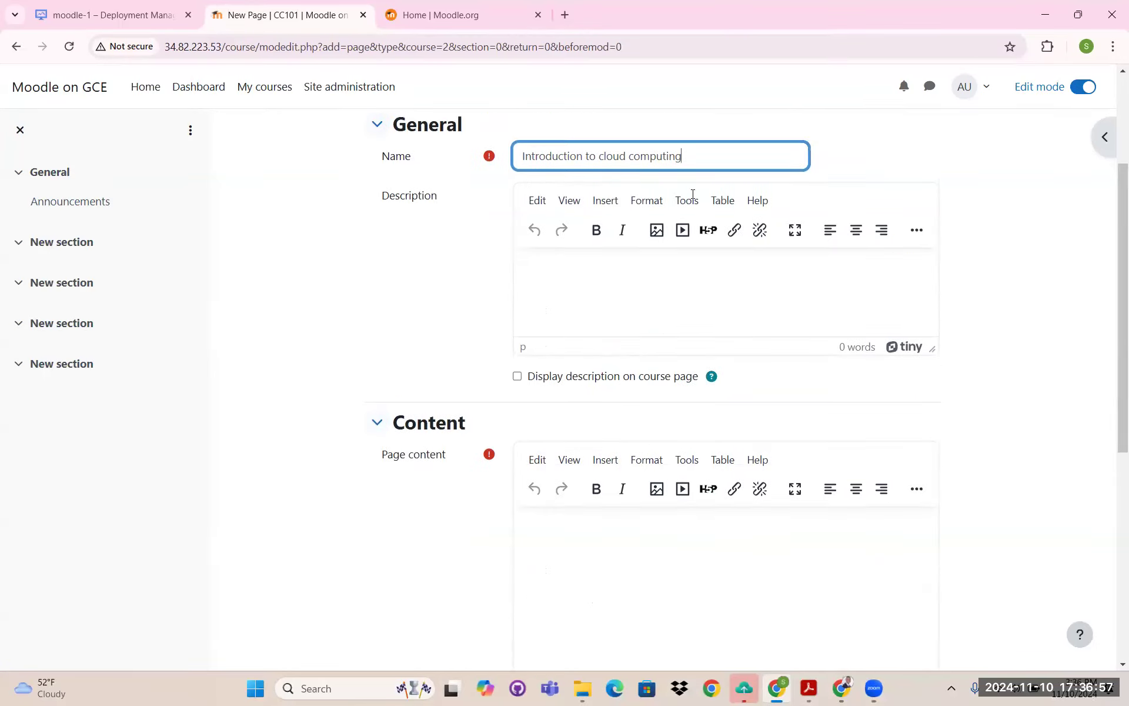
{"action": "scroll", "coordinate": [688, 201], "scroll_direction": "up", "scroll_amount": 1}
{"action": "left_click_drag", "start_coordinate": [687, 198], "coordinate": [558, 199]}
{"action": "key", "text": "ctrl+a"}
{"action": "right_click", "coordinate": [570, 200]}
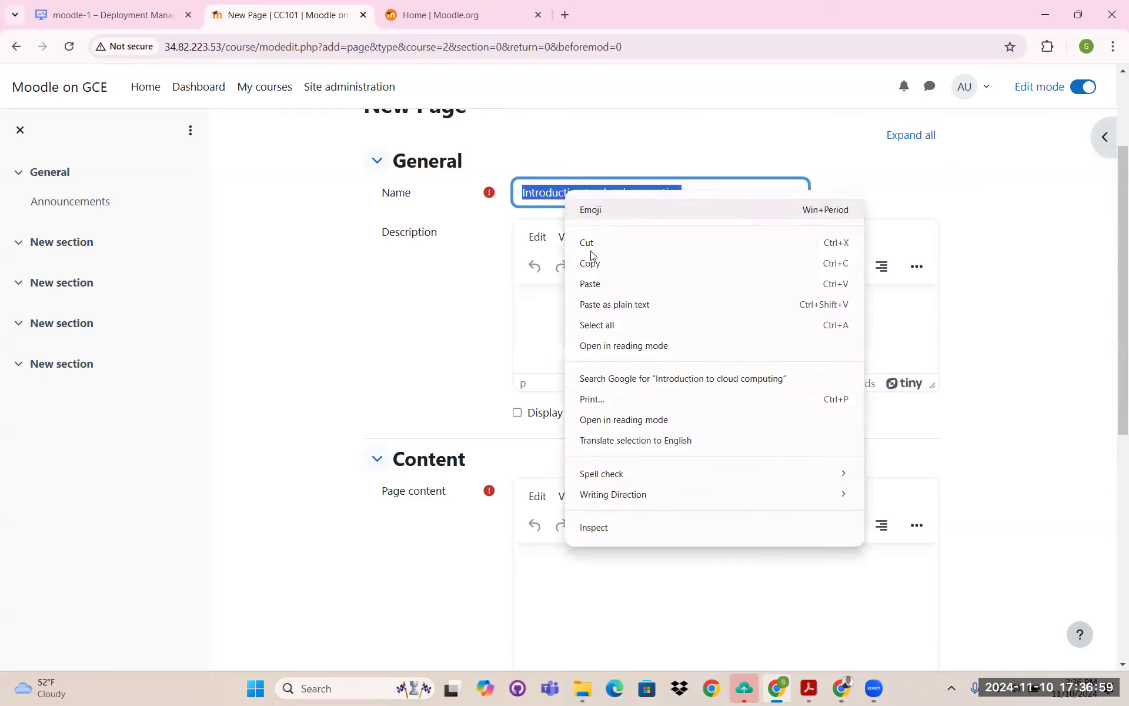
{"action": "left_click", "coordinate": [589, 264]}
{"action": "right_click", "coordinate": [556, 301]}
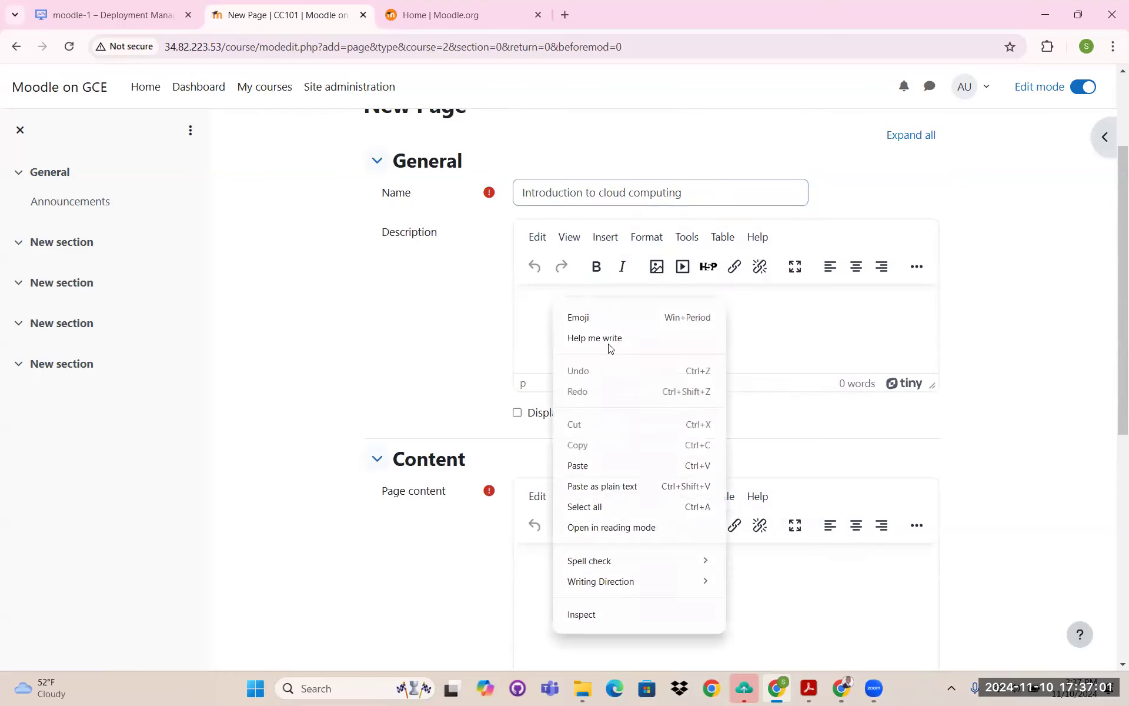
{"action": "key", "text": "Return"}
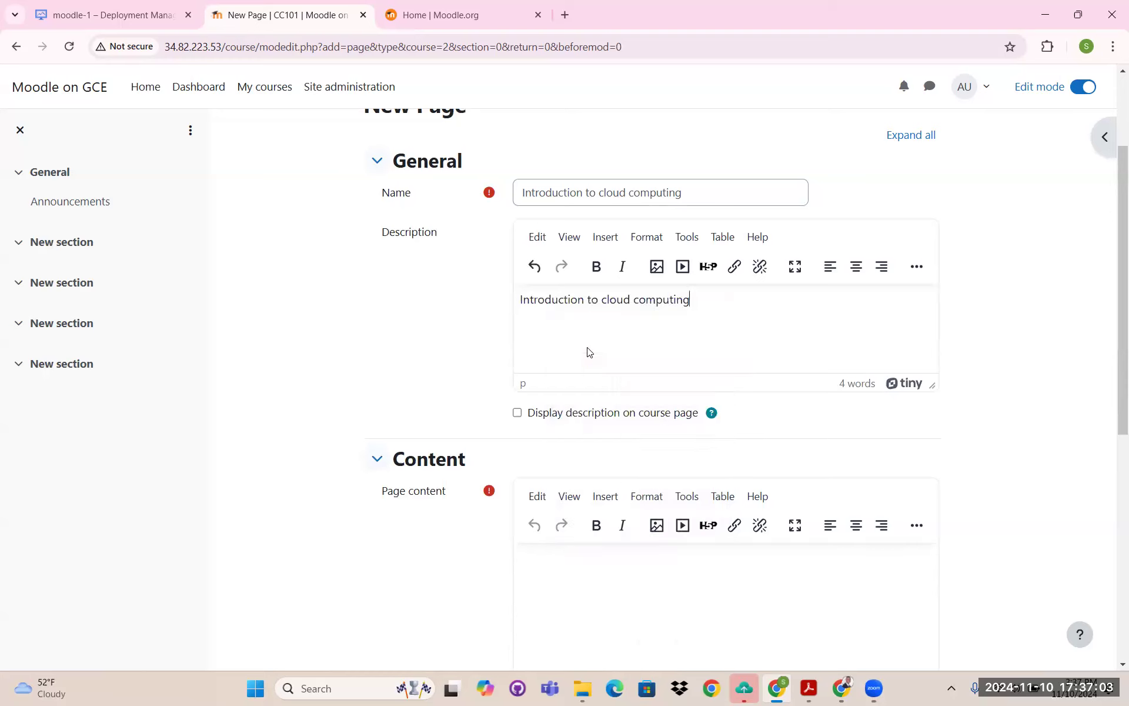
{"action": "scroll", "coordinate": [588, 351], "scroll_direction": "down", "scroll_amount": 3}
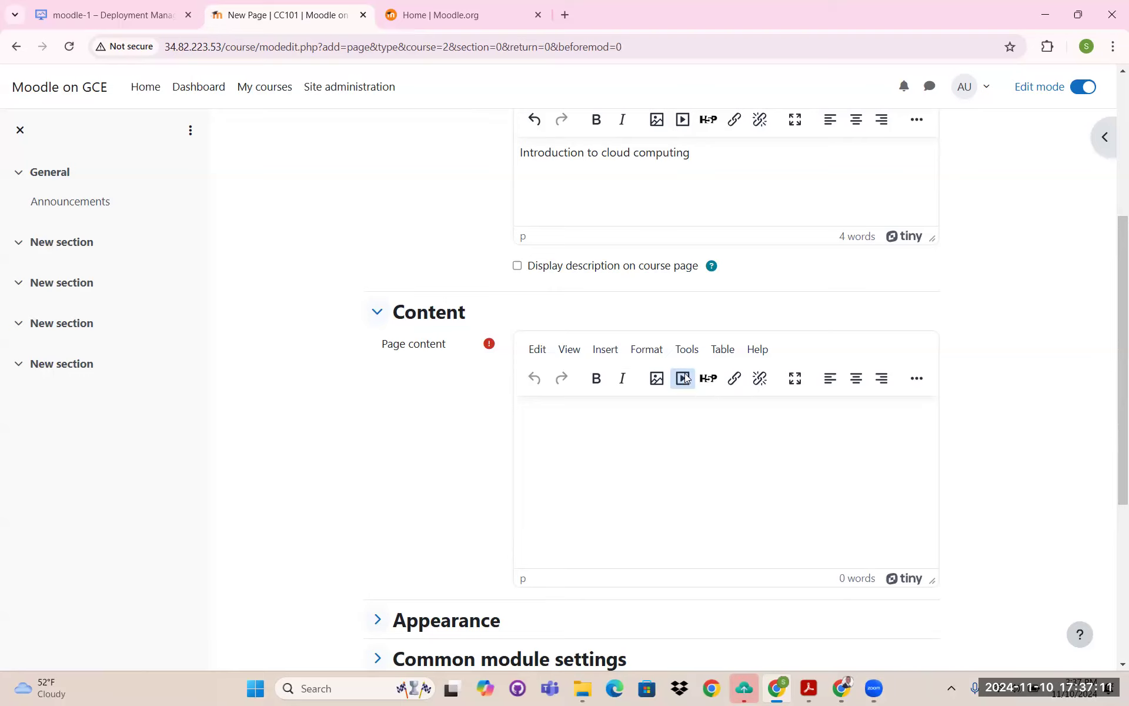
{"action": "left_click", "coordinate": [682, 379]}
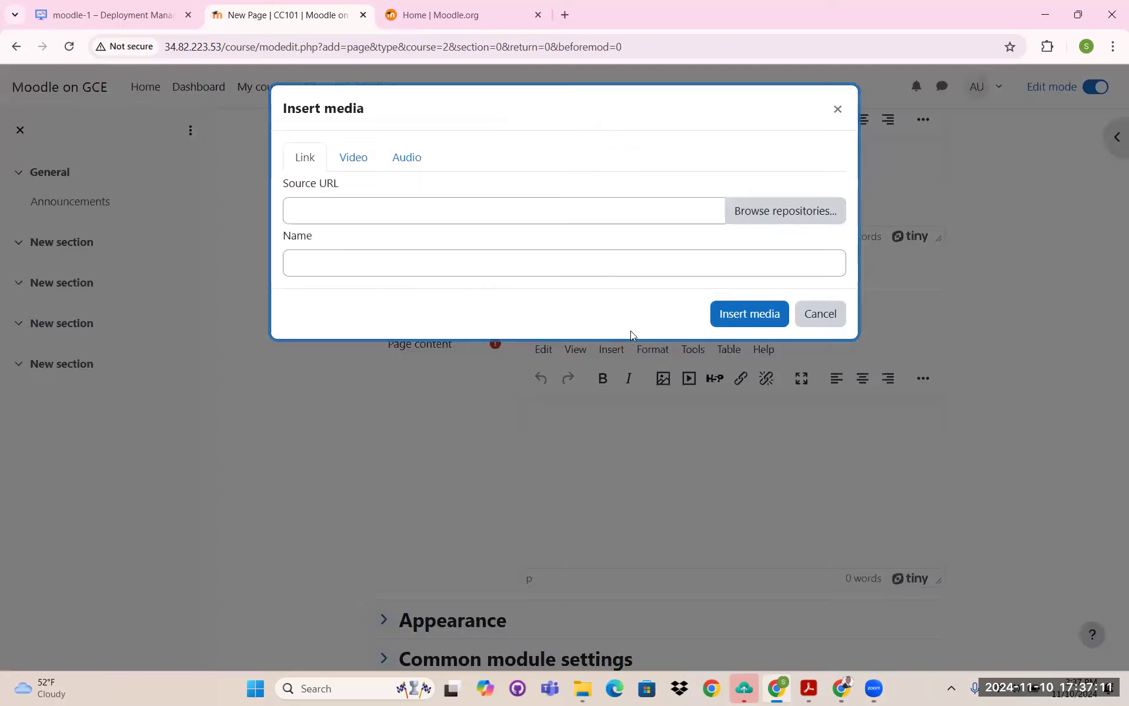
- Choose the Video option in Insert media, then return to the Google Cloud deployment tab
{"action": "left_click", "coordinate": [352, 159]}
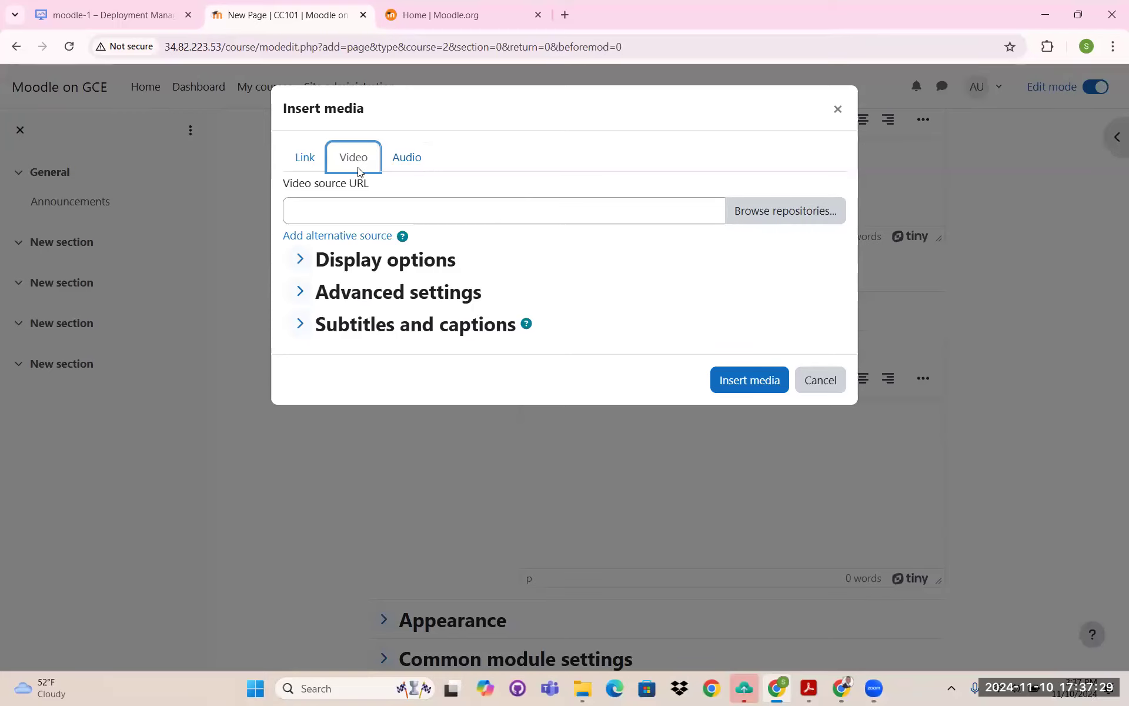
{"action": "left_click", "coordinate": [109, 12]}
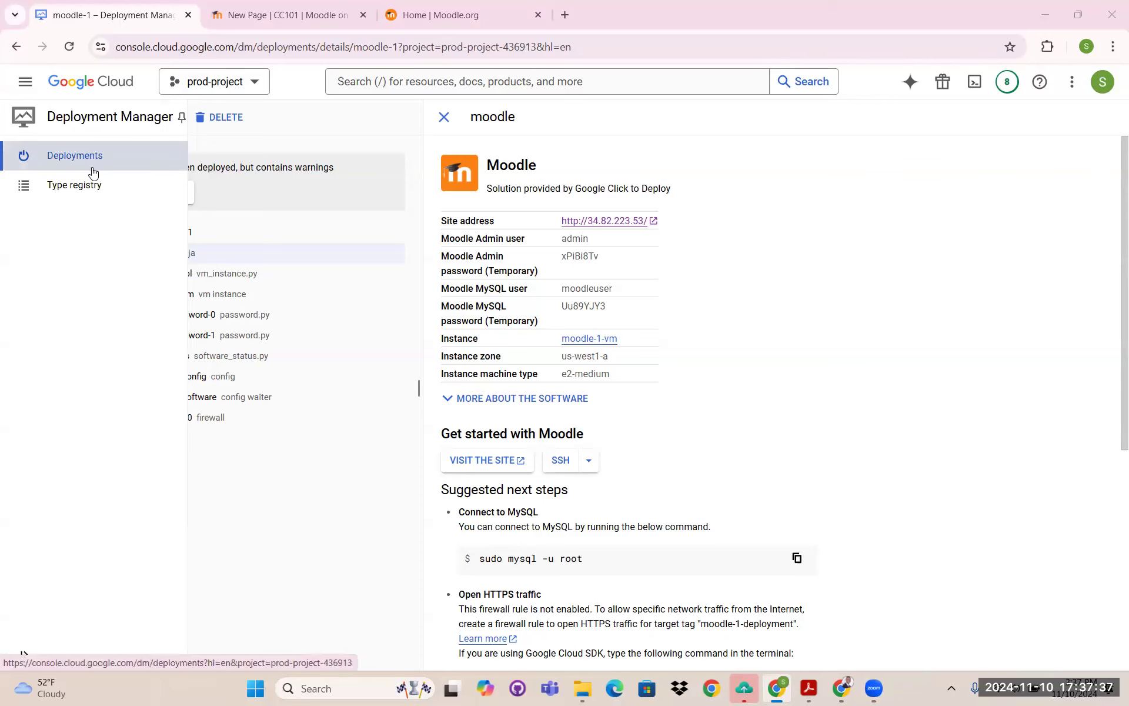
- Open IMG_3355.MOV in bucket ofe-moodle-01 to get its public URL, then return to Moodle
{"action": "left_click", "coordinate": [33, 86]}
{"action": "mouse_move", "coordinate": [94, 382]}
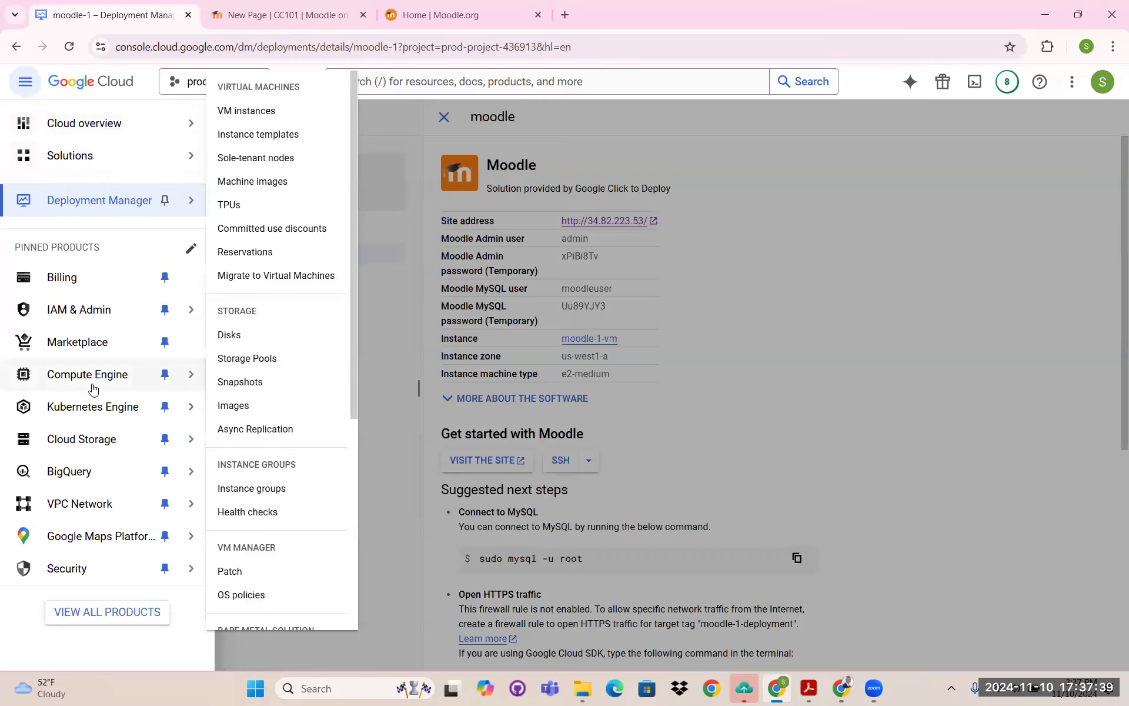
{"action": "mouse_move", "coordinate": [124, 441]}
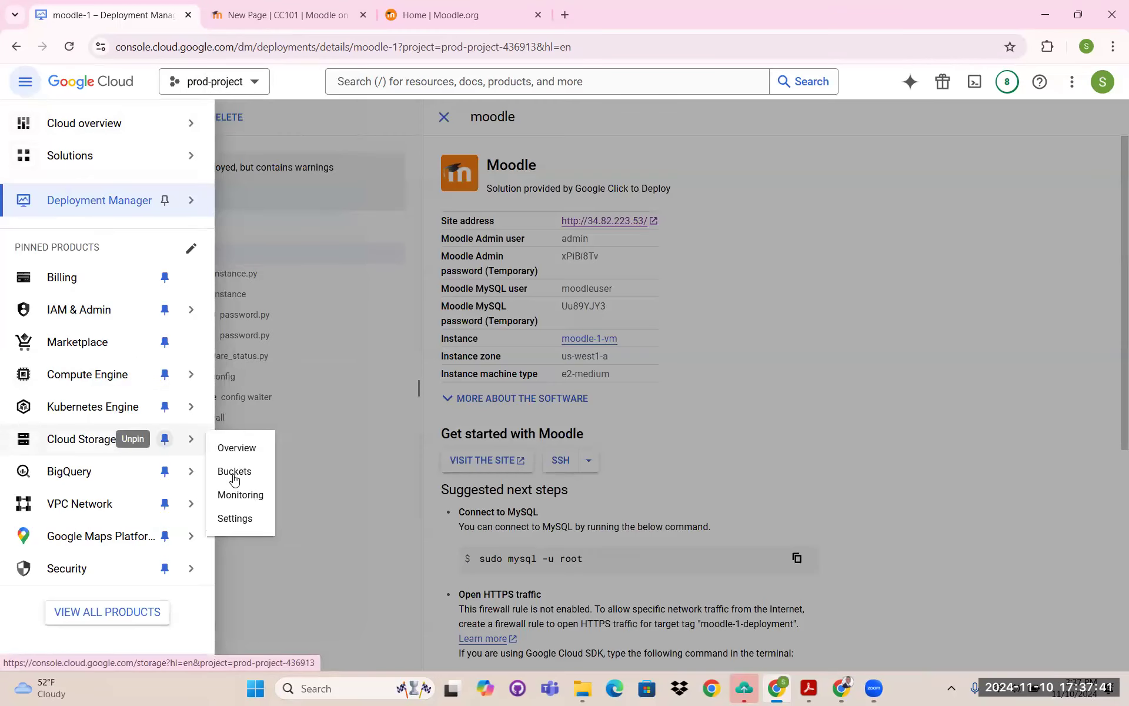
{"action": "left_click", "coordinate": [252, 471]}
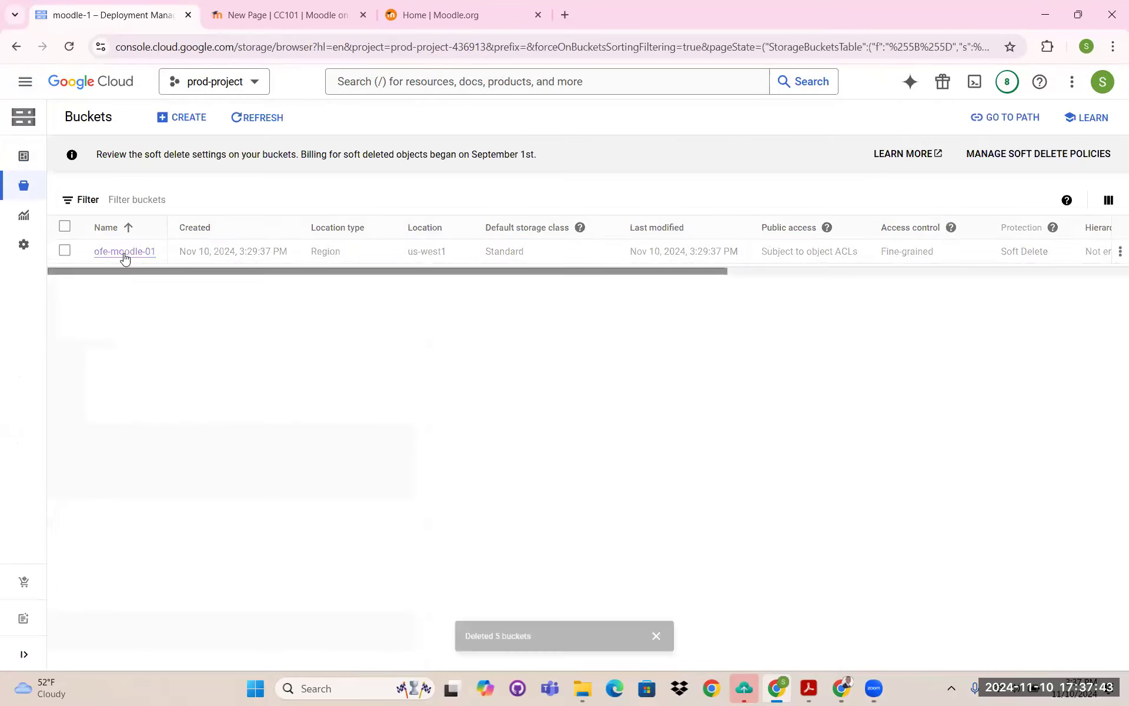
{"action": "left_click", "coordinate": [128, 253]}
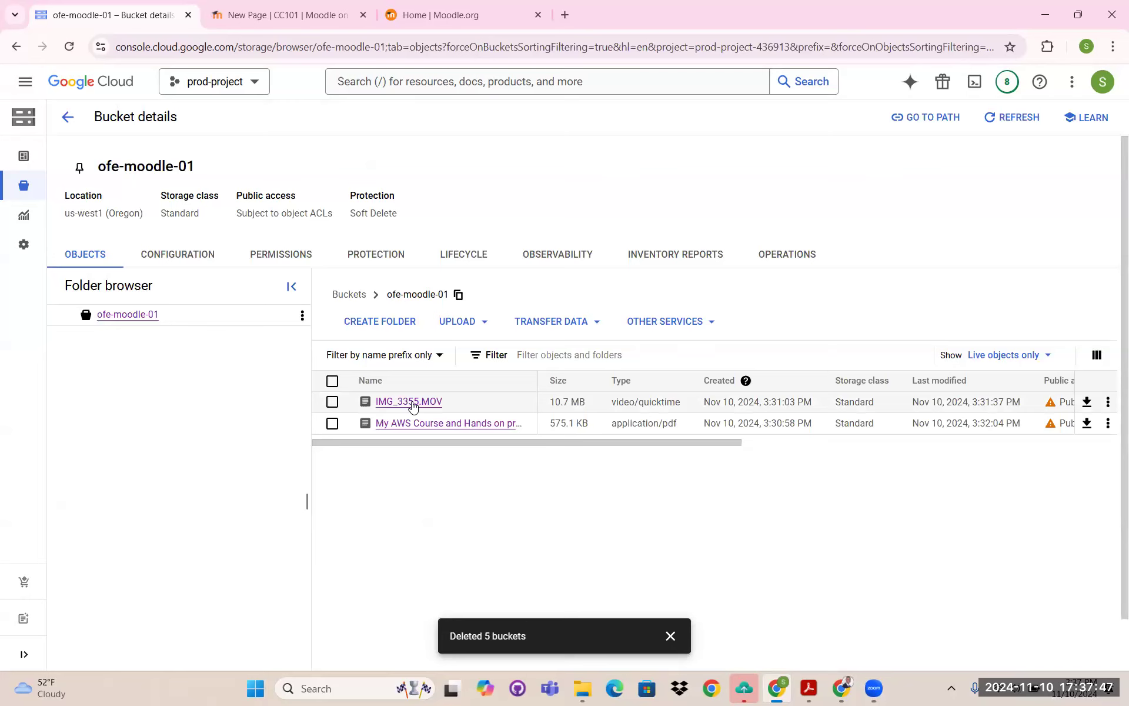
{"action": "left_click", "coordinate": [412, 404]}
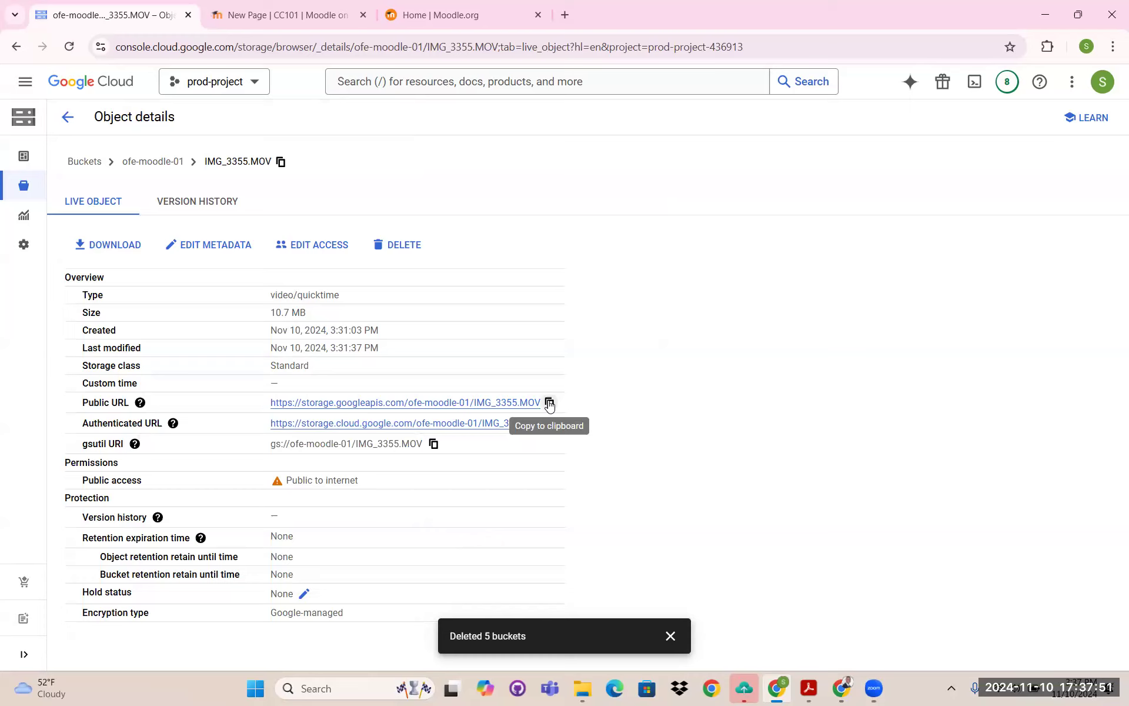
{"action": "left_click", "coordinate": [306, 19]}
- Embed the IMG_3355.MOV bucket video in the page content by pasting its public URL
{"action": "left_click", "coordinate": [404, 209]}
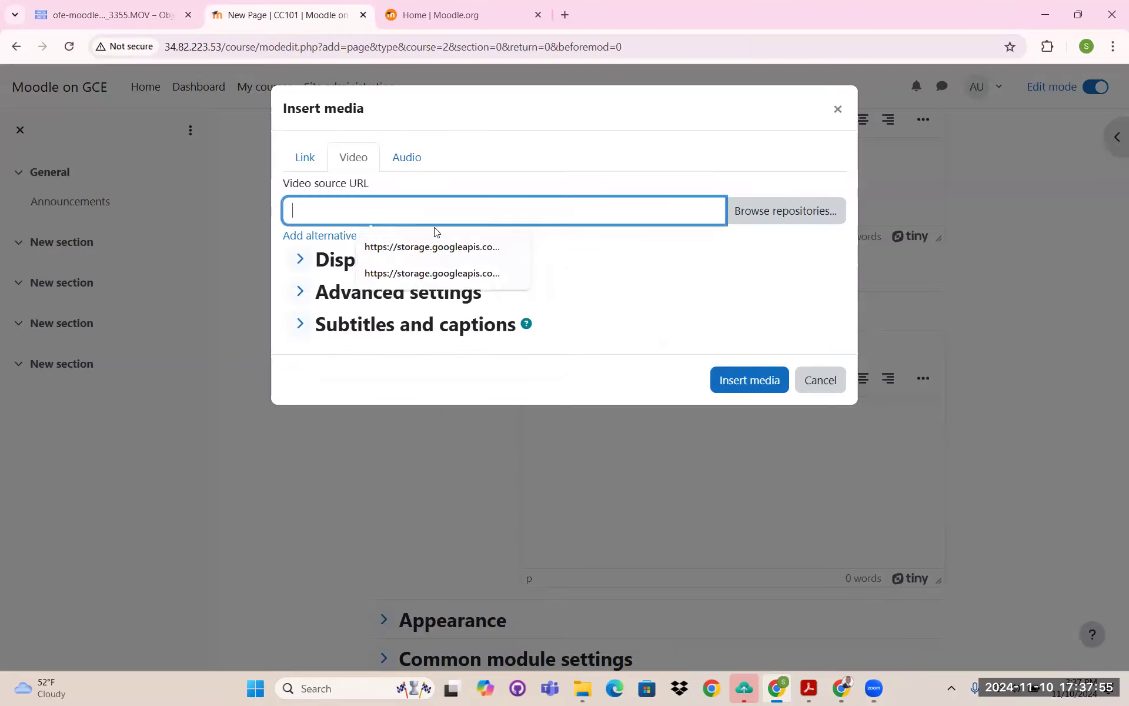
{"action": "right_click", "coordinate": [403, 218]}
{"action": "left_click", "coordinate": [451, 357]}
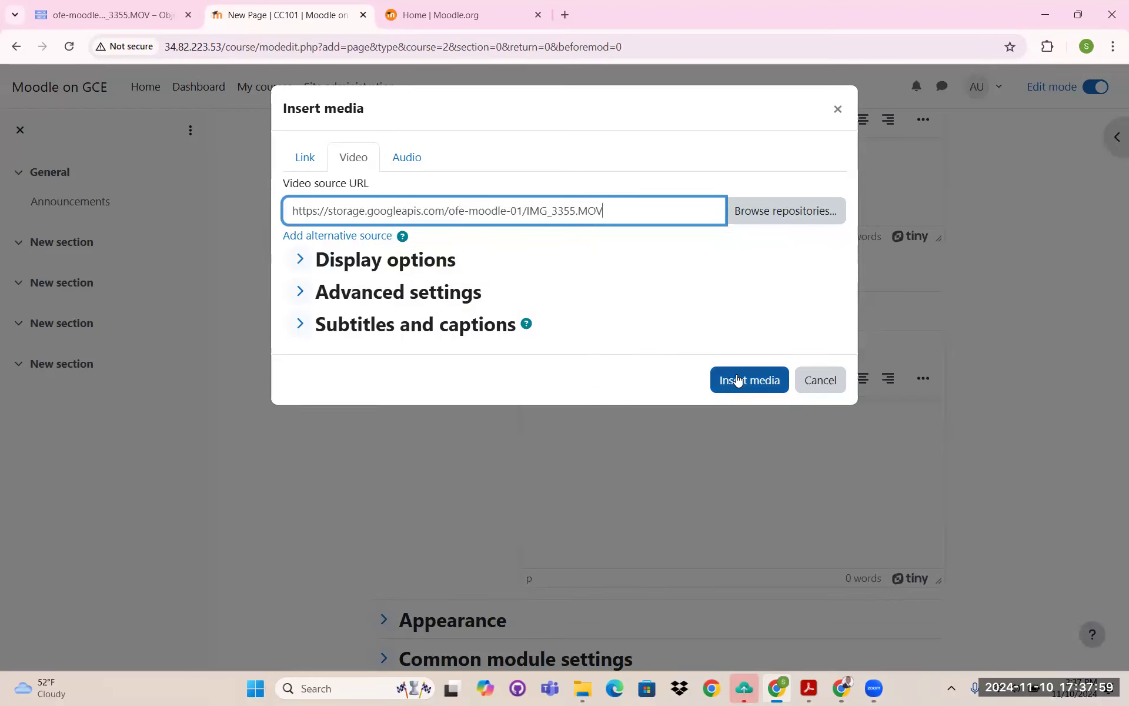
{"action": "left_click", "coordinate": [738, 381]}
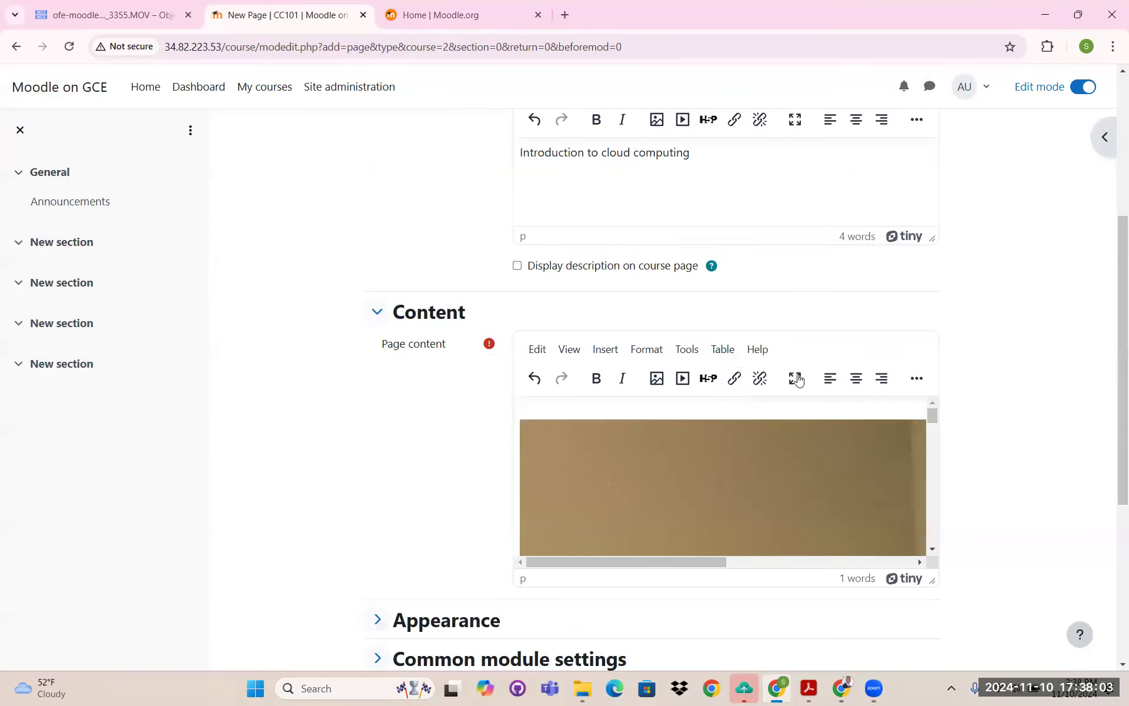
- Add the line 'DOWNLOAD AWS S3 LECTURE 1' below the video and select it
{"action": "scroll", "coordinate": [765, 423], "scroll_direction": "down", "scroll_amount": 2}
{"action": "scroll", "coordinate": [749, 432], "scroll_direction": "down", "scroll_amount": 6}
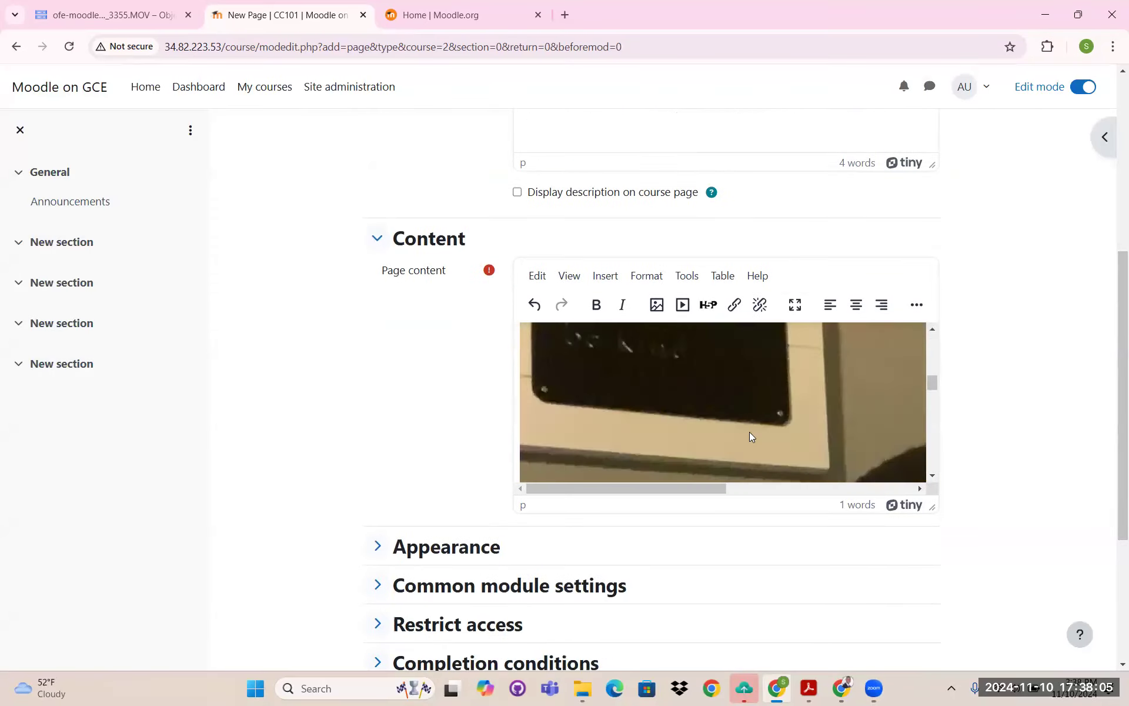
{"action": "scroll", "coordinate": [749, 432], "scroll_direction": "down", "scroll_amount": 4}
{"action": "scroll", "coordinate": [873, 417], "scroll_direction": "down", "scroll_amount": 8}
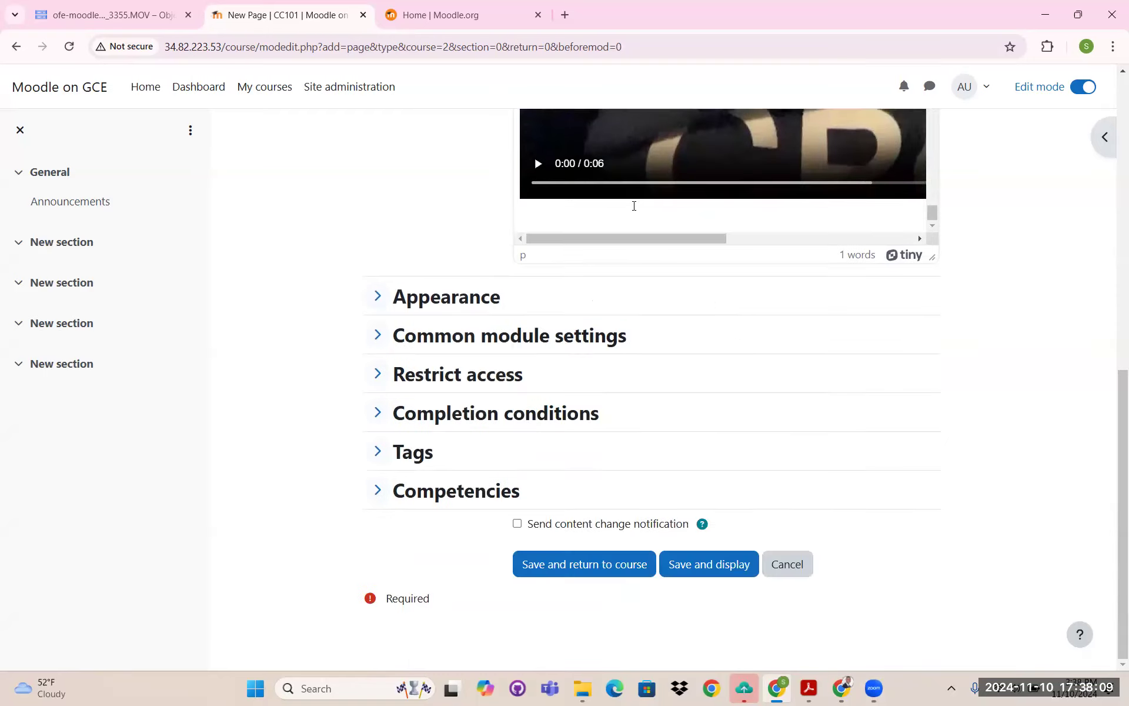
{"action": "left_click", "coordinate": [602, 219]}
{"action": "key", "text": "Caps_Lock"}
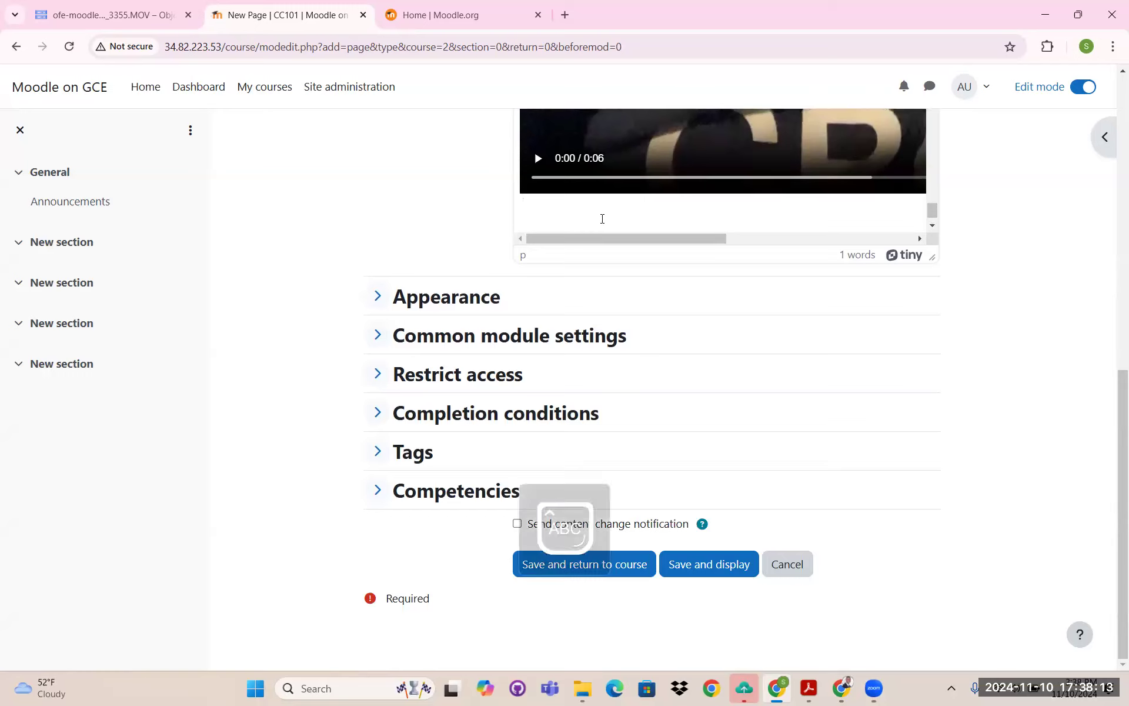
{"action": "type", "text": "DOWNLOAD"}
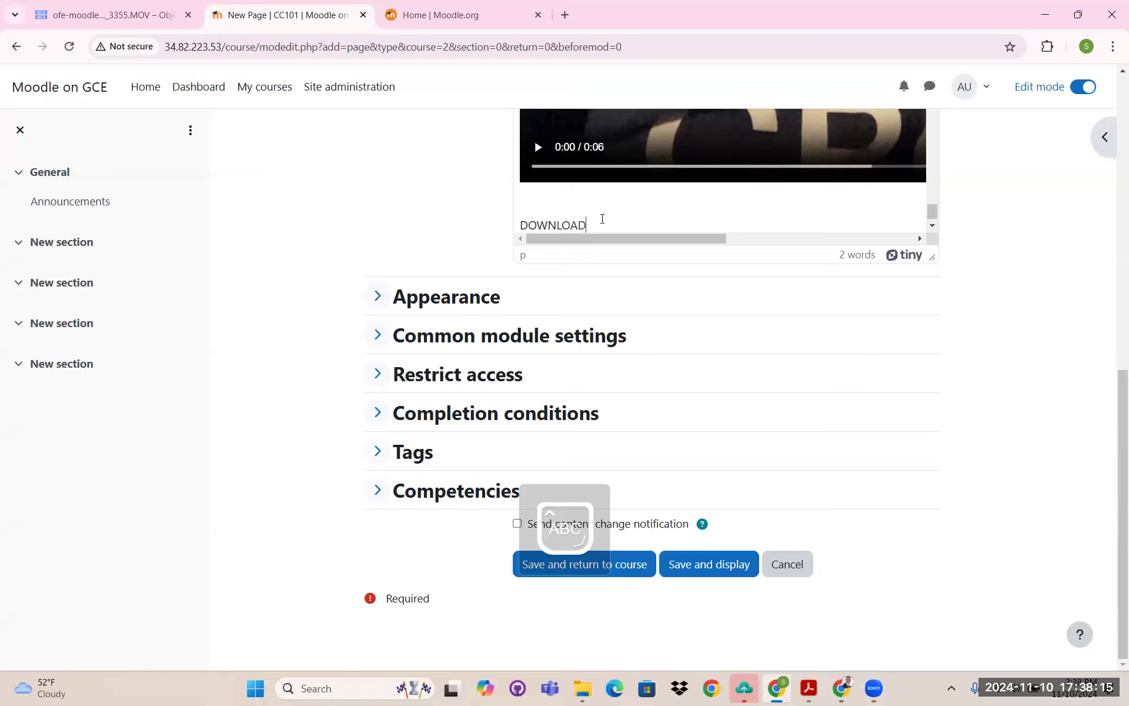
{"action": "key", "text": "BackSpace"}
{"action": "key", "text": "BackSpace"}
{"action": "key", "text": "BackSpace"}
{"action": "key", "text": "BackSpace"}
{"action": "key", "text": "BackSpace"}
{"action": "key", "text": "BackSpace"}
{"action": "key", "text": "BackSpace"}
{"action": "key", "text": "BackSpace"}
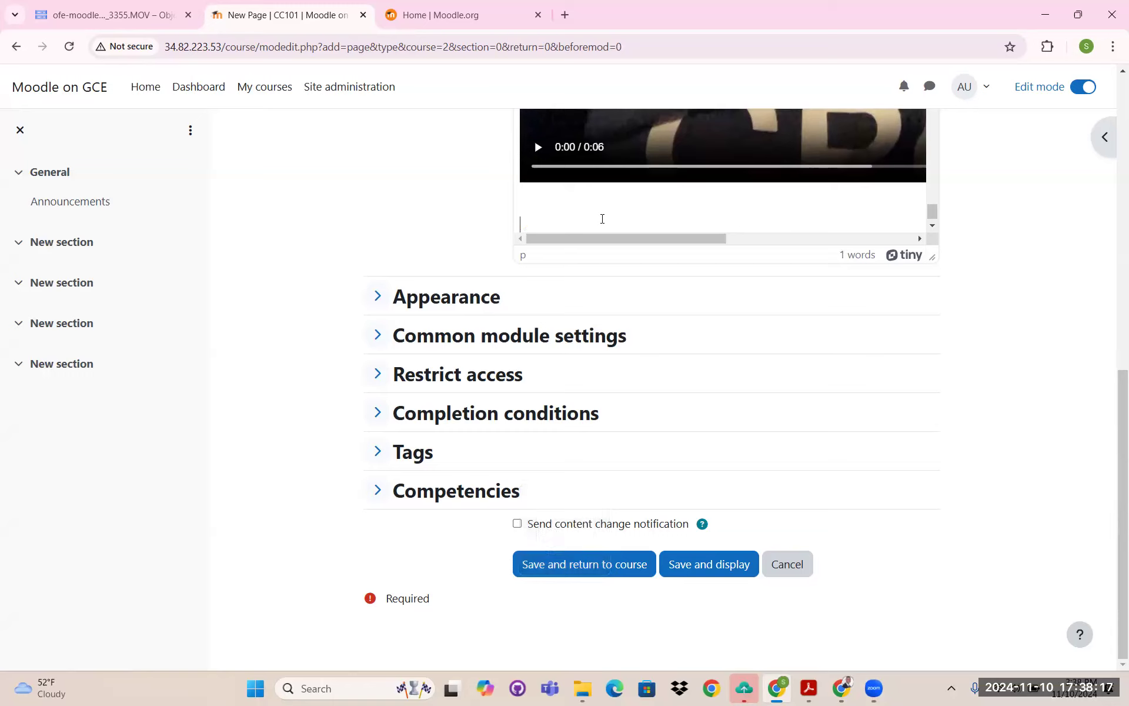
{"action": "type", "text": "AWS"}
{"action": "type", "text": " S3"}
{"action": "type", "text": "DOWNLOAD"}
{"action": "key", "text": "End"}
{"action": "type", "text": "LECTURE"}
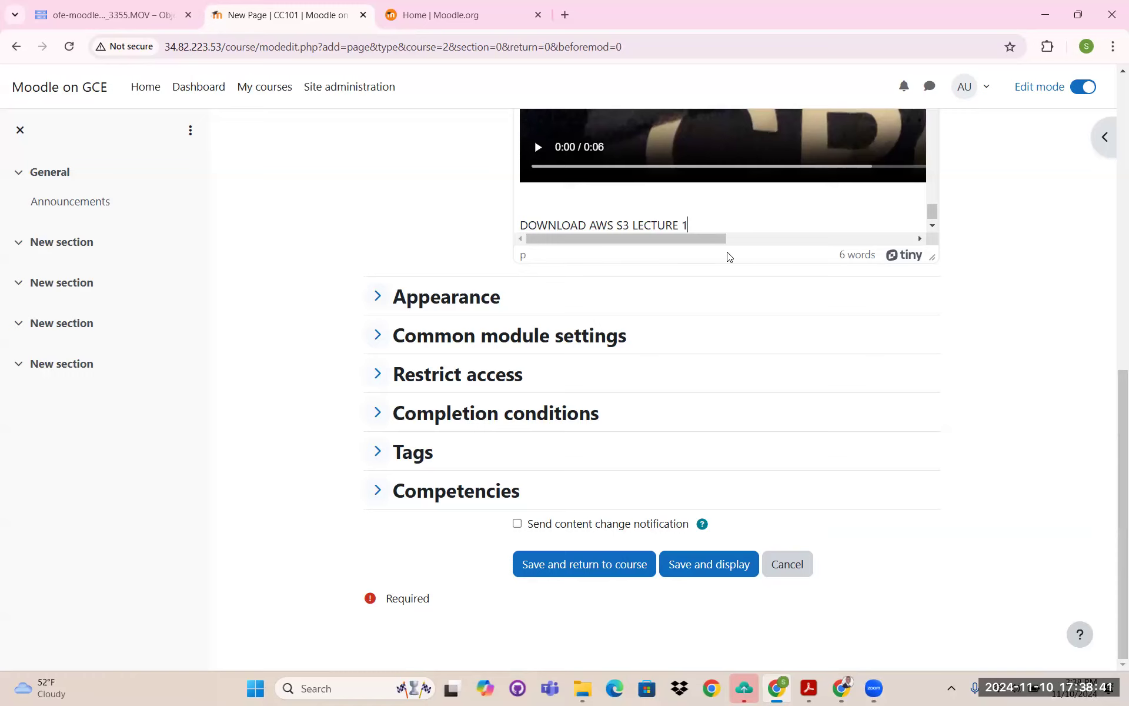
{"action": "scroll", "coordinate": [725, 254], "scroll_direction": "up", "scroll_amount": 4}
{"action": "left_click_drag", "start_coordinate": [689, 445], "coordinate": [520, 433]}
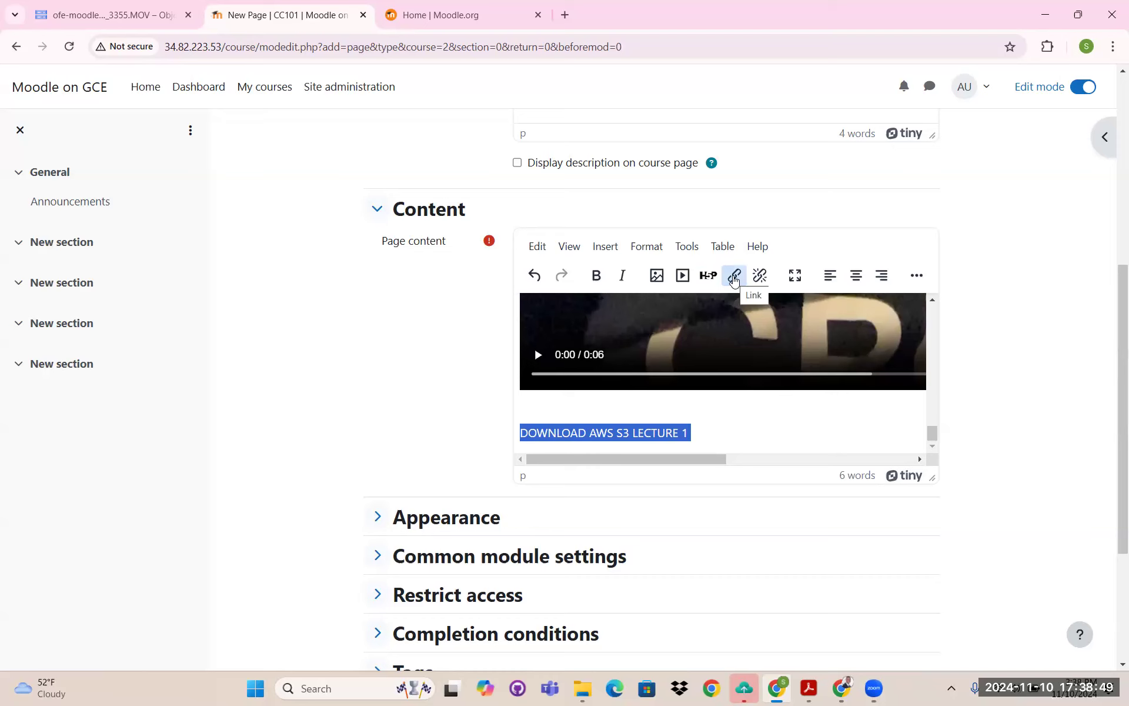
- Open Create link for the selected download text, then return to the Google Cloud tab
{"action": "left_click", "coordinate": [733, 276]}
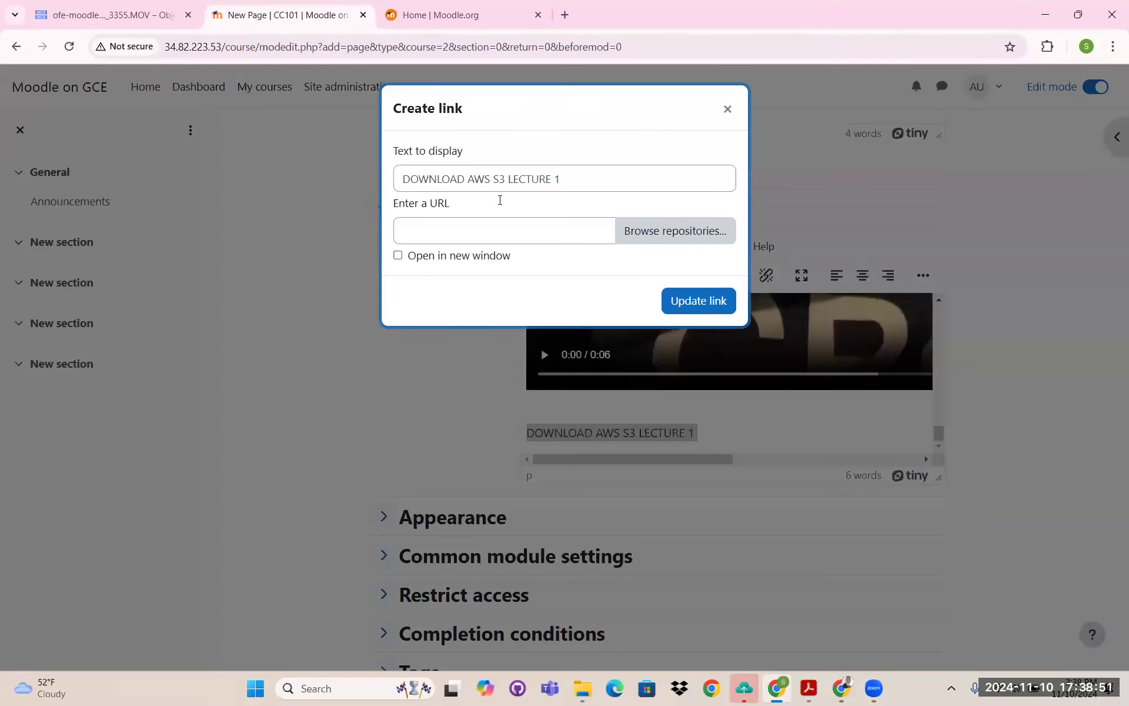
{"action": "left_click", "coordinate": [125, 19]}
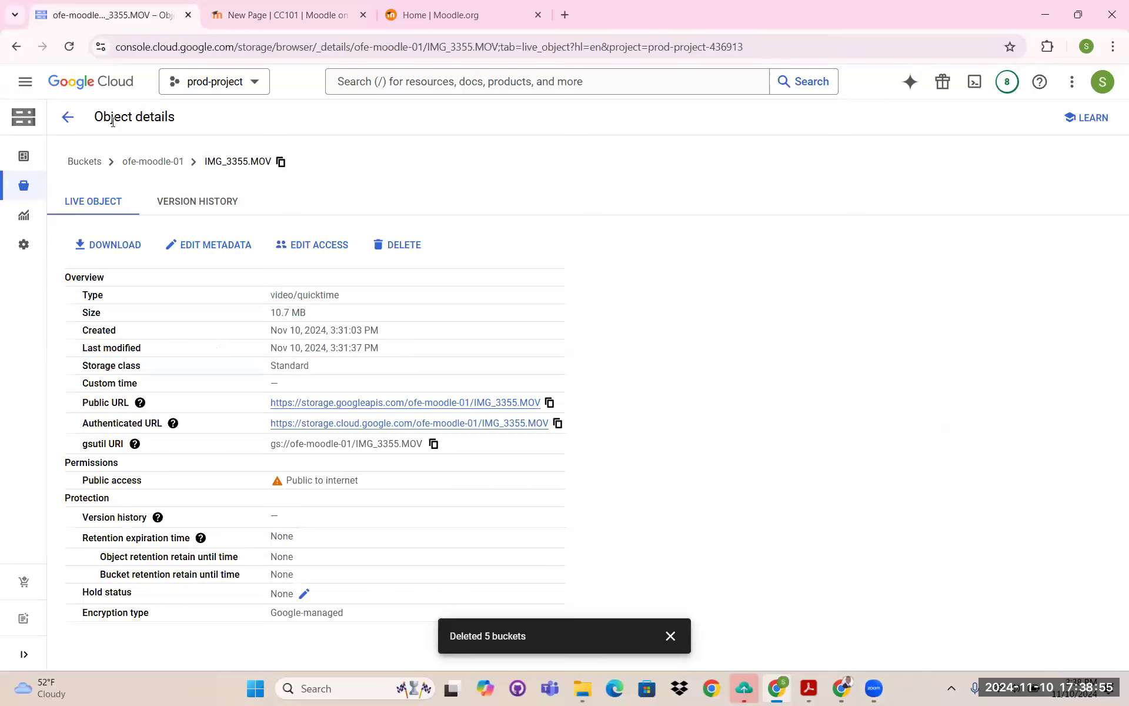
- Copy the public URL of 'My AWS Course and Hands on project.pdf' from ofe-moodle-01
{"action": "left_click", "coordinate": [157, 167]}
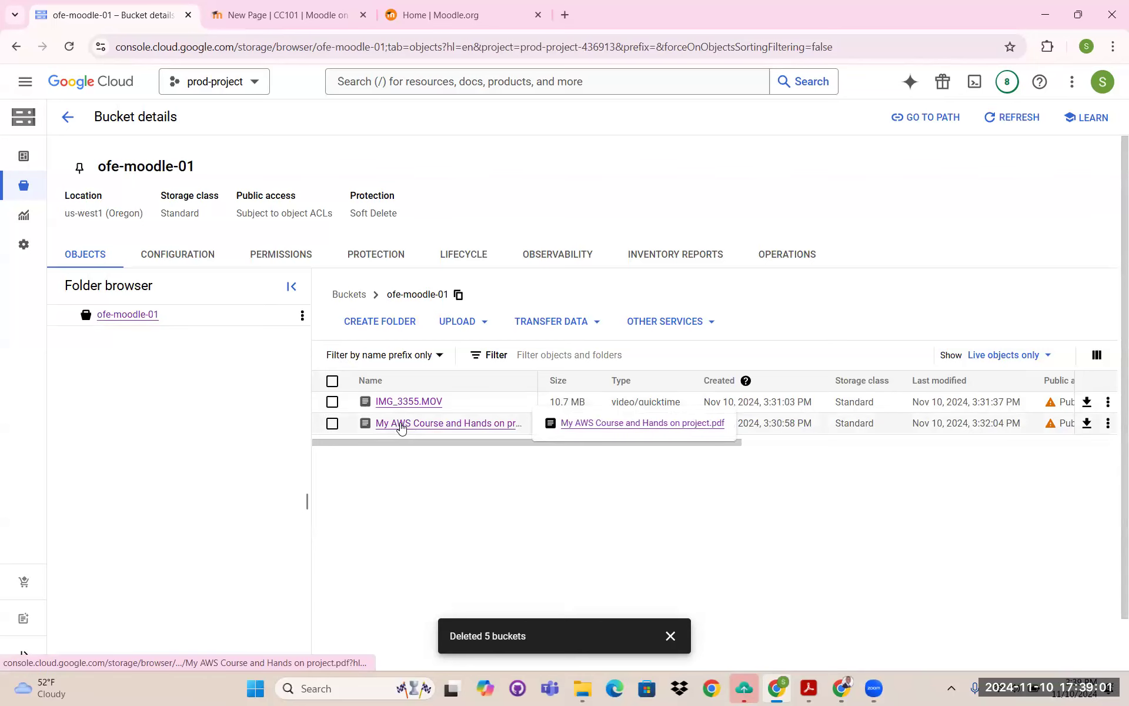
{"action": "left_click", "coordinate": [407, 424]}
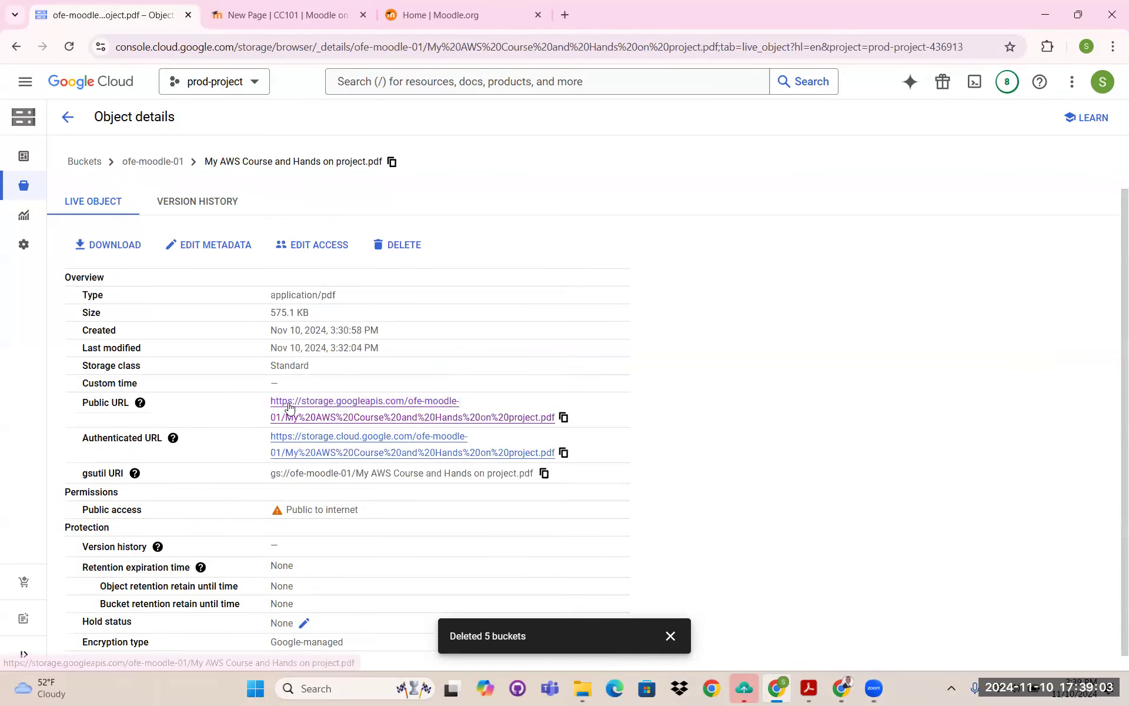
{"action": "left_click", "coordinate": [563, 417]}
- Link 'DOWNLOAD AWS S3 LECTURE 1' to the PDF's public URL
{"action": "left_click", "coordinate": [299, 18]}
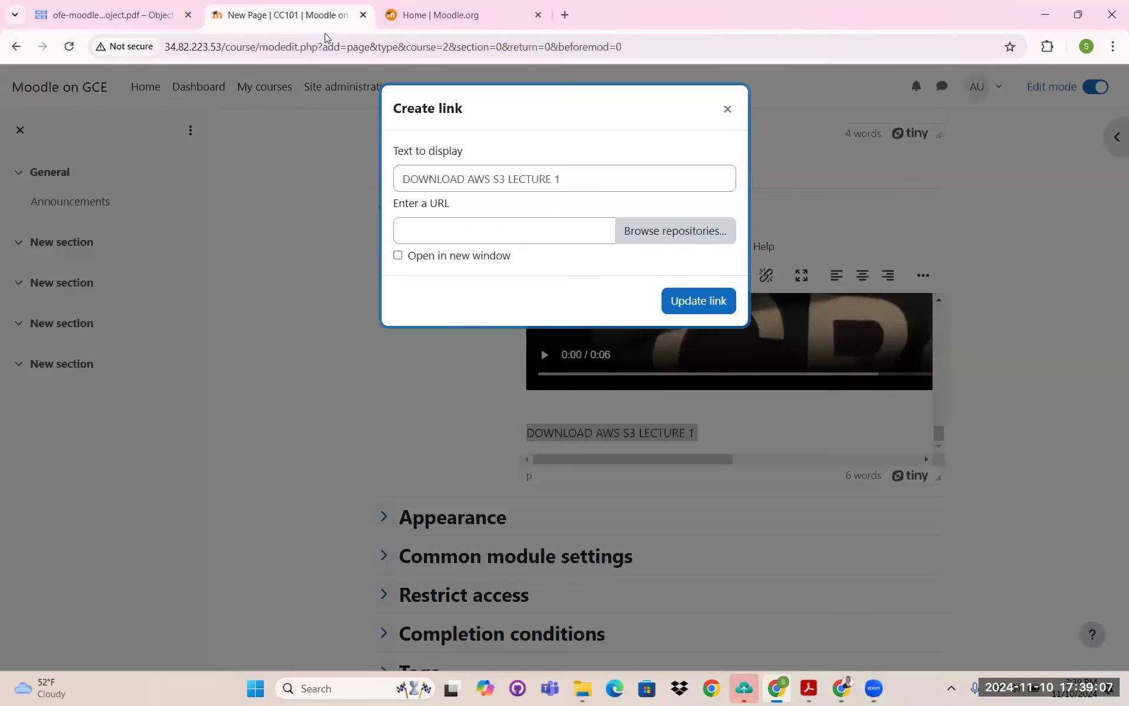
{"action": "right_click", "coordinate": [460, 236]}
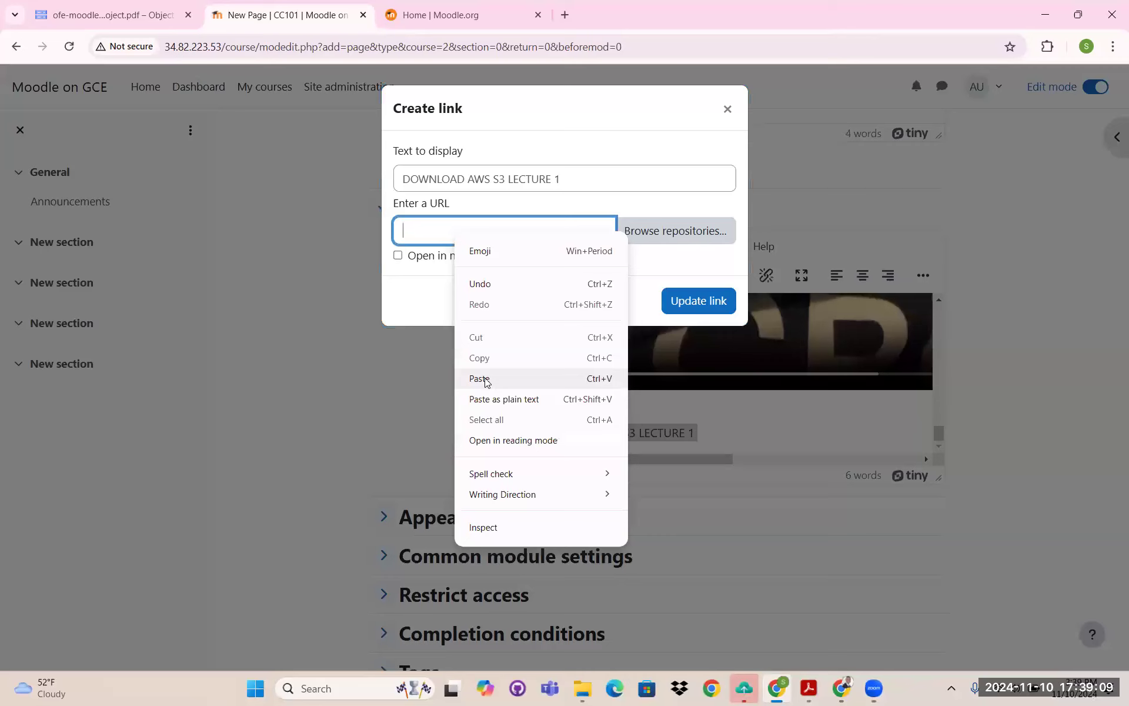
{"action": "left_click", "coordinate": [492, 376]}
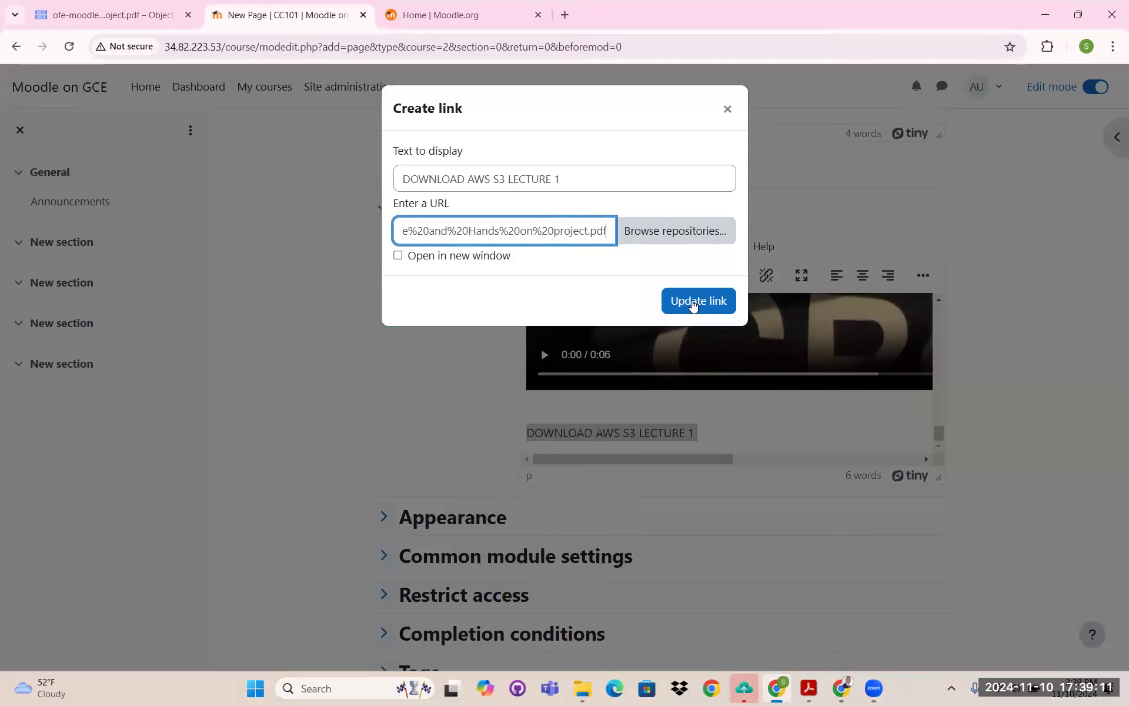
{"action": "left_click", "coordinate": [693, 303]}
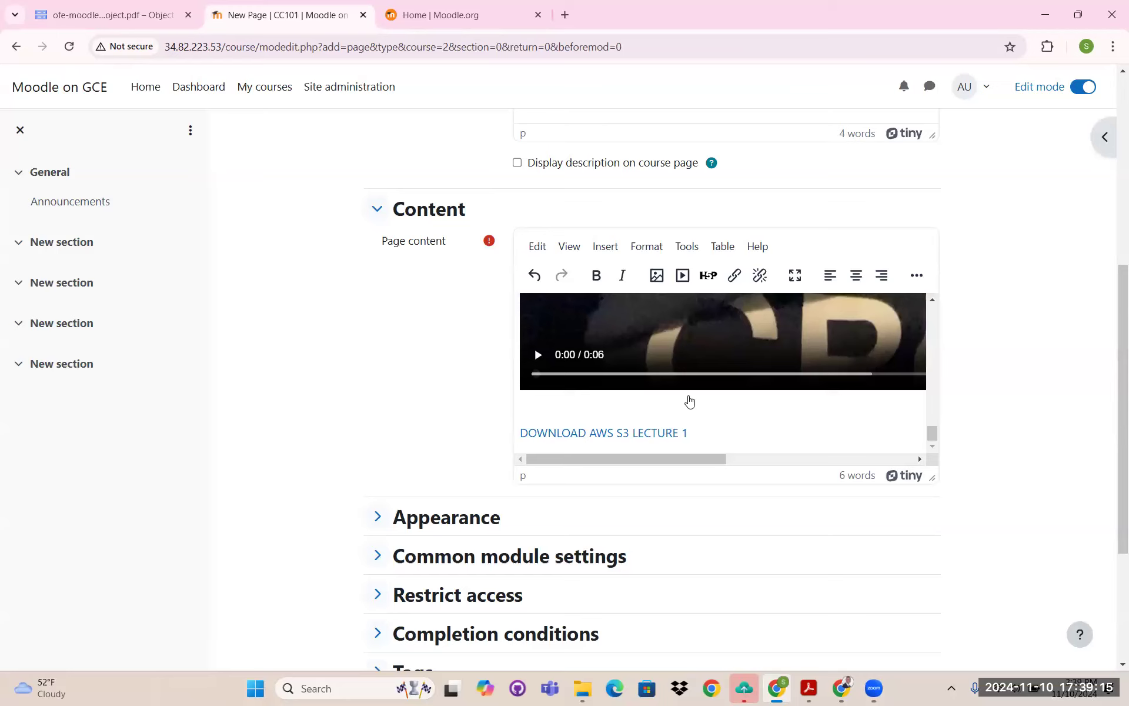
- Save the Introduction to cloud computing page and return to the course
{"action": "scroll", "coordinate": [694, 433], "scroll_direction": "down", "scroll_amount": 3}
{"action": "scroll", "coordinate": [721, 386], "scroll_direction": "up", "scroll_amount": 2}
{"action": "scroll", "coordinate": [717, 386], "scroll_direction": "down", "scroll_amount": 2}
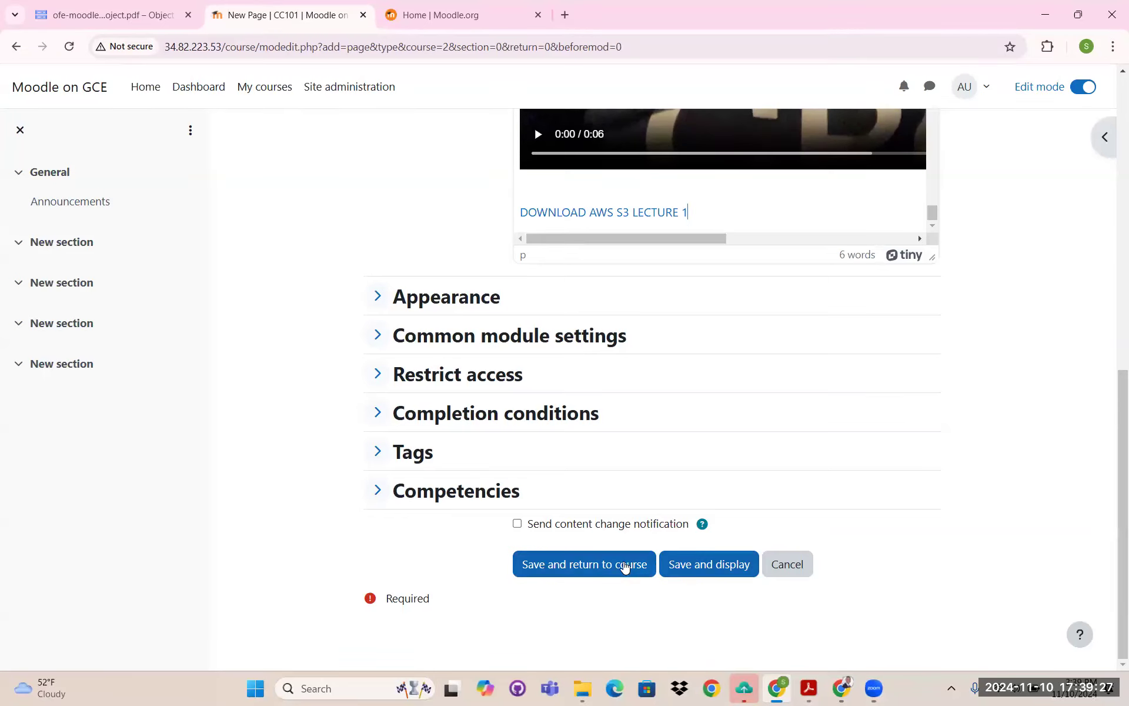
{"action": "left_click", "coordinate": [616, 569]}
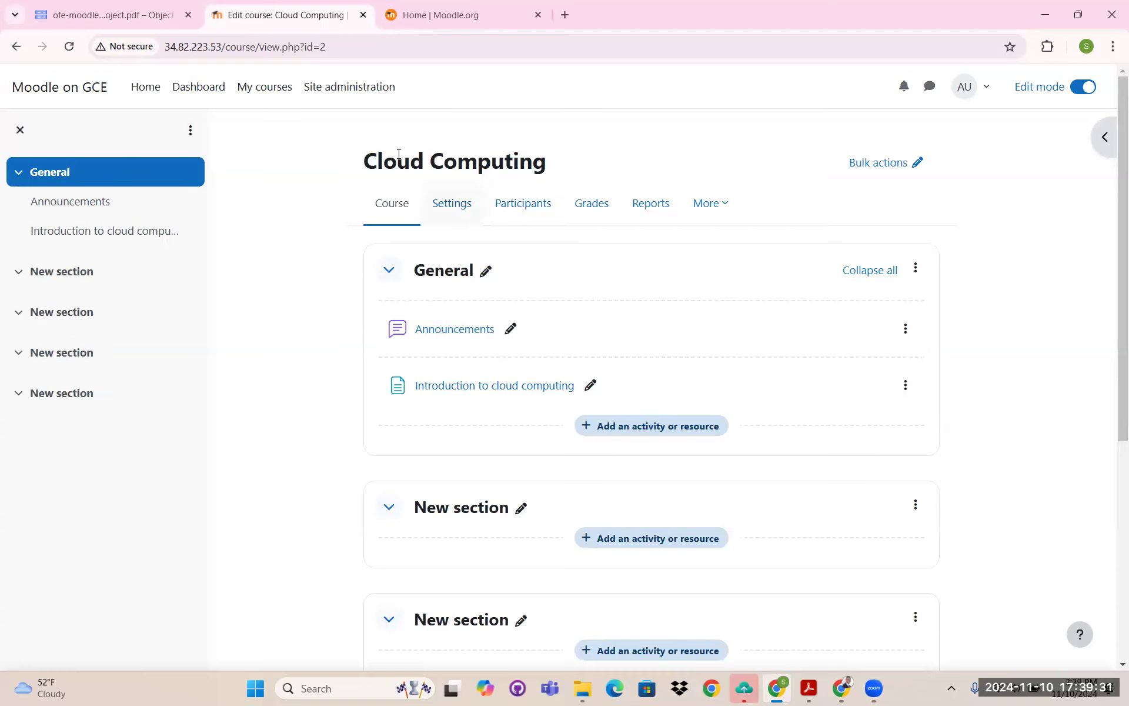
- View the Introduction to cloud computing page and check its embedded IMG_3355 video
{"action": "left_click_drag", "start_coordinate": [467, 157], "coordinate": [539, 232]}
{"action": "scroll", "coordinate": [441, 239], "scroll_direction": "down", "scroll_amount": 2}
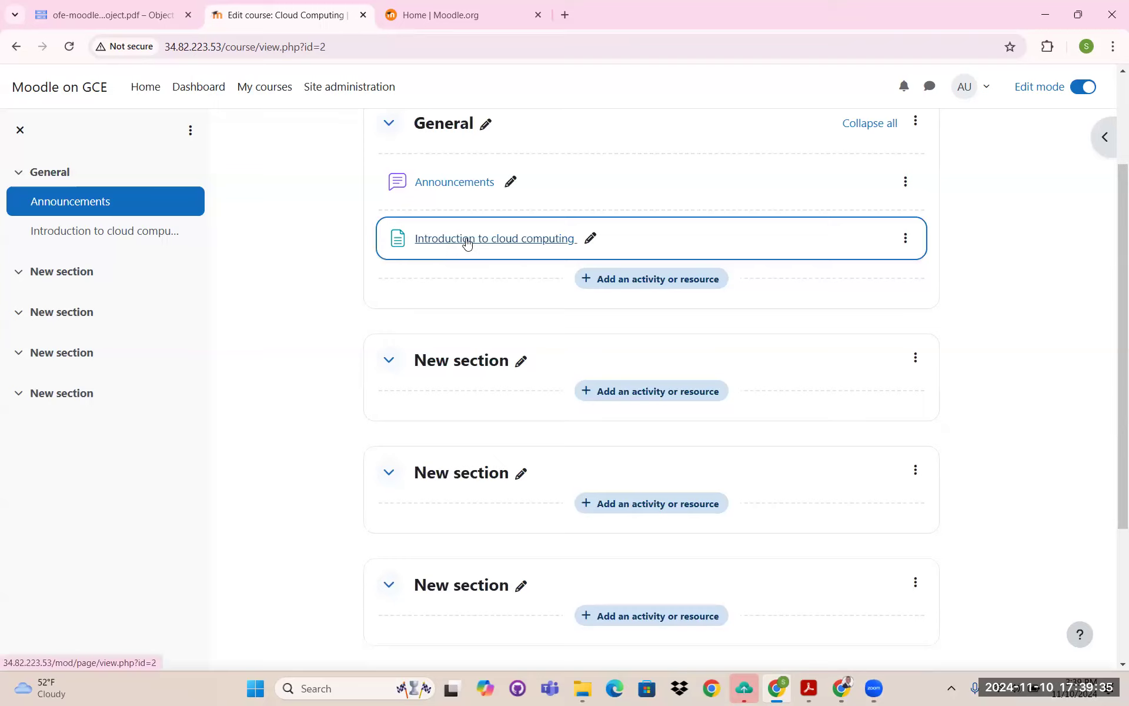
{"action": "left_click", "coordinate": [468, 241]}
{"action": "scroll", "coordinate": [628, 303], "scroll_direction": "down", "scroll_amount": 4}
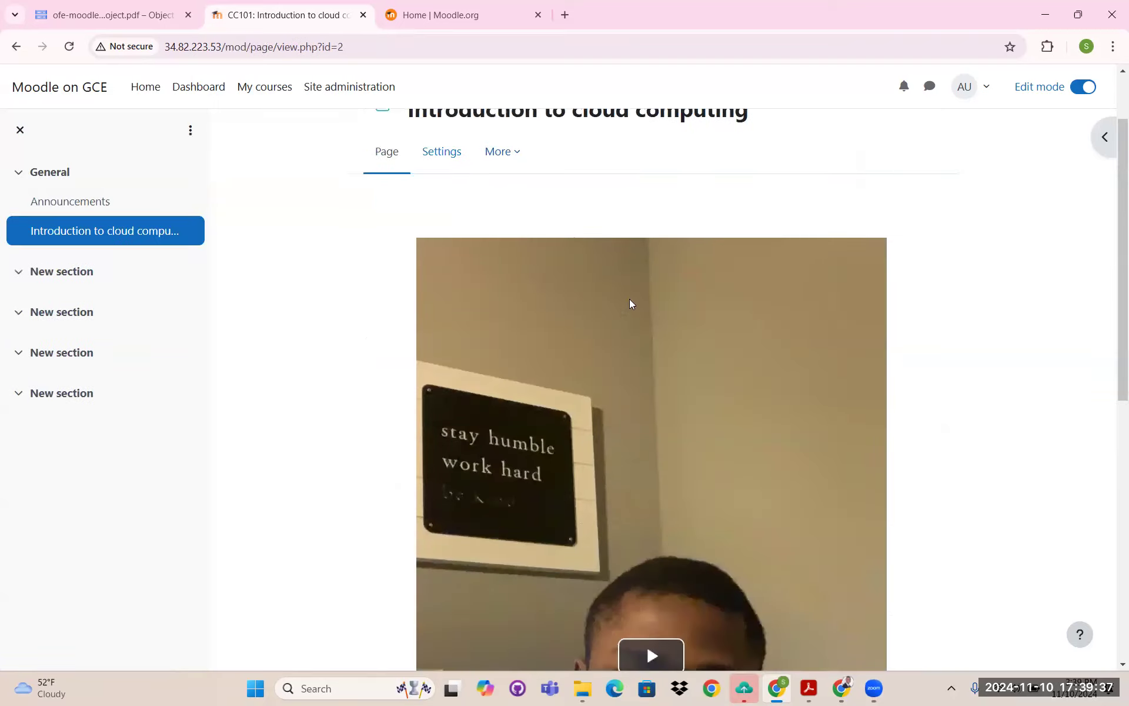
{"action": "scroll", "coordinate": [658, 399], "scroll_direction": "down", "scroll_amount": 3}
{"action": "scroll", "coordinate": [616, 289], "scroll_direction": "down", "scroll_amount": 1}
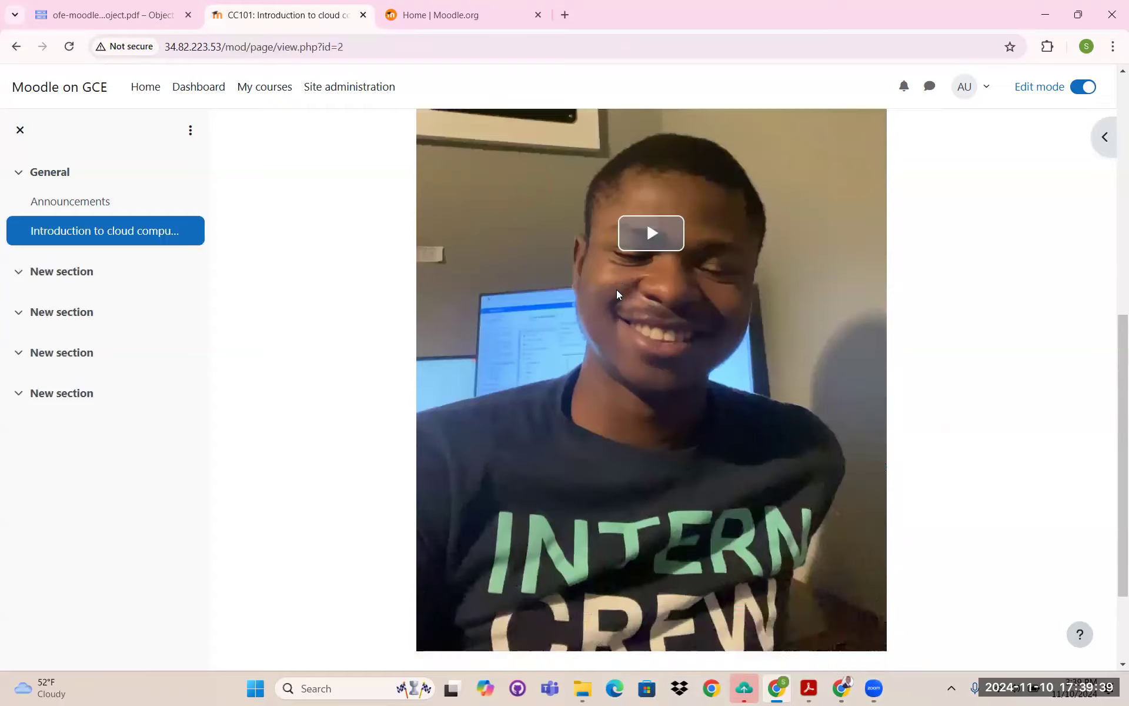
{"action": "scroll", "coordinate": [614, 287], "scroll_direction": "up", "scroll_amount": 7}
{"action": "scroll", "coordinate": [614, 288], "scroll_direction": "down", "scroll_amount": 5}
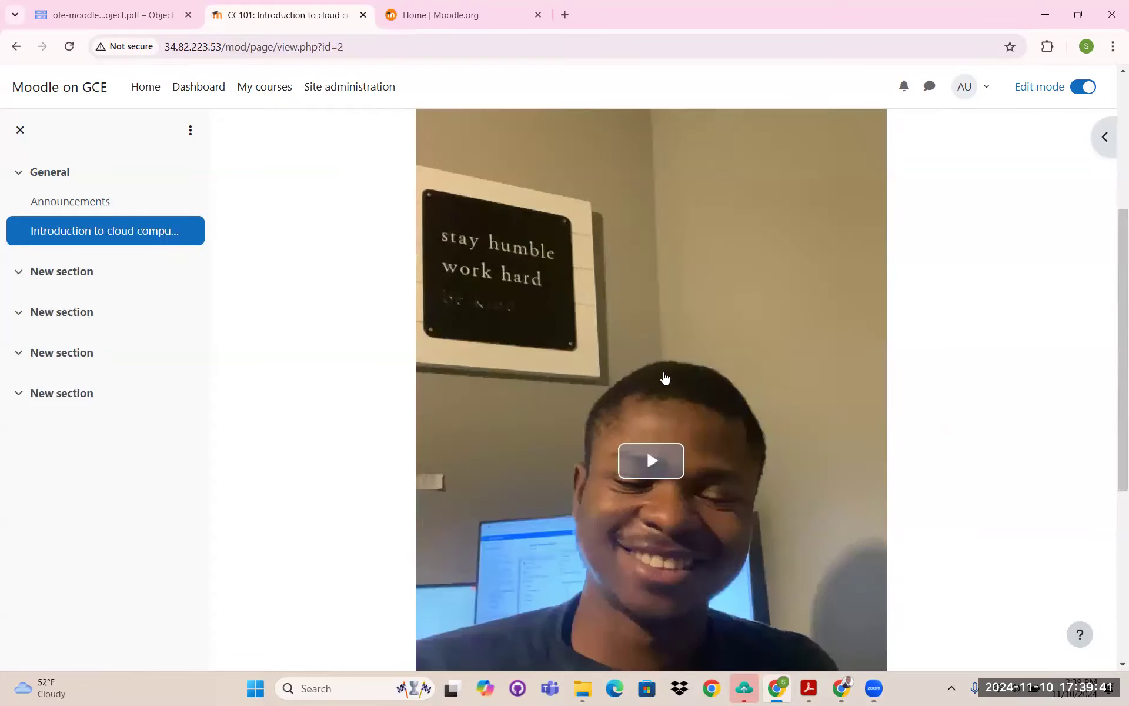
{"action": "scroll", "coordinate": [681, 369], "scroll_direction": "down", "scroll_amount": 3}
{"action": "scroll", "coordinate": [679, 363], "scroll_direction": "down", "scroll_amount": 1}
{"action": "scroll", "coordinate": [680, 362], "scroll_direction": "up", "scroll_amount": 6}
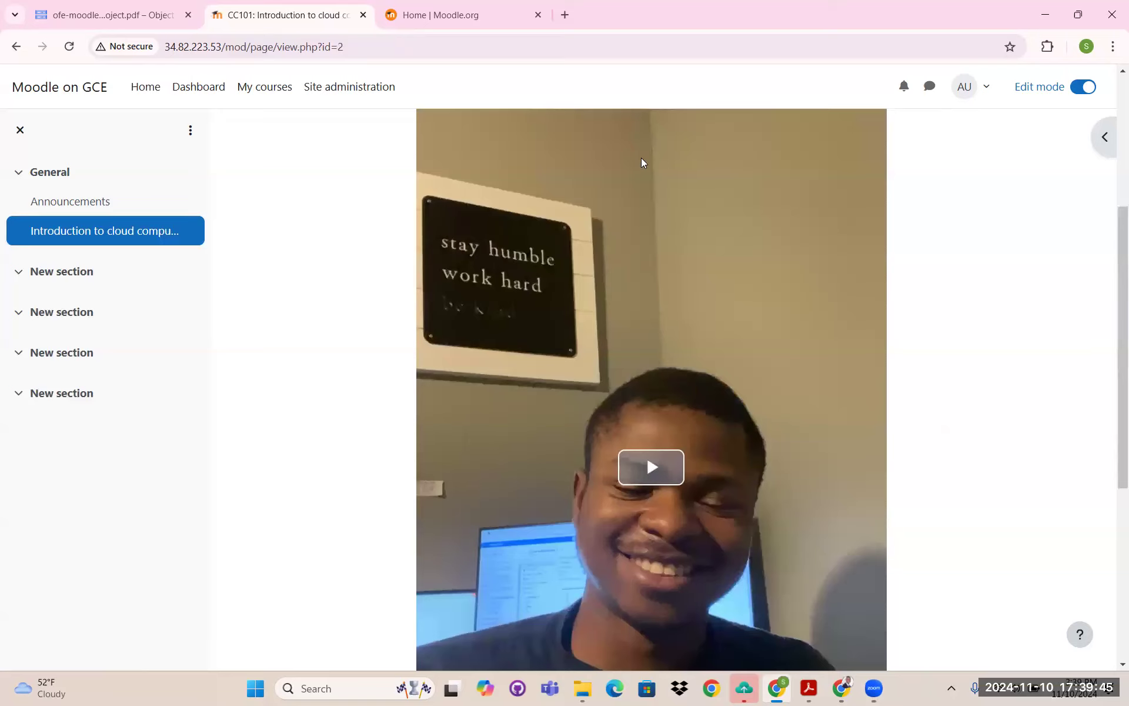
{"action": "scroll", "coordinate": [641, 158], "scroll_direction": "up", "scroll_amount": 4}
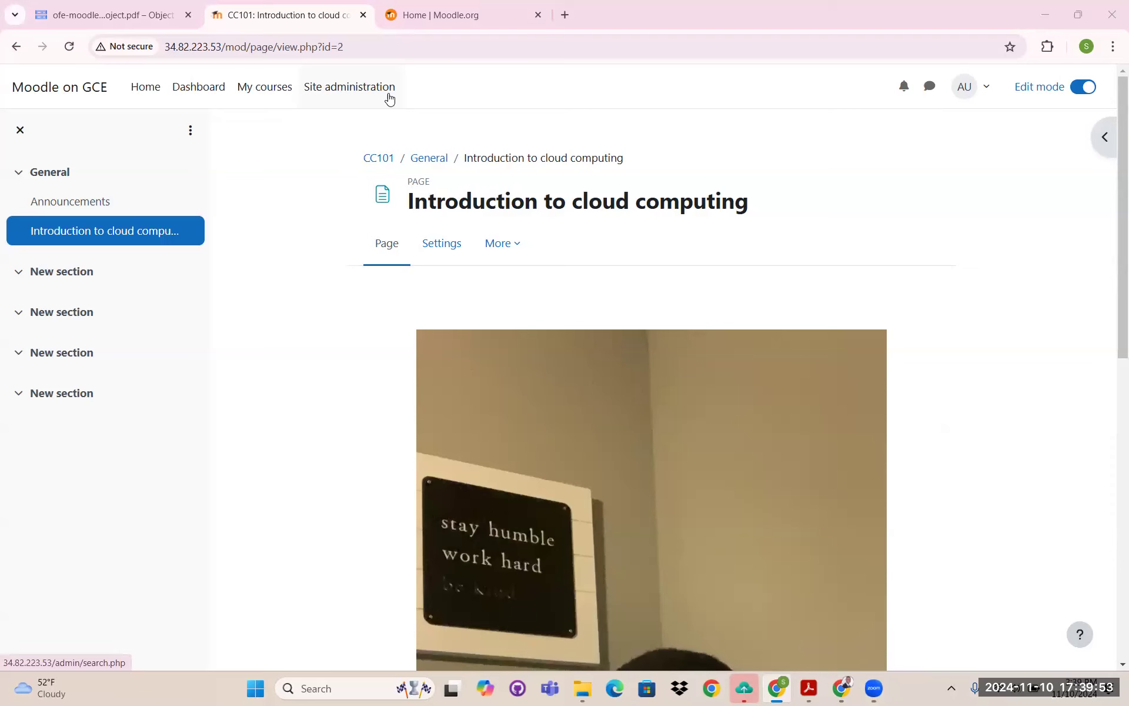
- Go to Site administration > Appearance > Logos
{"action": "left_click", "coordinate": [339, 90]}
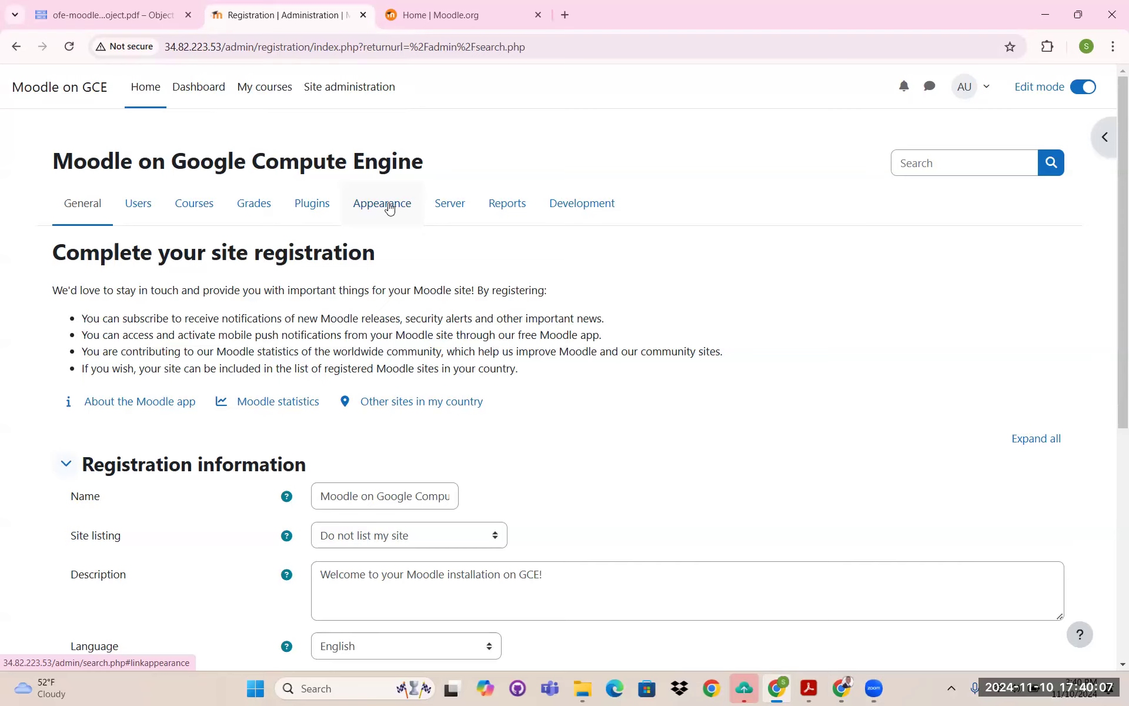
{"action": "left_click", "coordinate": [388, 206]}
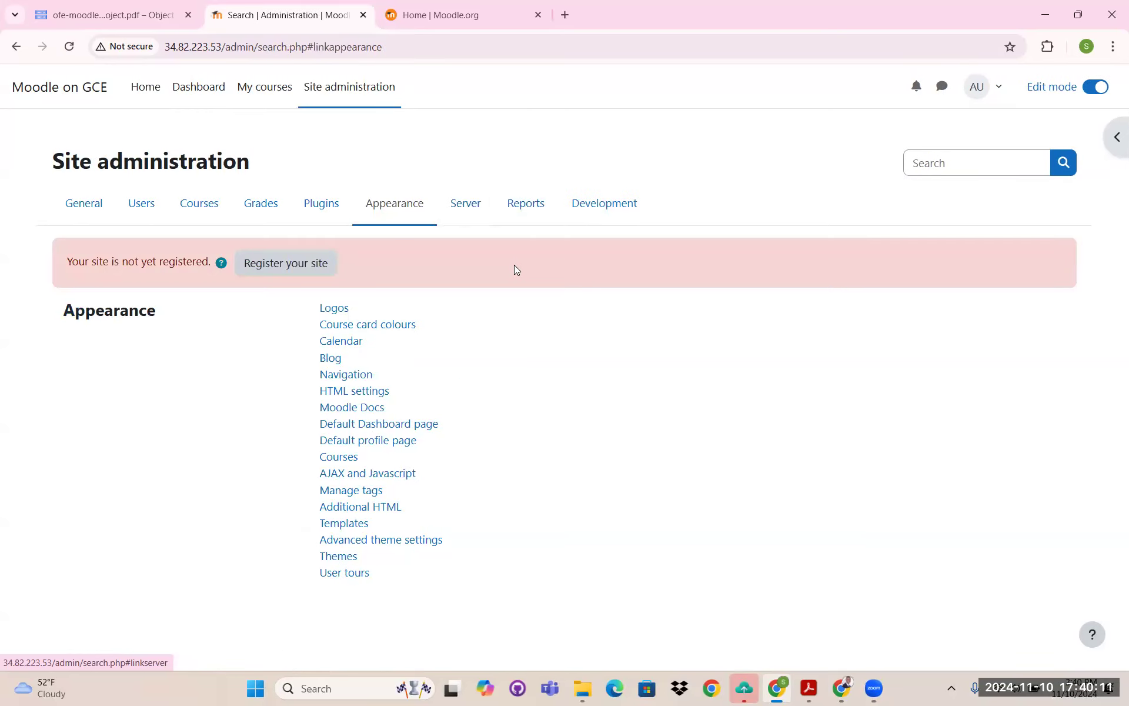
{"action": "left_click", "coordinate": [341, 310]}
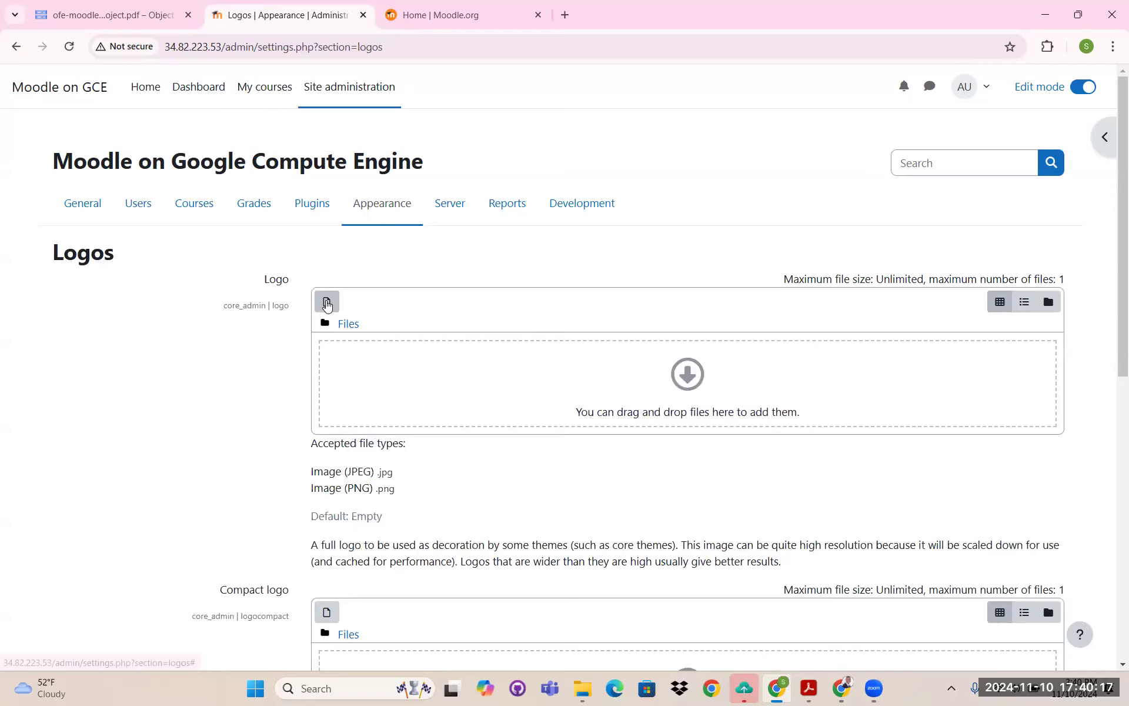
- Upload the screenshot JPG as the main site Logo
{"action": "left_click", "coordinate": [327, 303]}
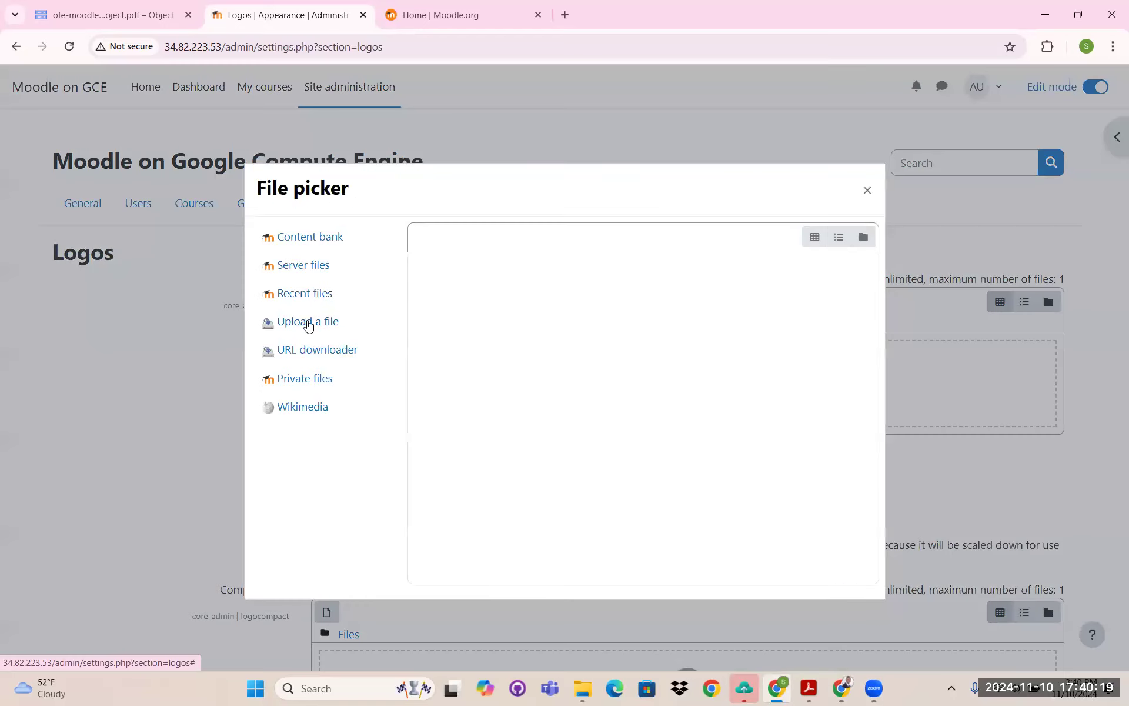
{"action": "left_click", "coordinate": [308, 322]}
{"action": "left_click", "coordinate": [459, 313]}
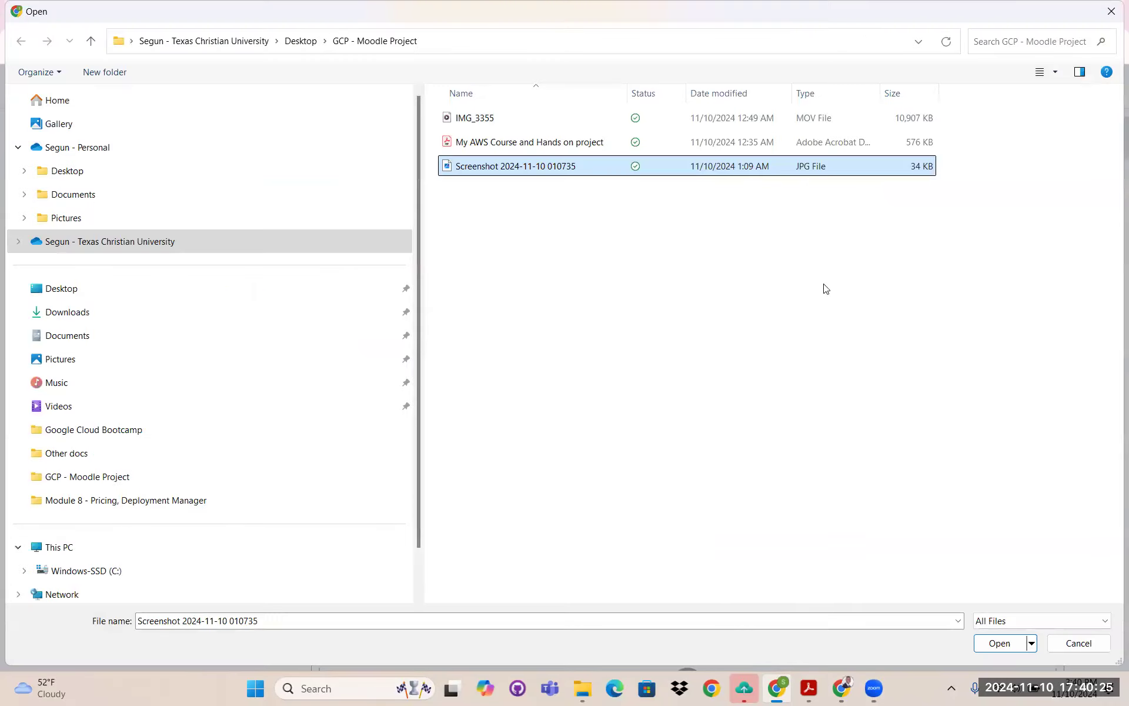
{"action": "left_click", "coordinate": [994, 647]}
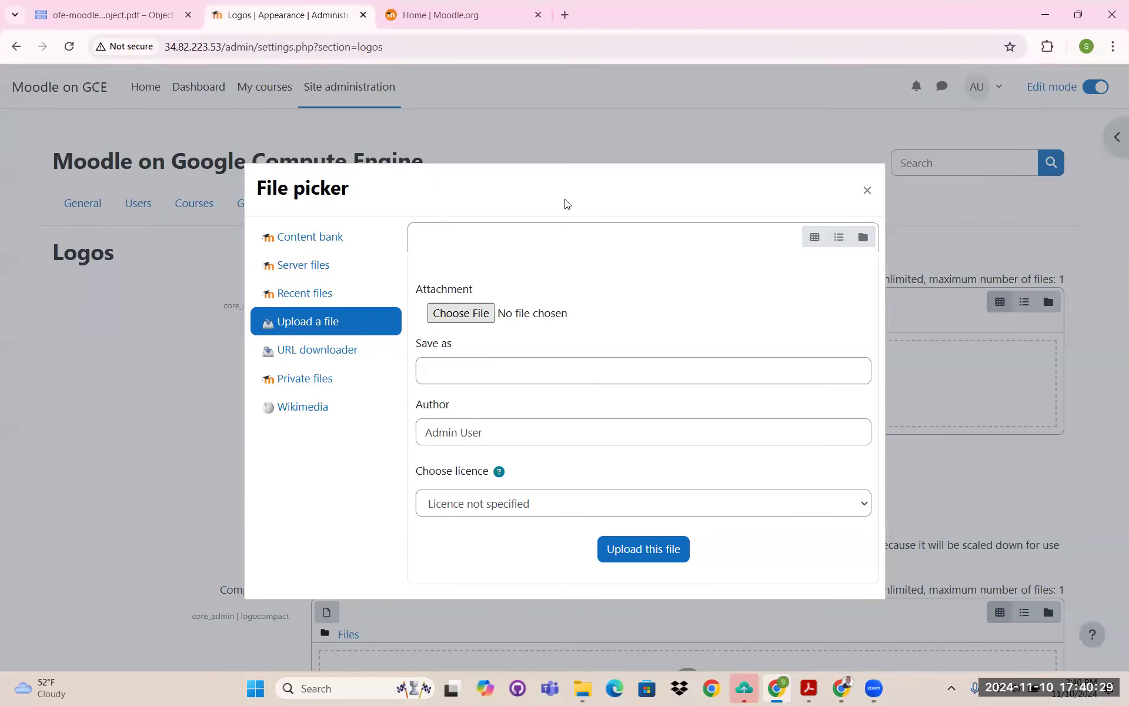
{"action": "left_click", "coordinate": [642, 550]}
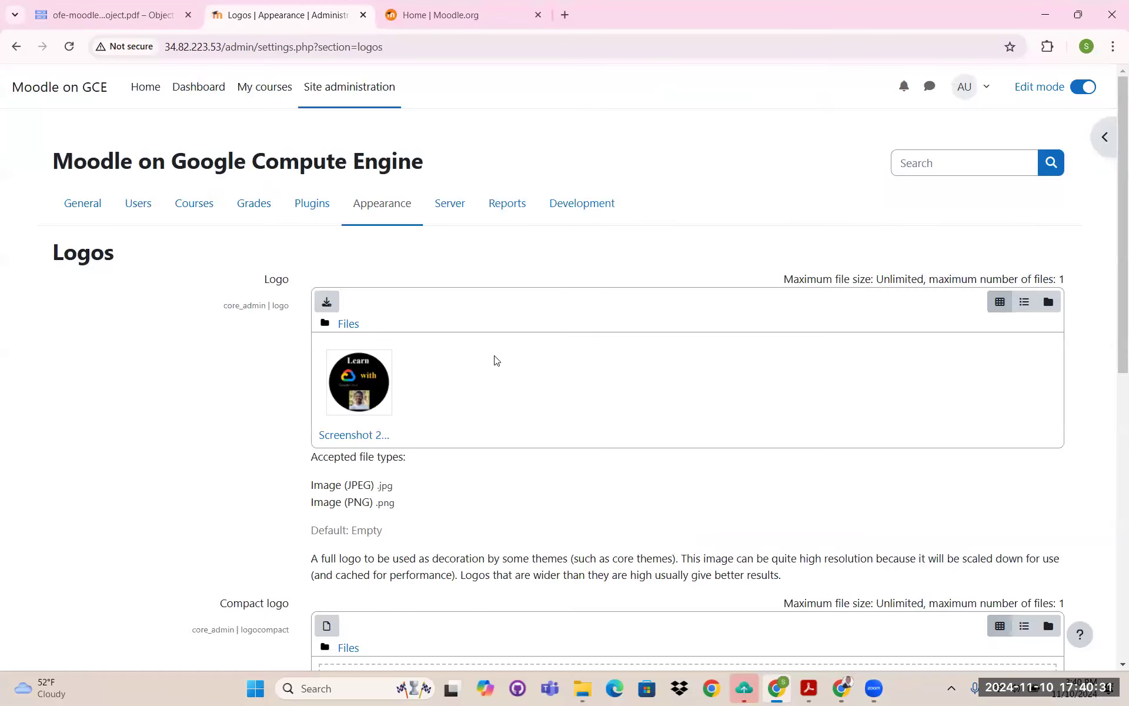
- Upload the same screenshot image as the Compact logo
{"action": "scroll", "coordinate": [602, 407], "scroll_direction": "down", "scroll_amount": 4}
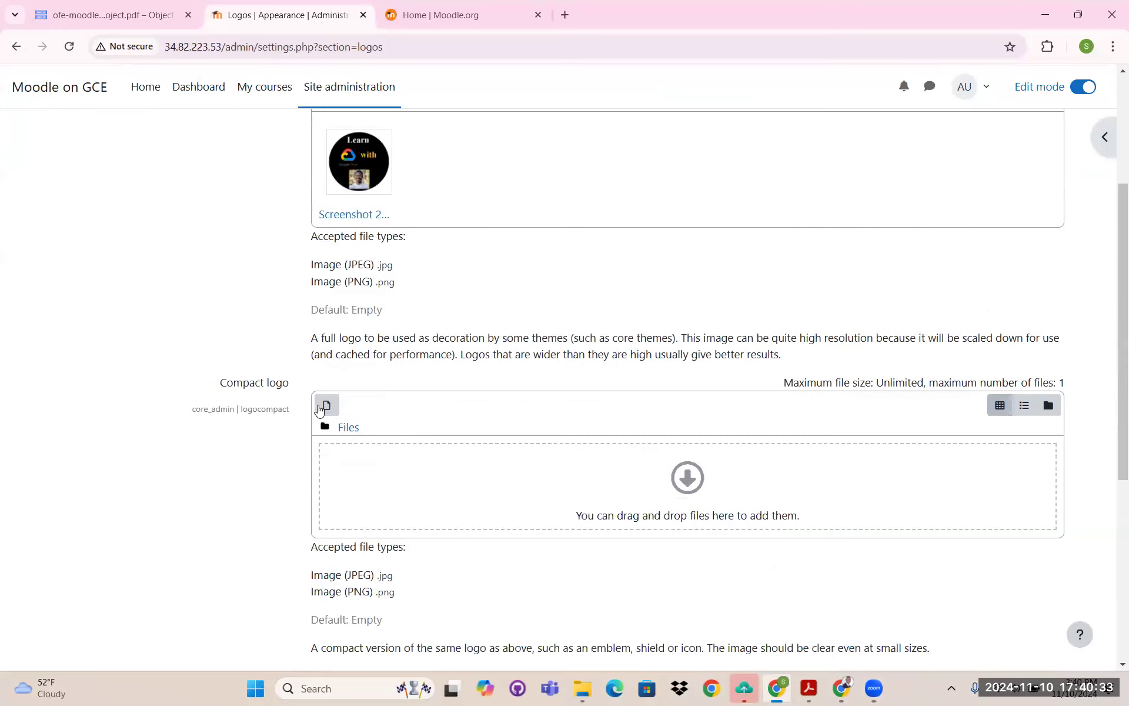
{"action": "left_click", "coordinate": [331, 407]}
{"action": "left_click", "coordinate": [329, 322]}
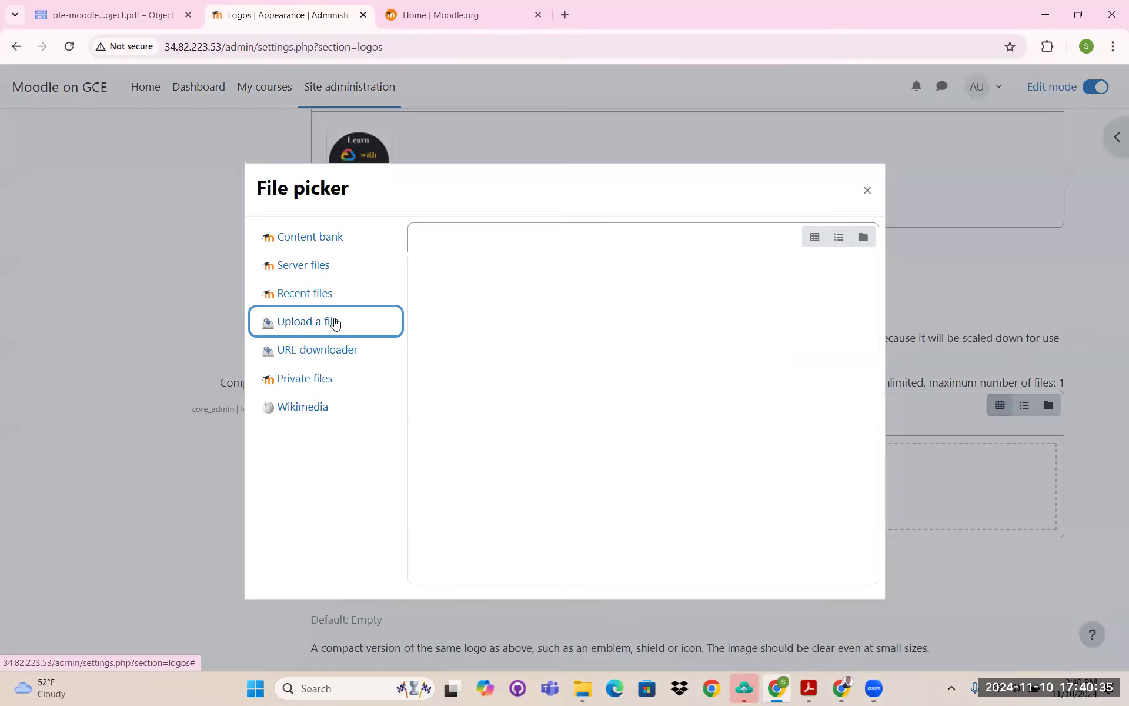
{"action": "left_click", "coordinate": [457, 314]}
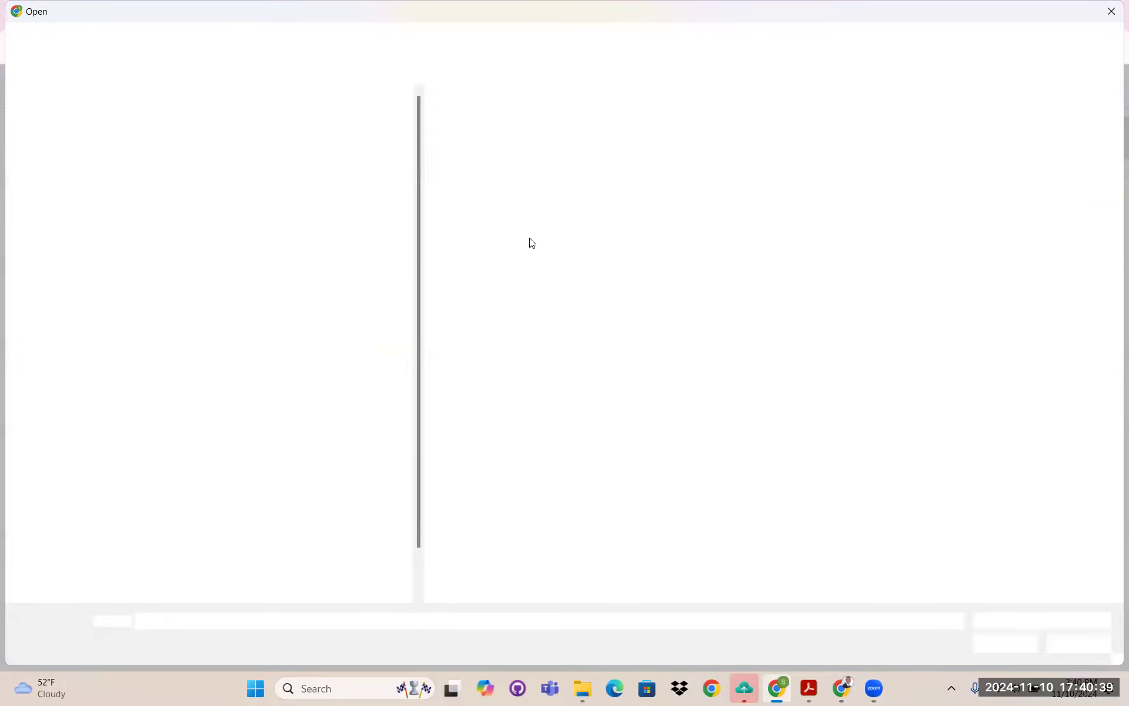
{"action": "left_click", "coordinate": [997, 643]}
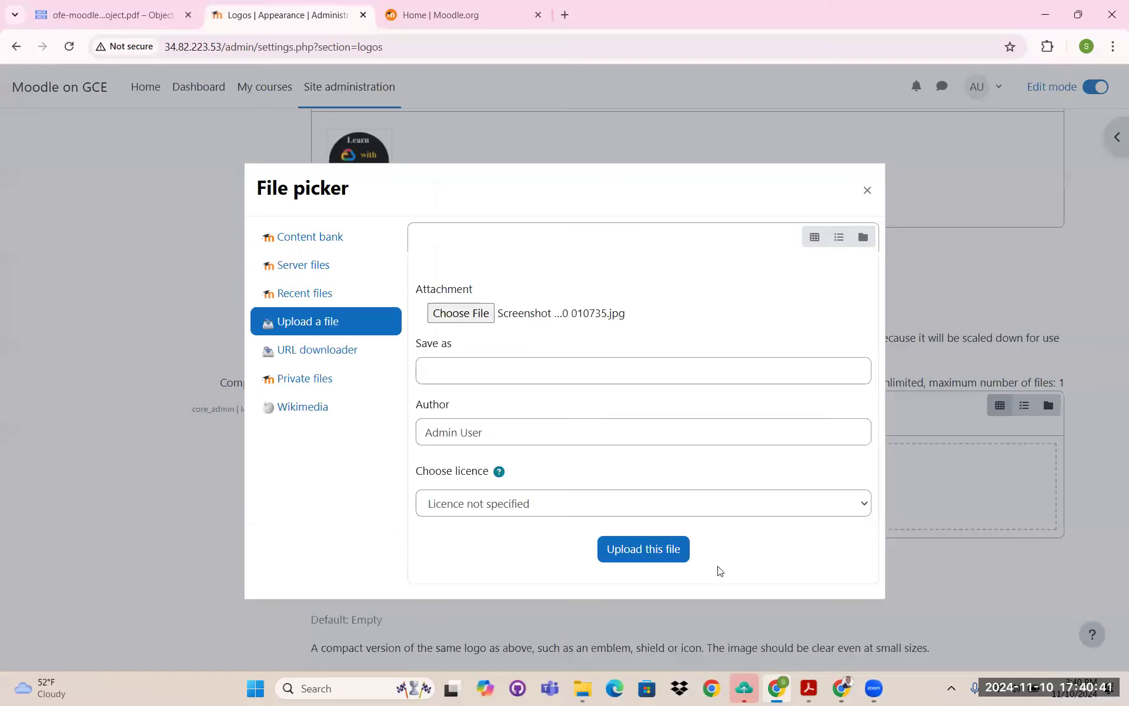
{"action": "left_click", "coordinate": [650, 549]}
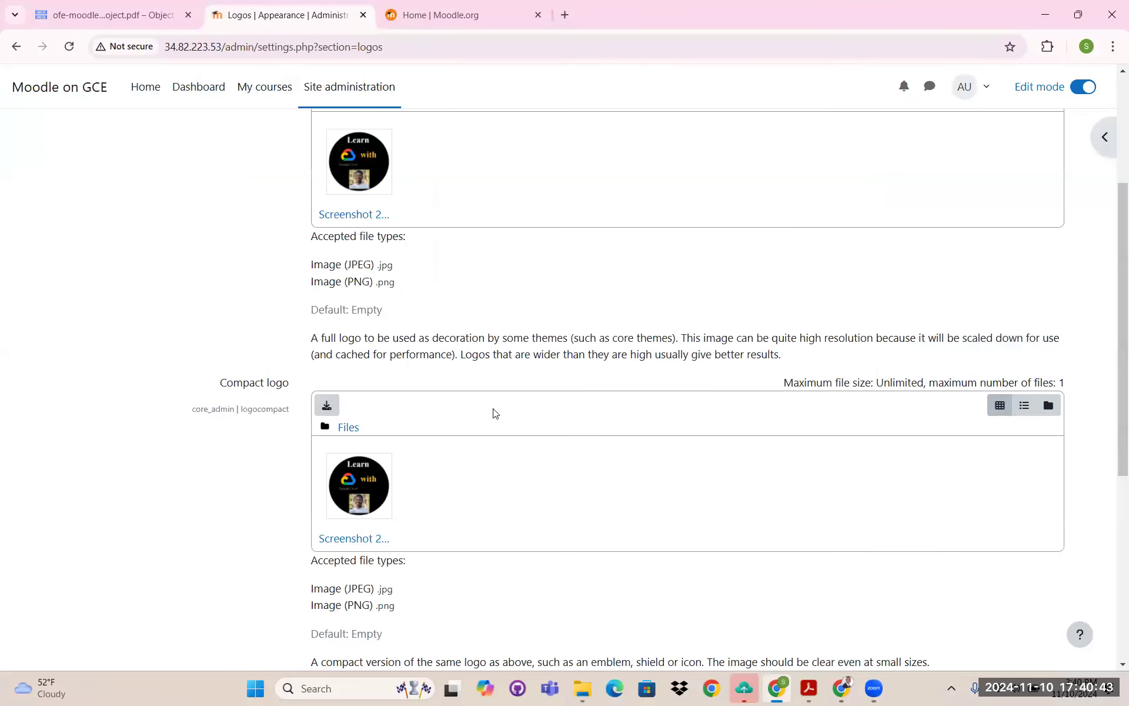
- Upload the same screenshot image as the Favicon
{"action": "scroll", "coordinate": [493, 412], "scroll_direction": "down", "scroll_amount": 5}
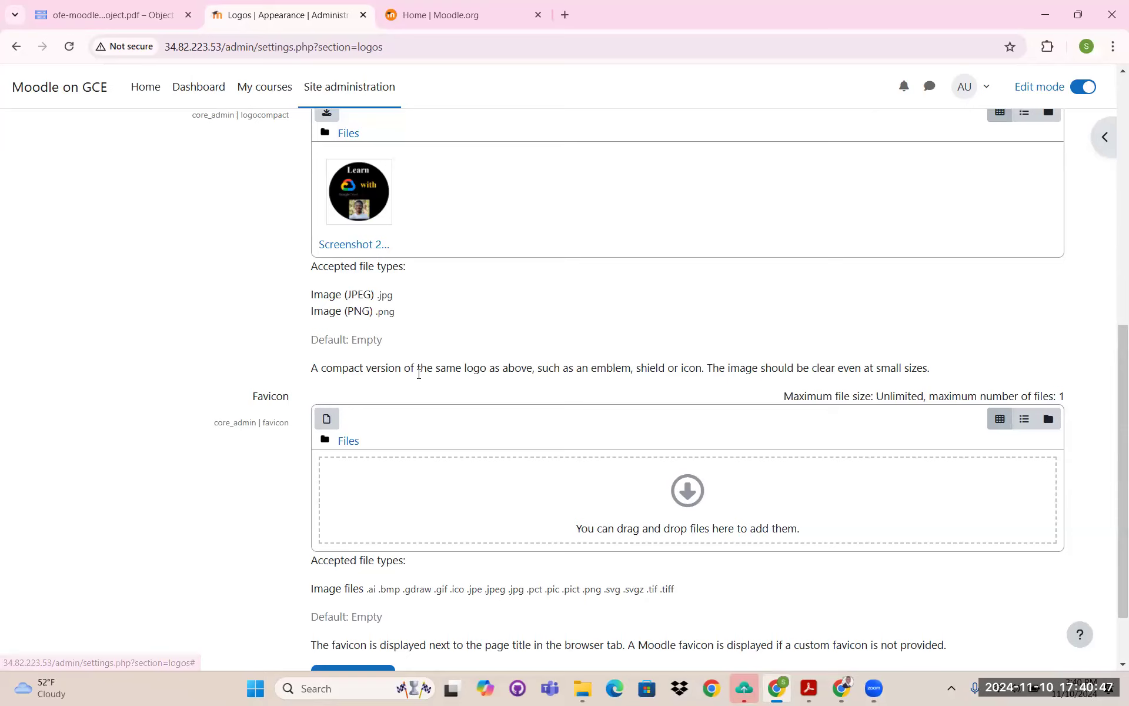
{"action": "left_click", "coordinate": [326, 419]}
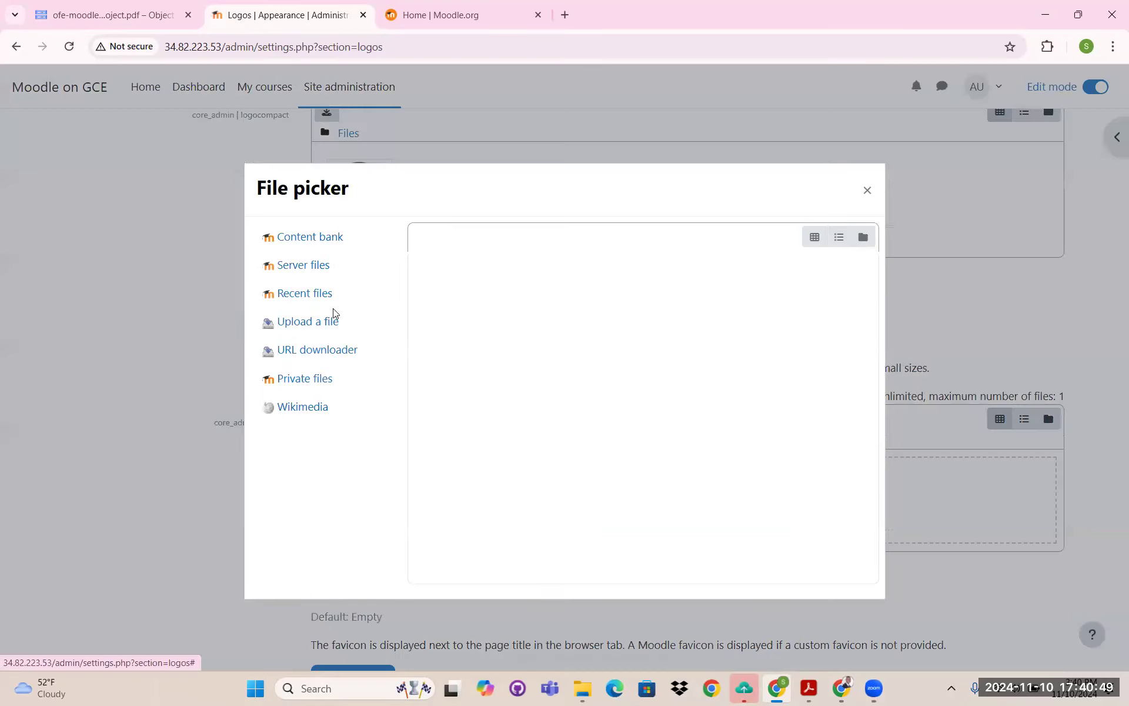
{"action": "left_click", "coordinate": [303, 323]}
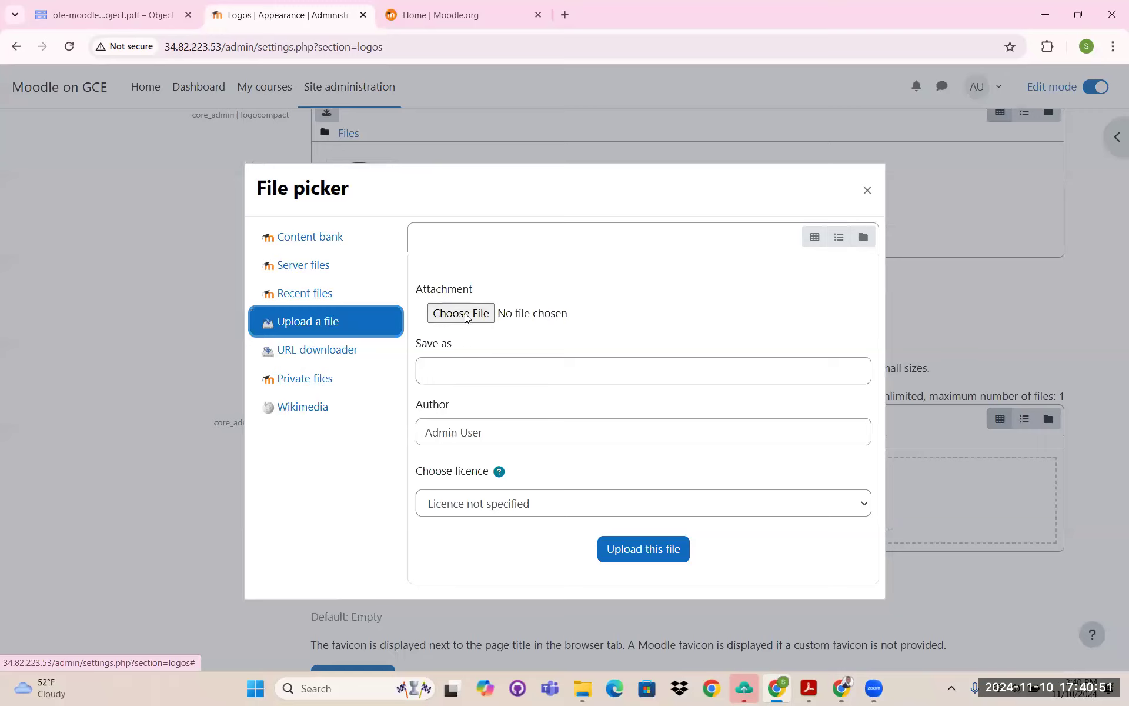
{"action": "left_click", "coordinate": [474, 314]}
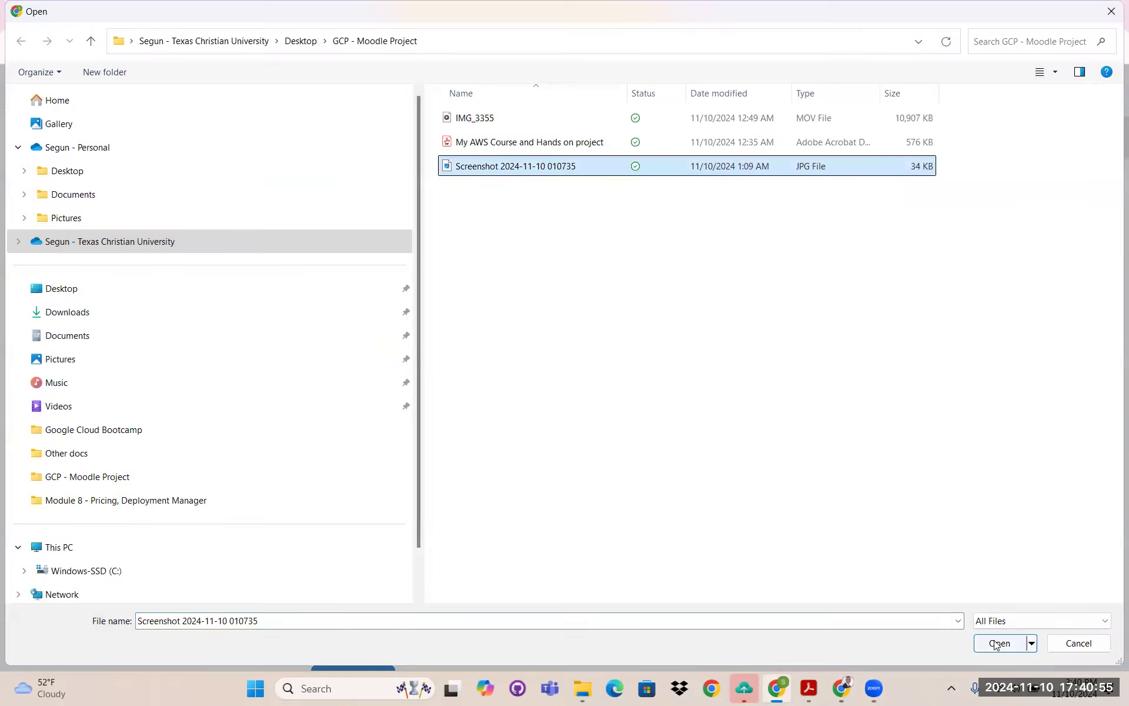
{"action": "left_click", "coordinate": [994, 645]}
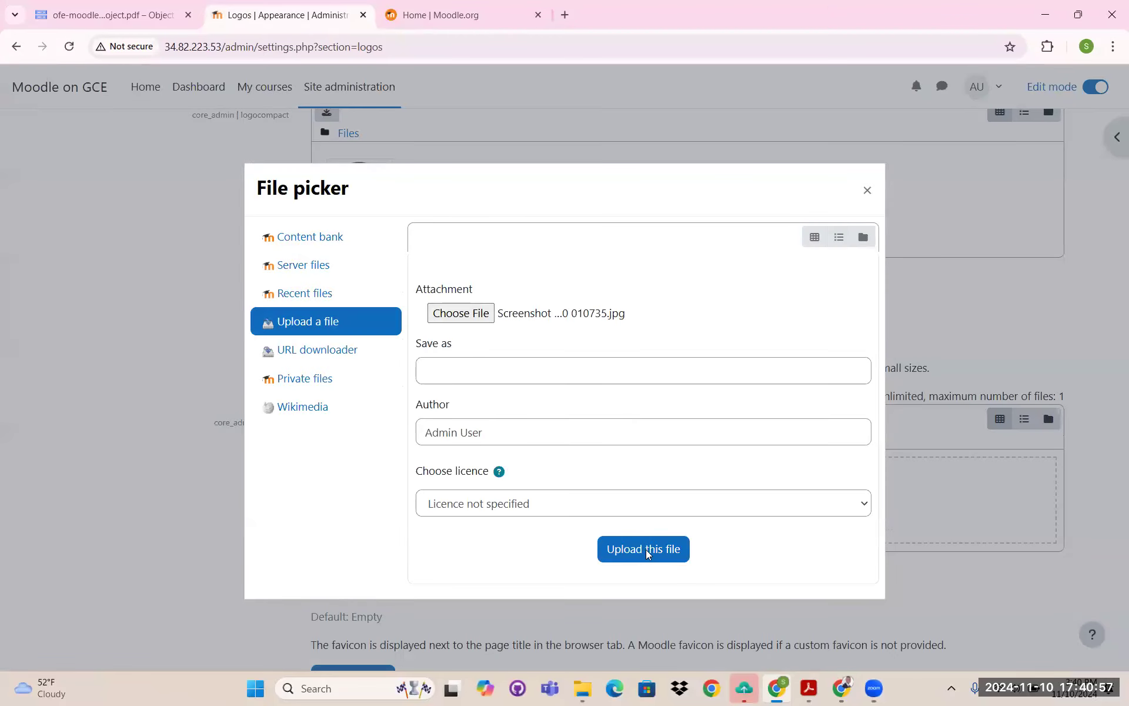
{"action": "left_click", "coordinate": [647, 550]}
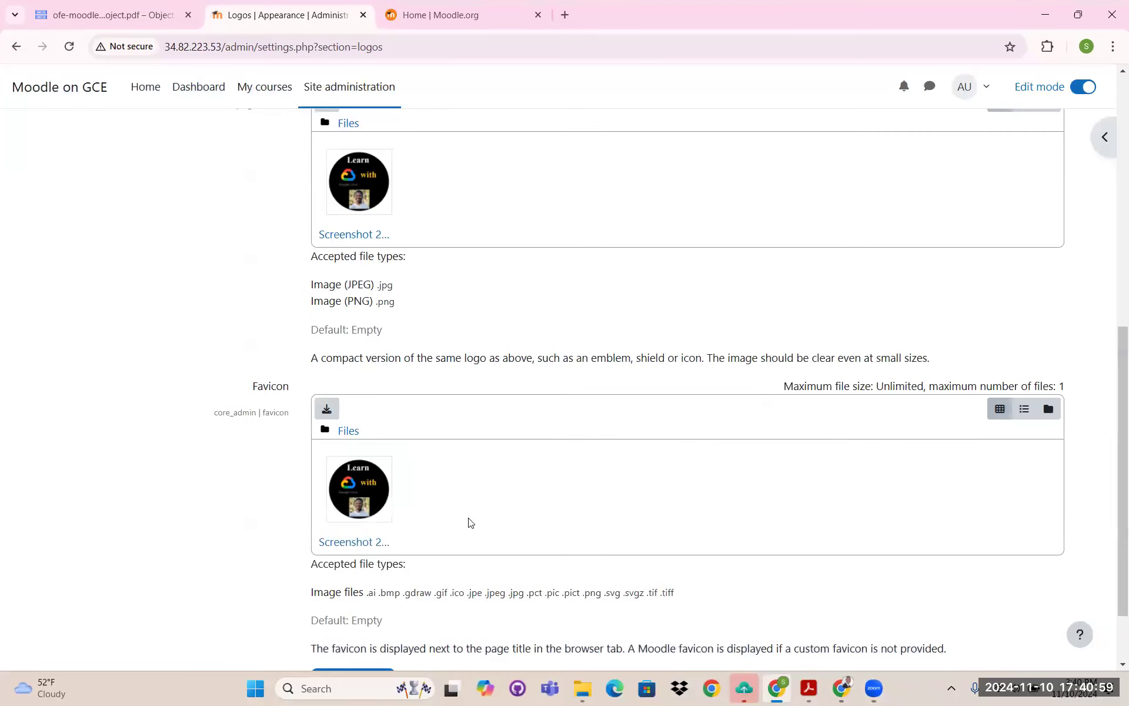
{"action": "scroll", "coordinate": [378, 564], "scroll_direction": "down", "scroll_amount": 2}
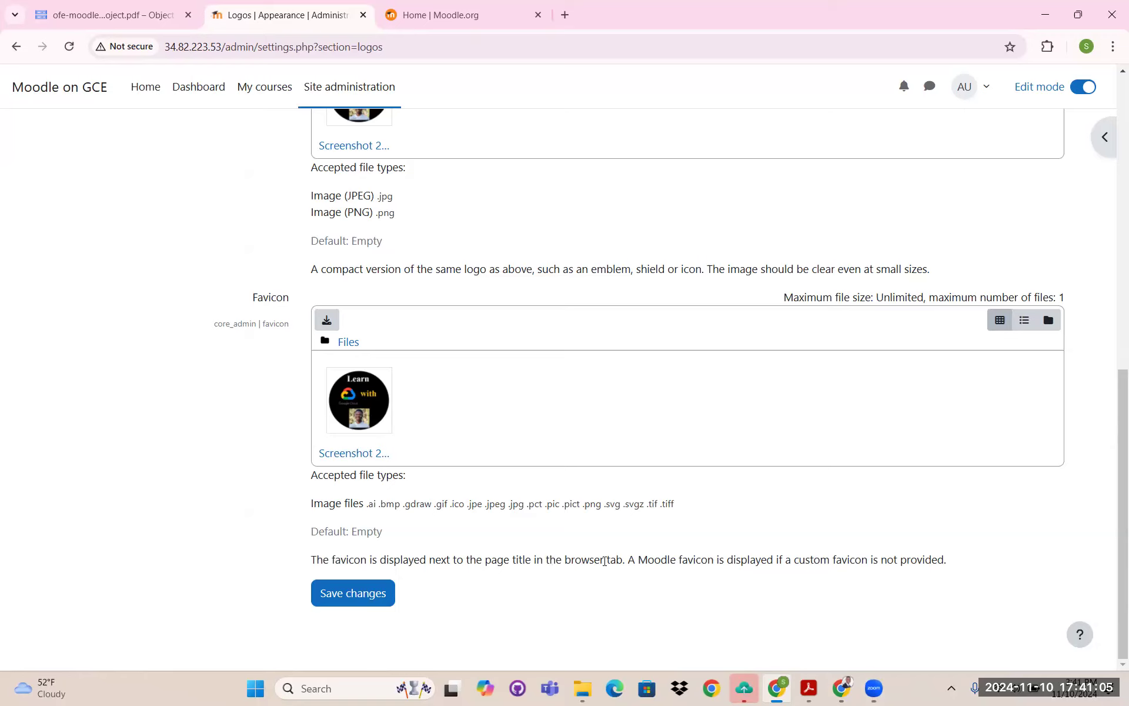
- Save the logo settings and go to My courses
{"action": "left_click", "coordinate": [376, 586]}
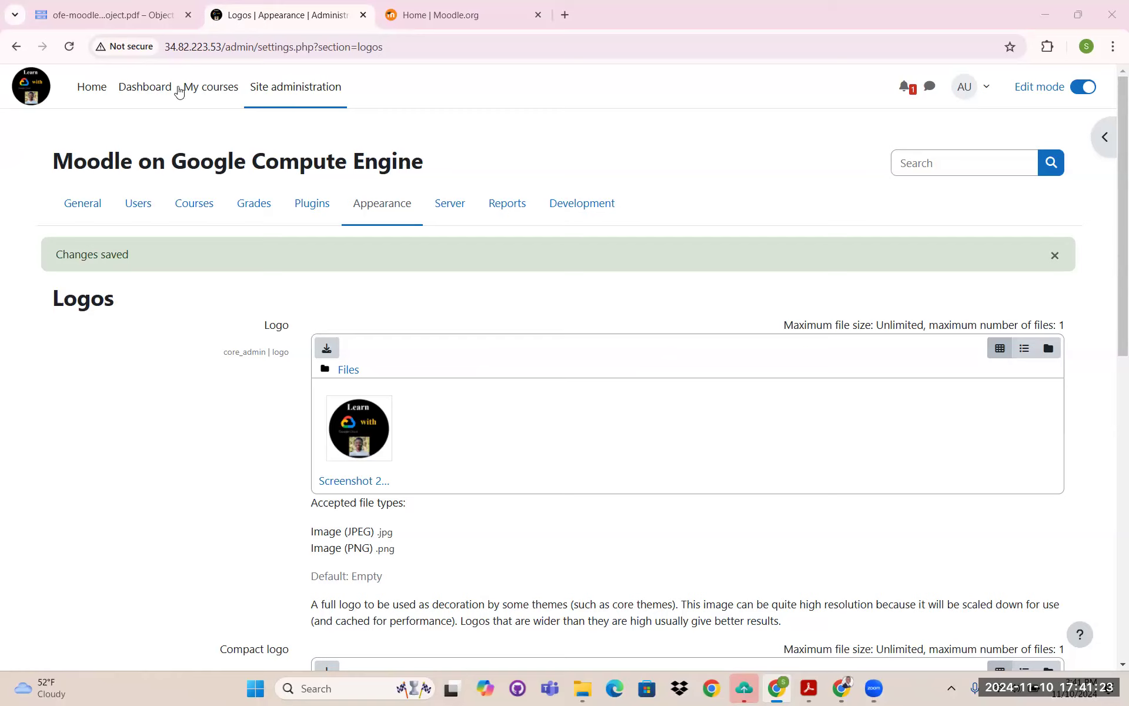
{"action": "left_click", "coordinate": [210, 89]}
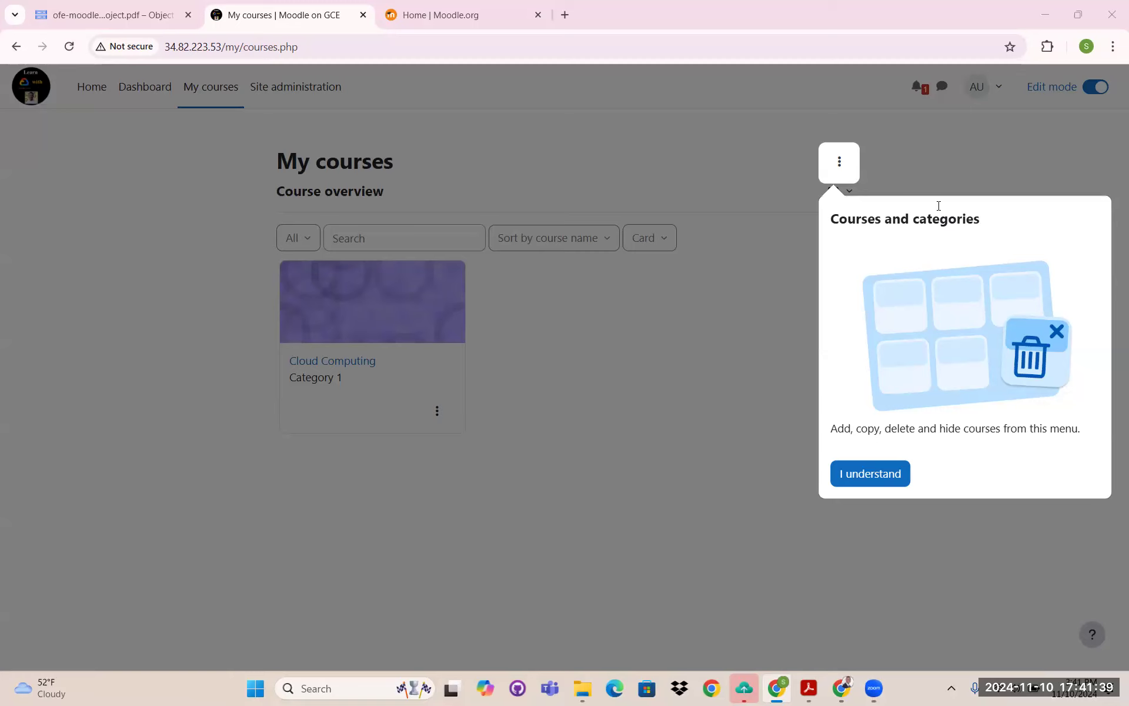
- Dismiss the courses and side panel tour tips and open the Dashboard
{"action": "left_click", "coordinate": [865, 476]}
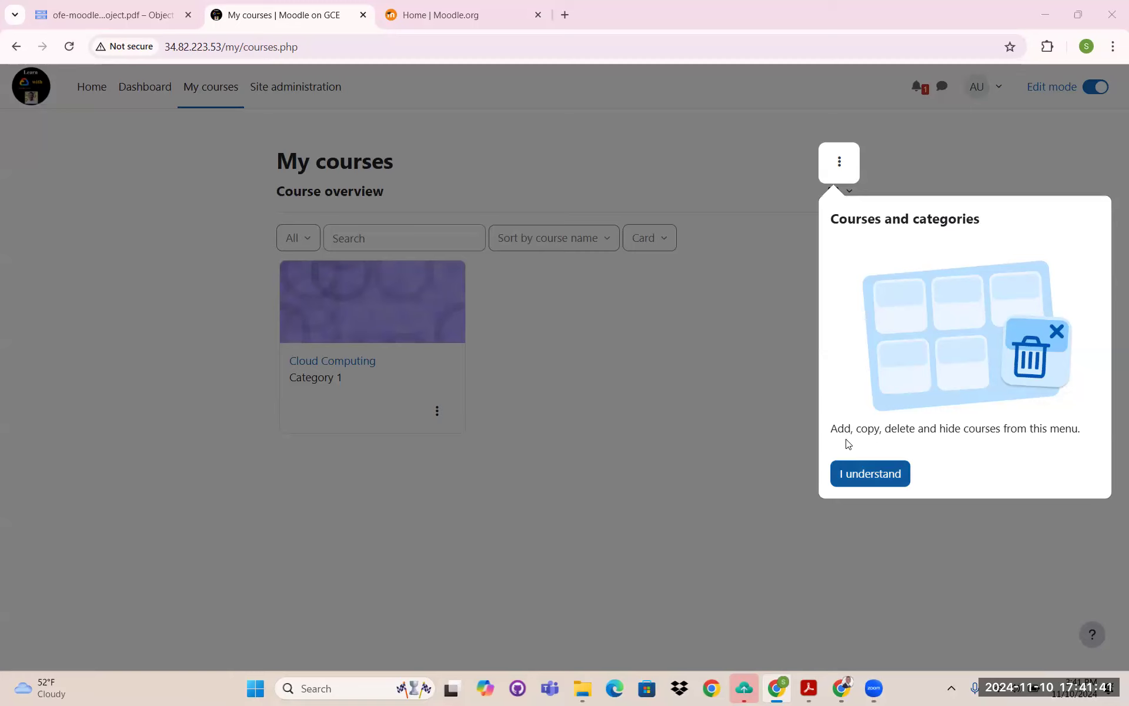
{"action": "left_click", "coordinate": [892, 473]}
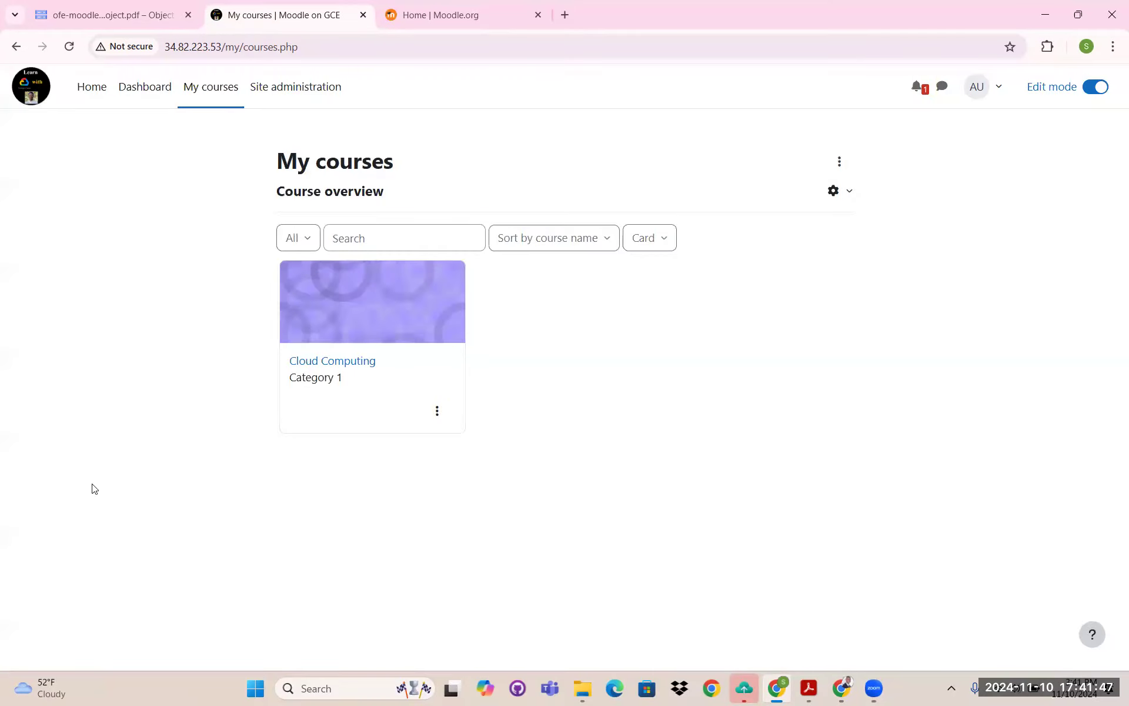
{"action": "left_click", "coordinate": [33, 92]}
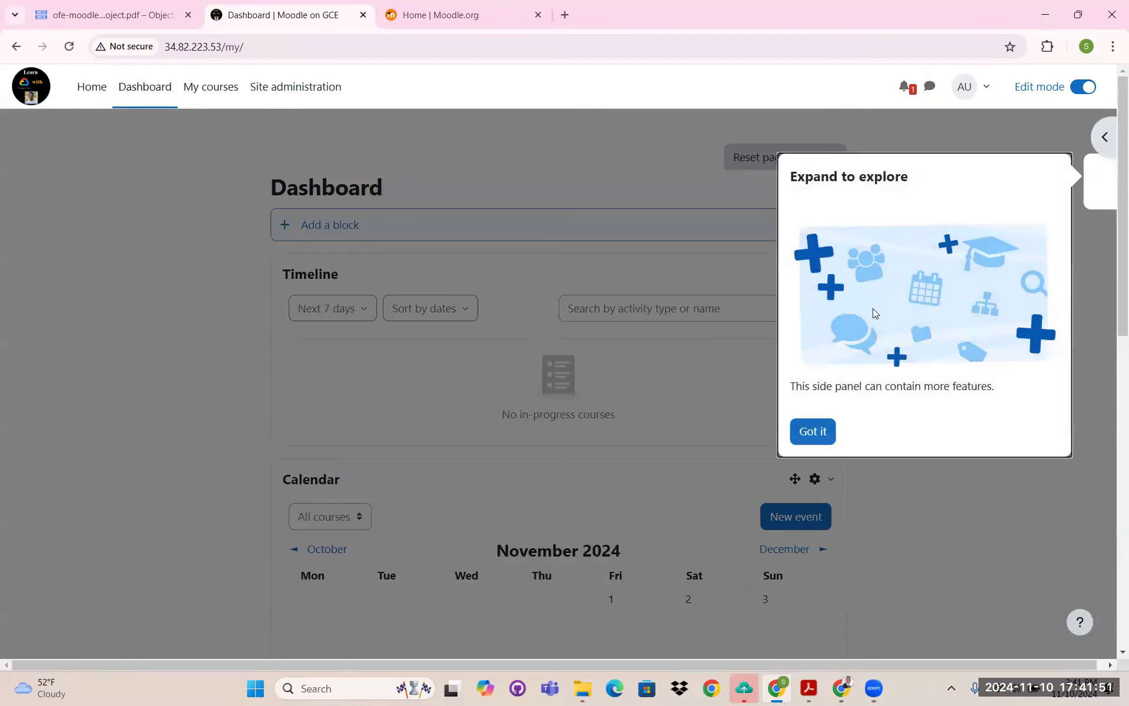
{"action": "left_click", "coordinate": [817, 434]}
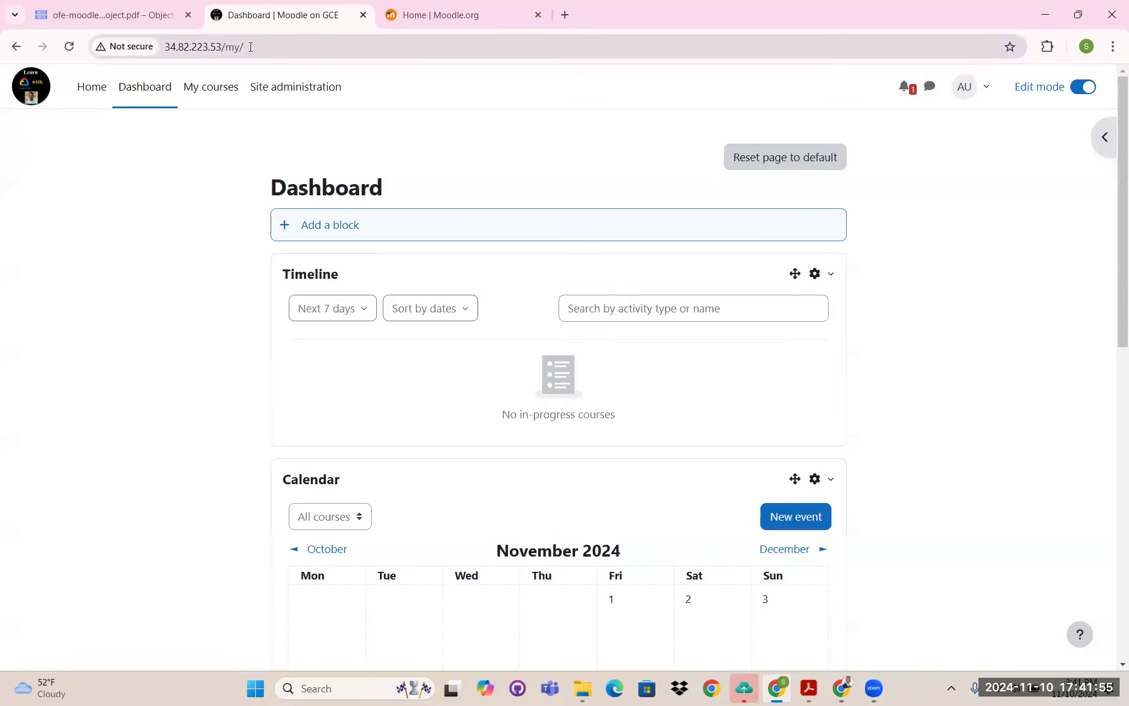
{"action": "left_click", "coordinate": [197, 47]}
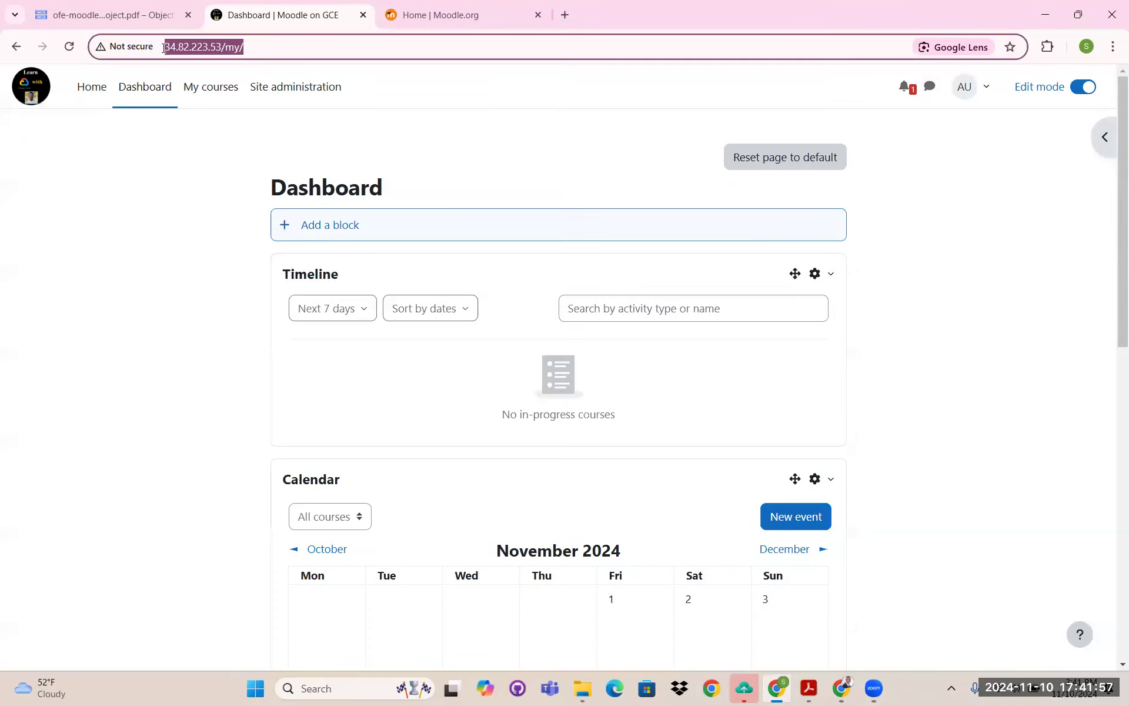
- Check the server IP in the site address, then return to the Google Cloud PDF details
{"action": "left_click", "coordinate": [249, 47]}
{"action": "left_click_drag", "start_coordinate": [247, 48], "coordinate": [162, 46]}
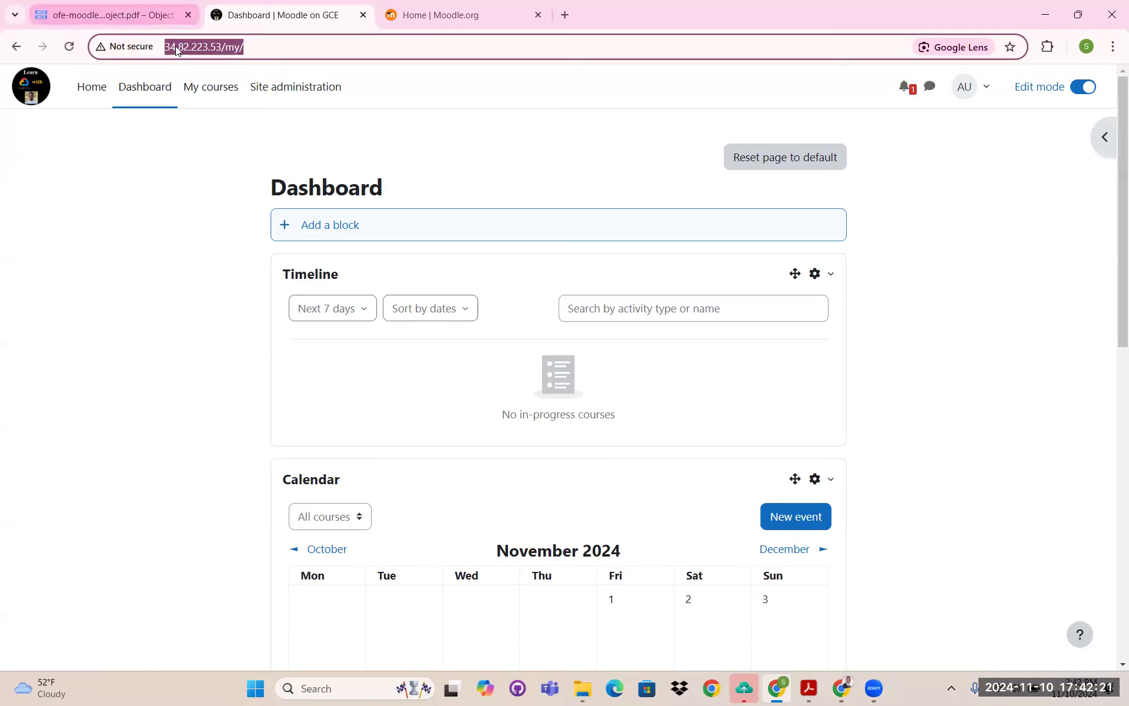
{"action": "left_click", "coordinate": [209, 46]}
{"action": "left_click_drag", "start_coordinate": [210, 47], "coordinate": [226, 47]}
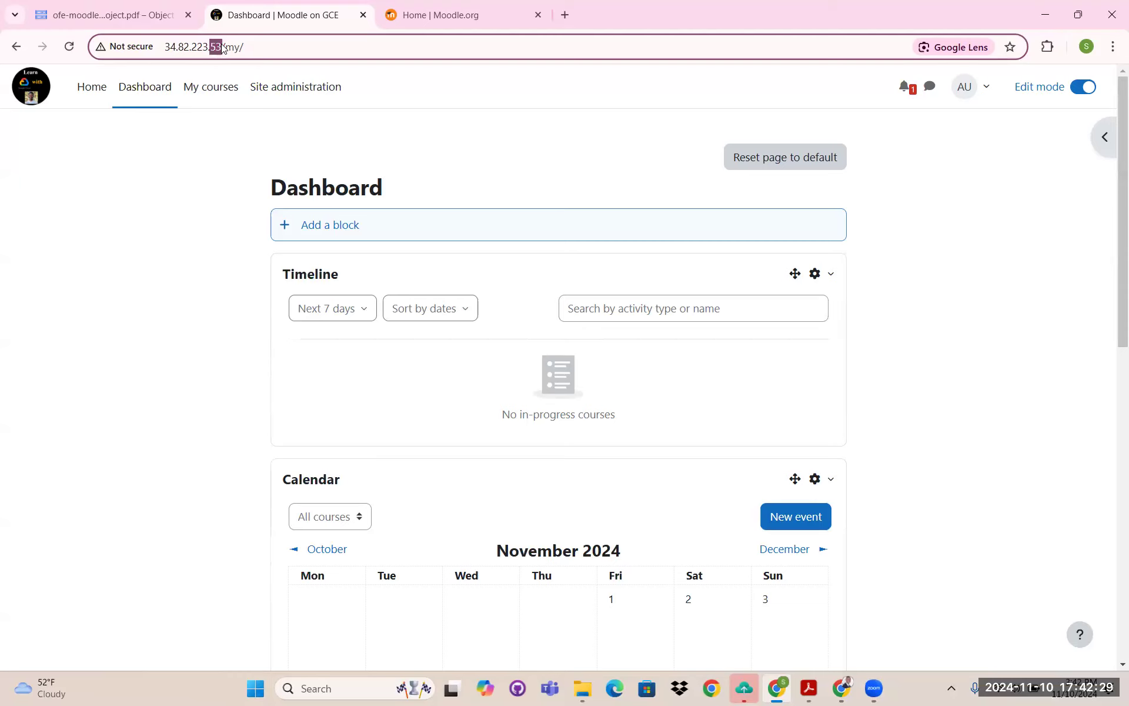
{"action": "left_click", "coordinate": [141, 17]}
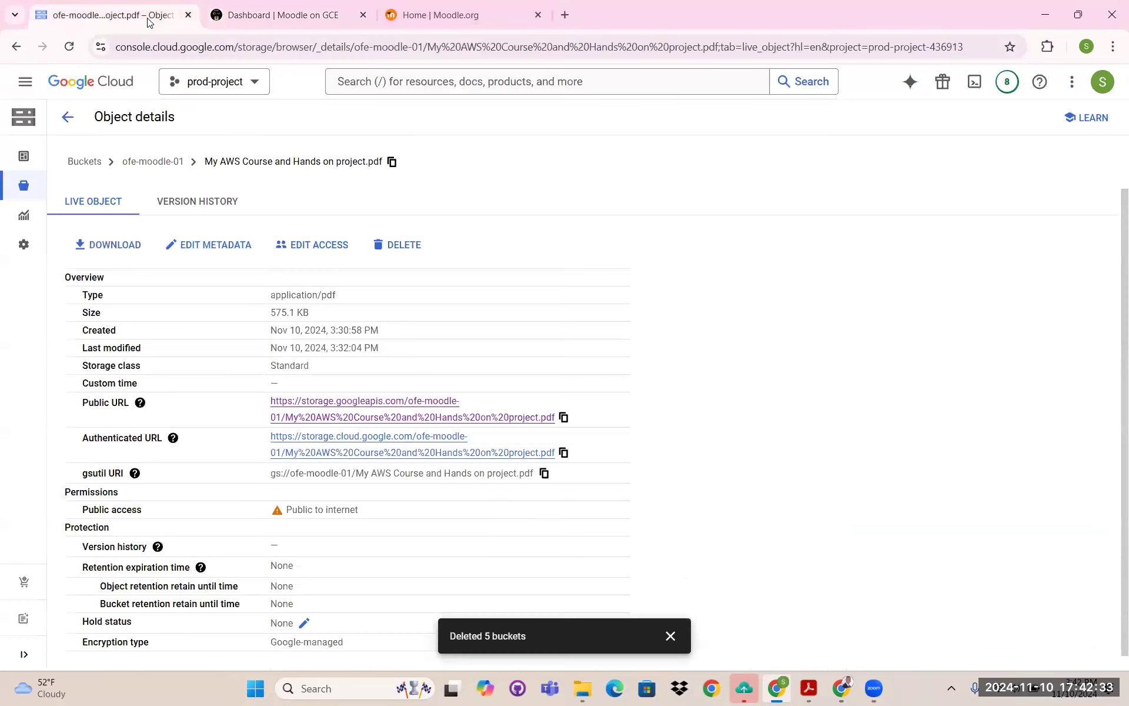
- Find moodle-1-vm under Compute Engine VM instances and note its external IP 34.82.223.53
{"action": "left_click", "coordinate": [27, 87]}
{"action": "mouse_move", "coordinate": [125, 333]}
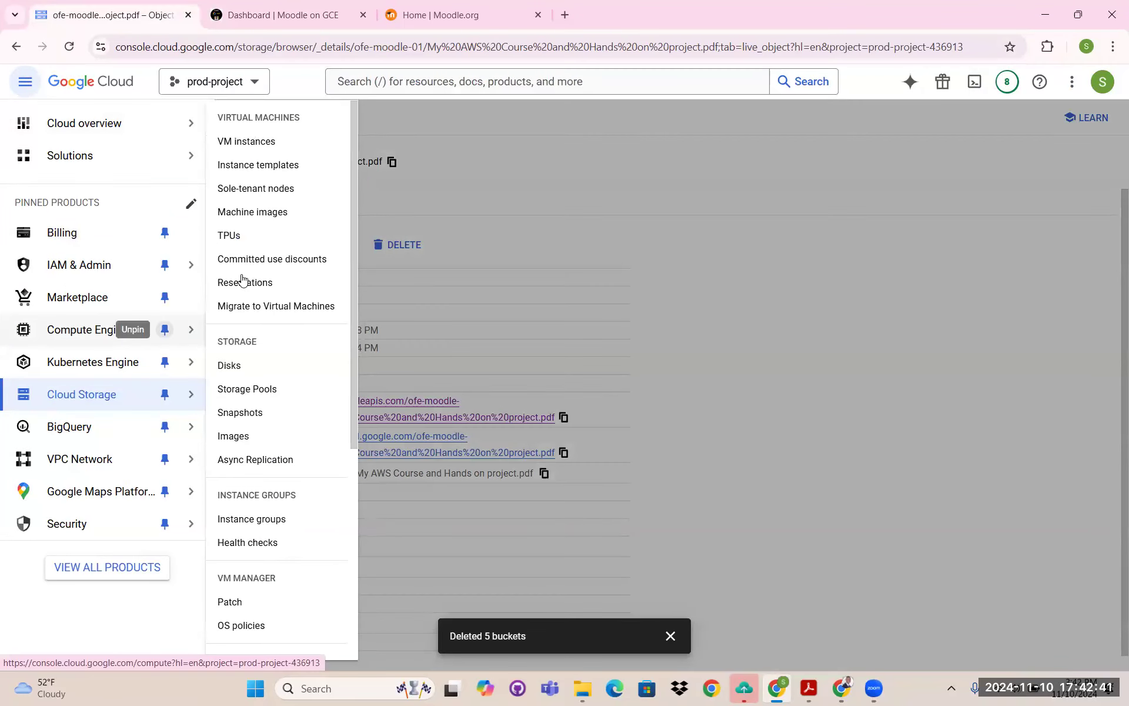
{"action": "left_click", "coordinate": [247, 142]}
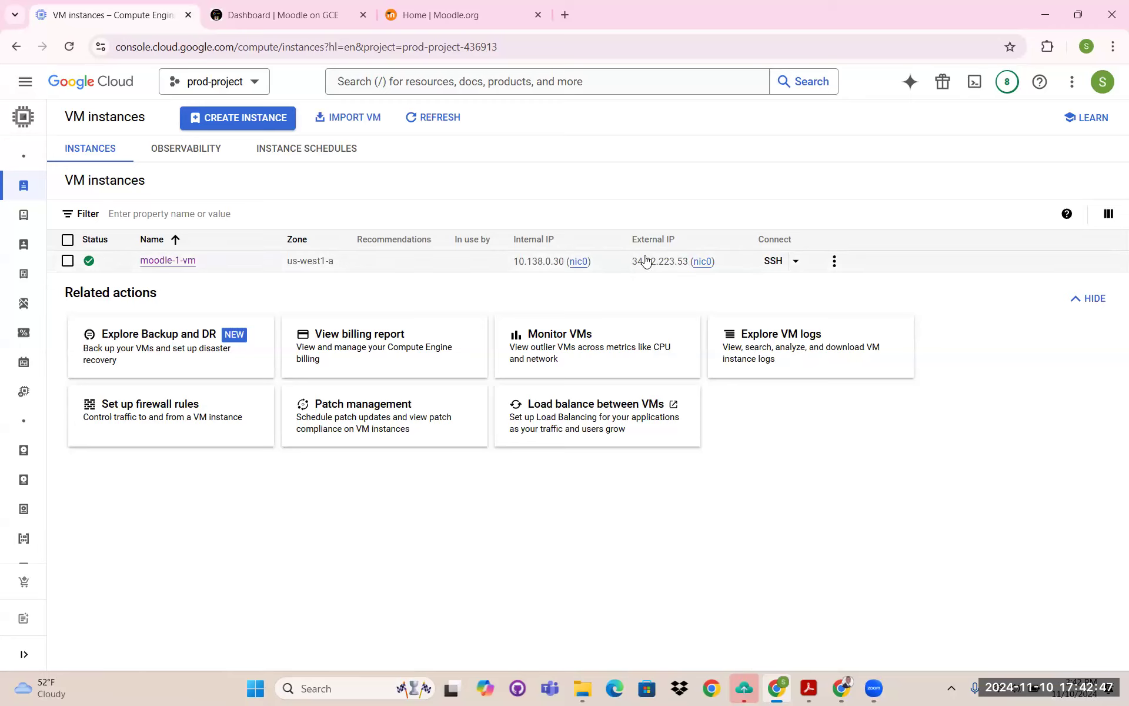
{"action": "triple_click", "coordinate": [670, 241]}
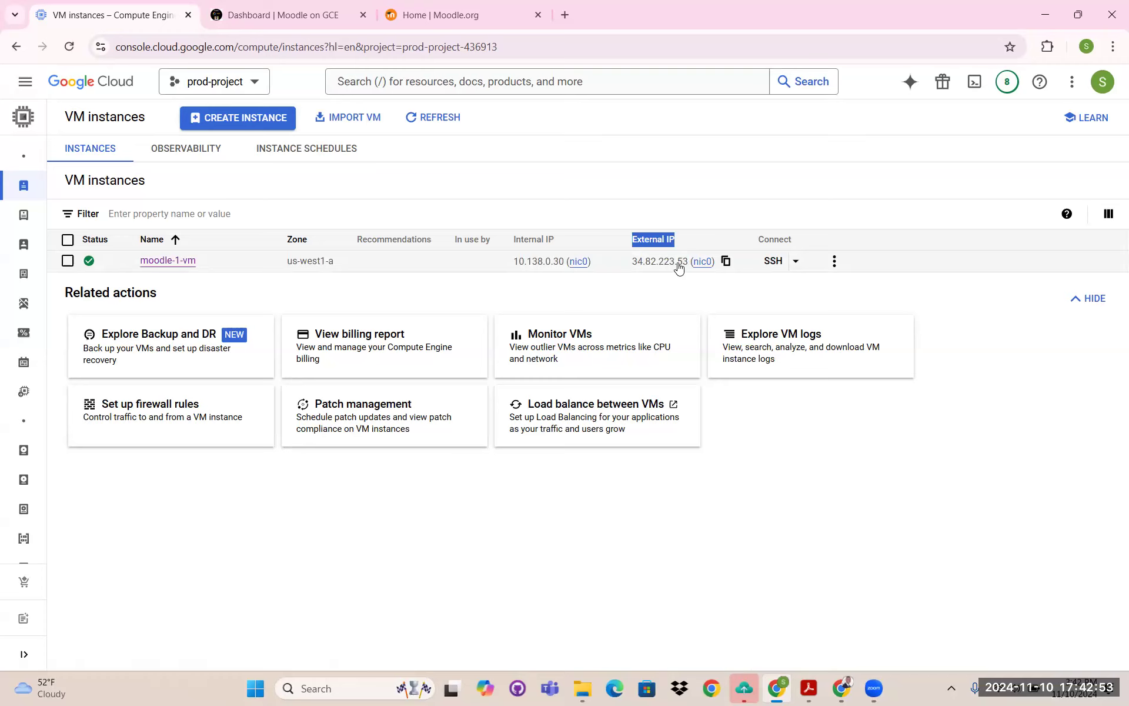
{"action": "left_click", "coordinate": [312, 16]}
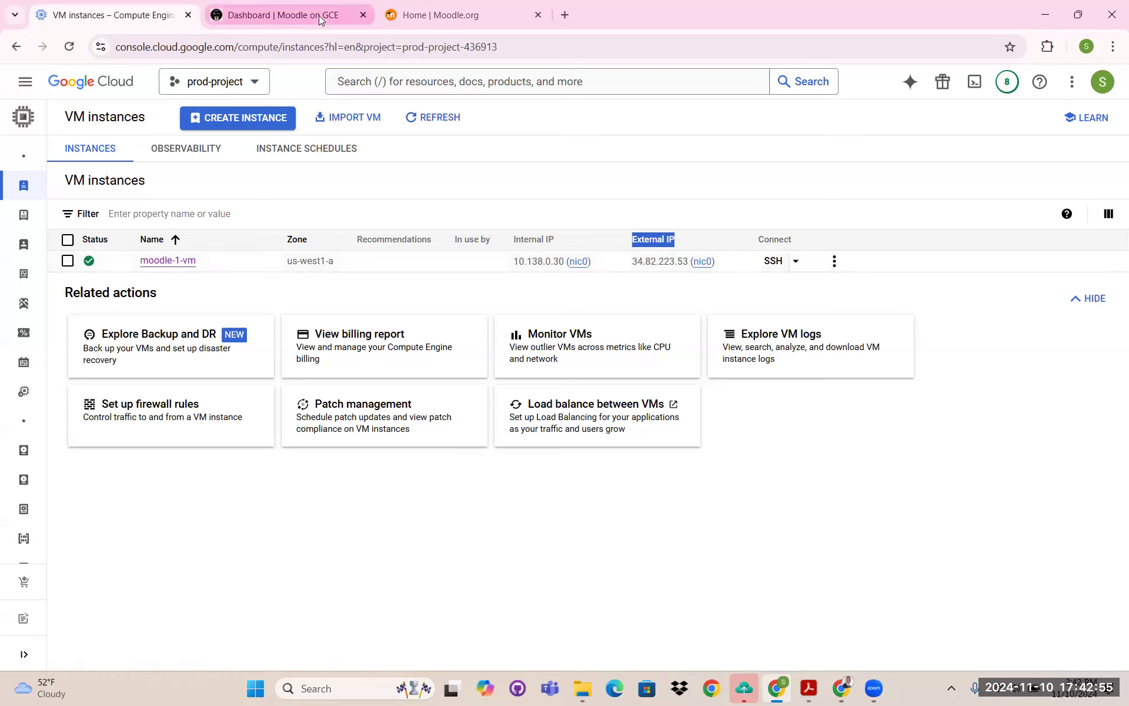
{"action": "left_click_drag", "start_coordinate": [194, 49], "coordinate": [220, 51]}
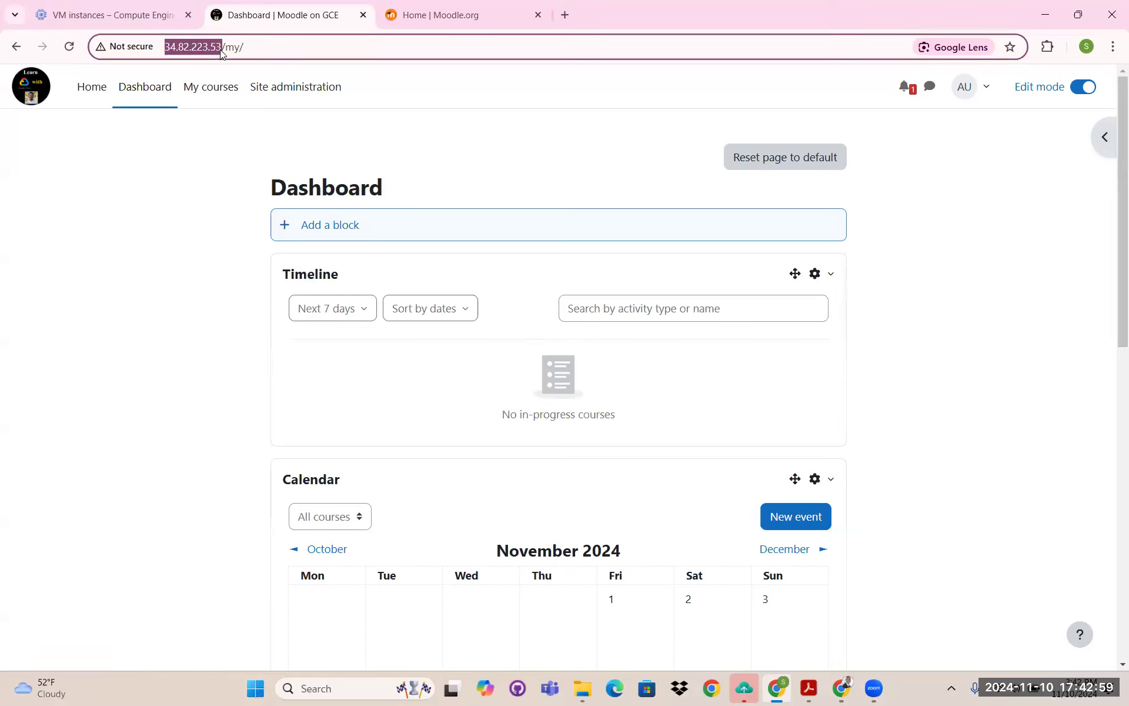